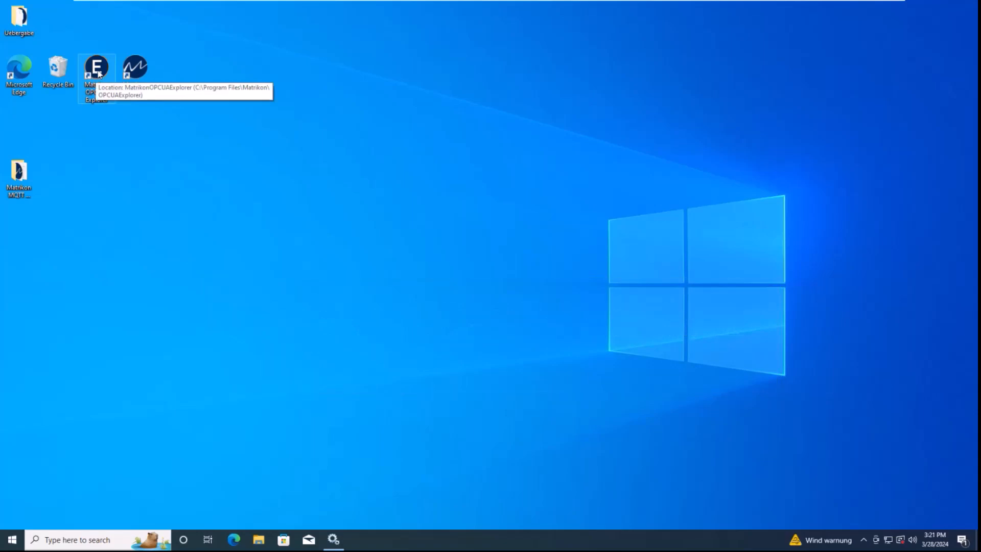
Launch OPC UA Explorer and search for servers on a new connection to localhost port 60000
double_click(99, 74)
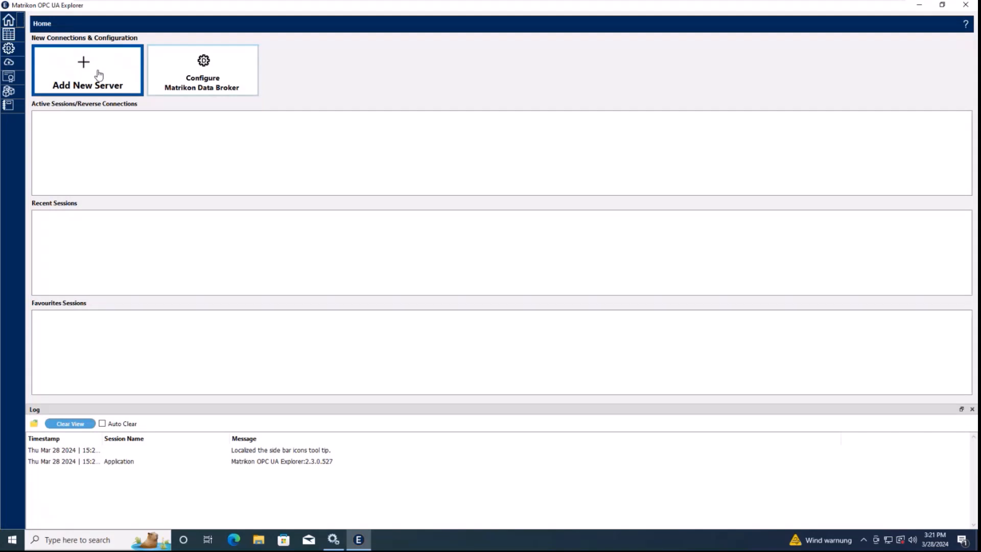
left_click(99, 74)
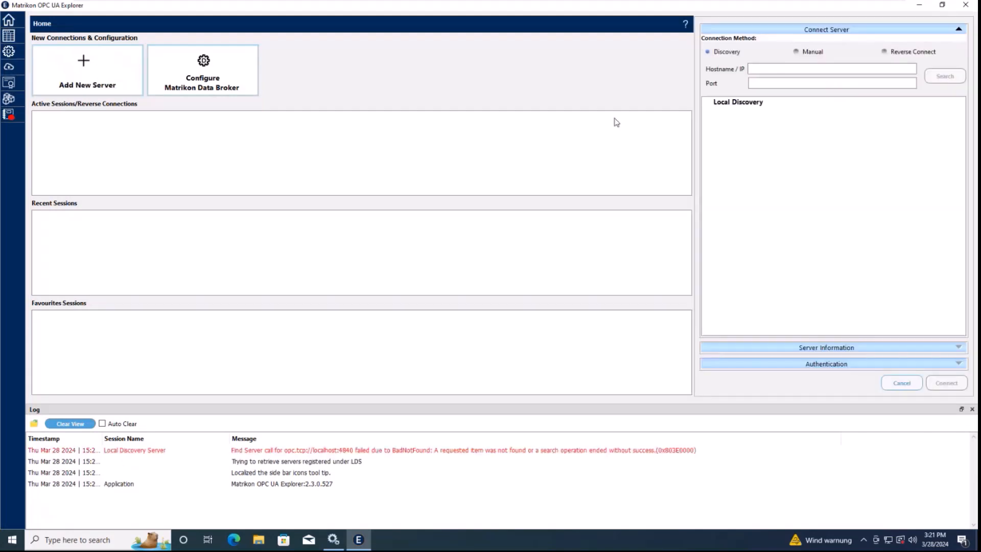
left_click(760, 69)
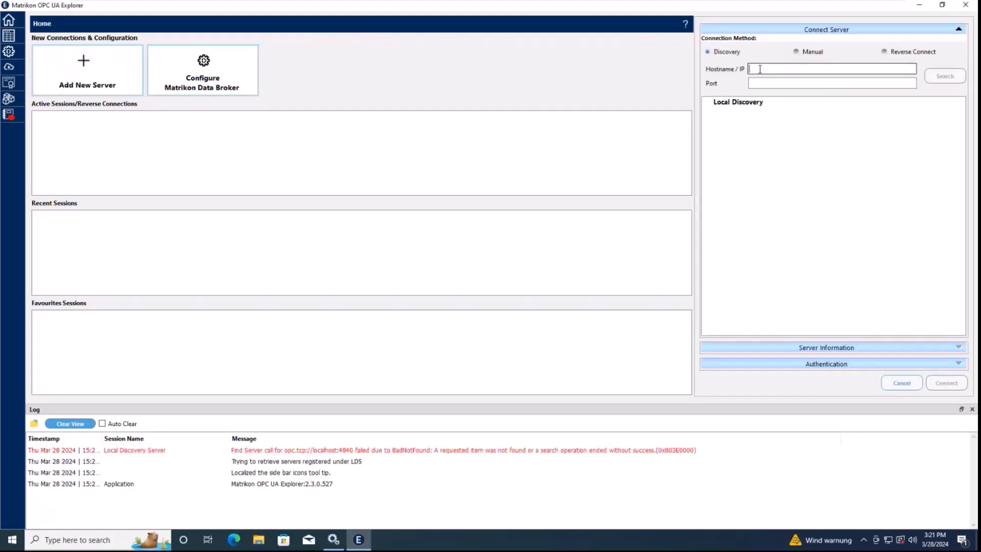
type("lo")
type("calhost")
key("Tab")
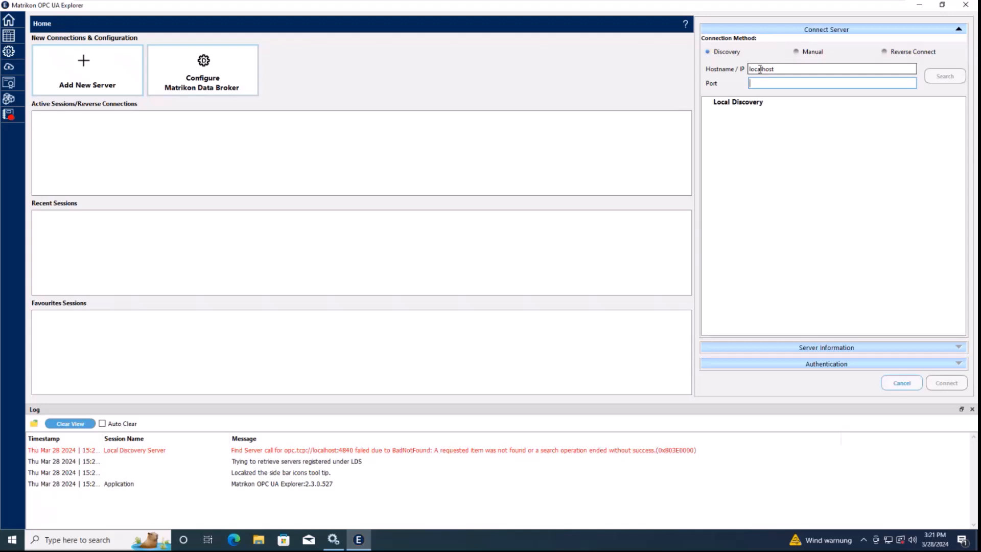
type("60")
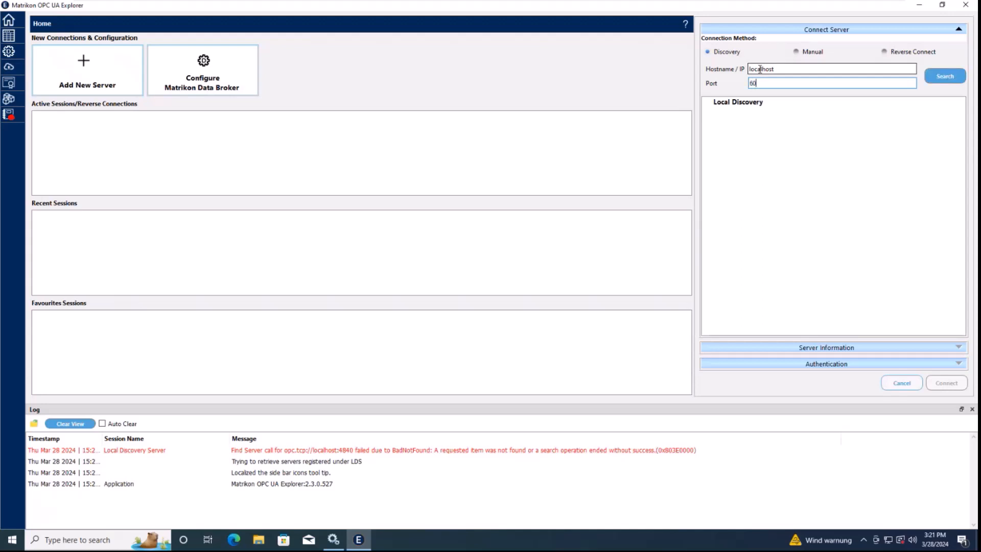
type("000")
left_click(942, 77)
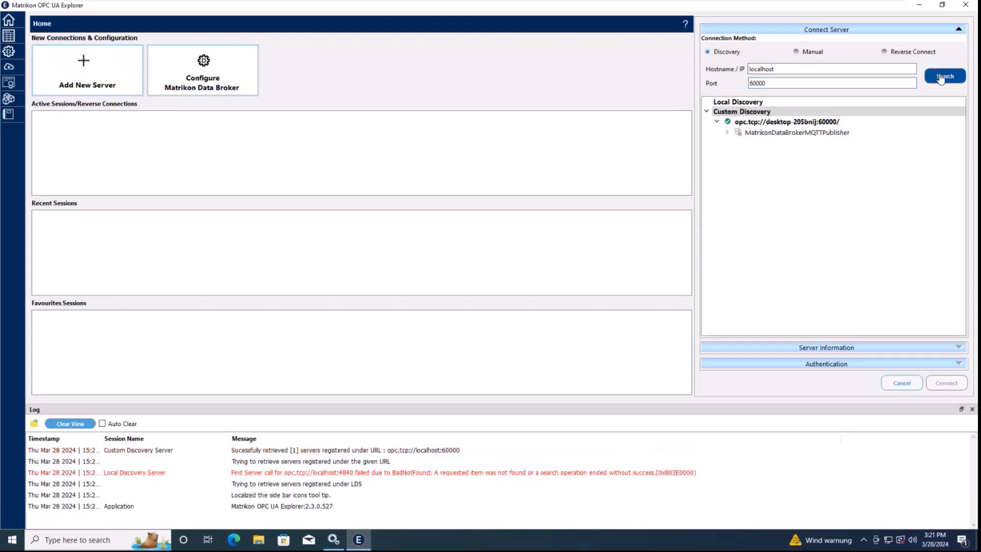
Connect to MatrikonDataBrokerMQTTPublisher's Basic256Sha256 Sign & Encrypt endpoint using user name and password authentication
left_click(790, 134)
double_click(790, 133)
left_click(802, 163)
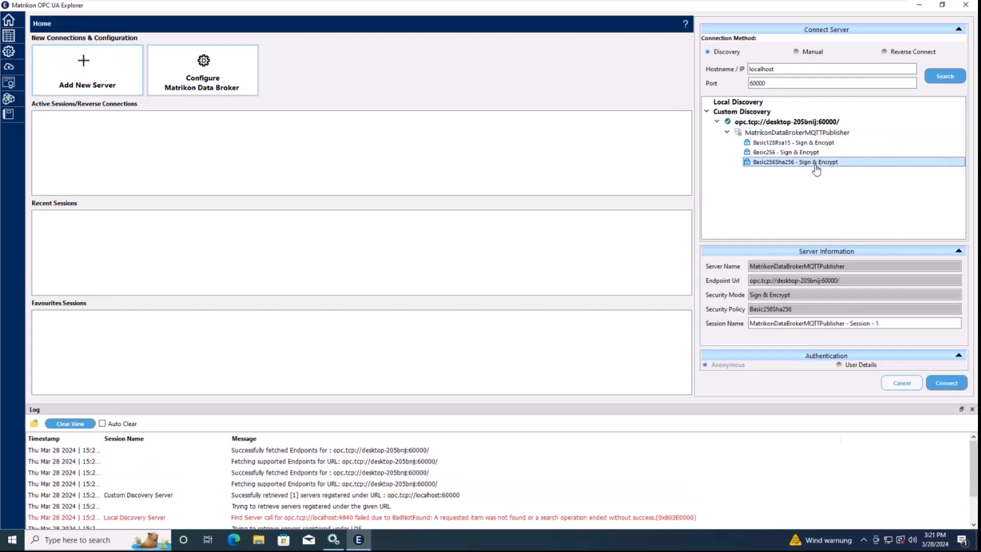
left_click(846, 365)
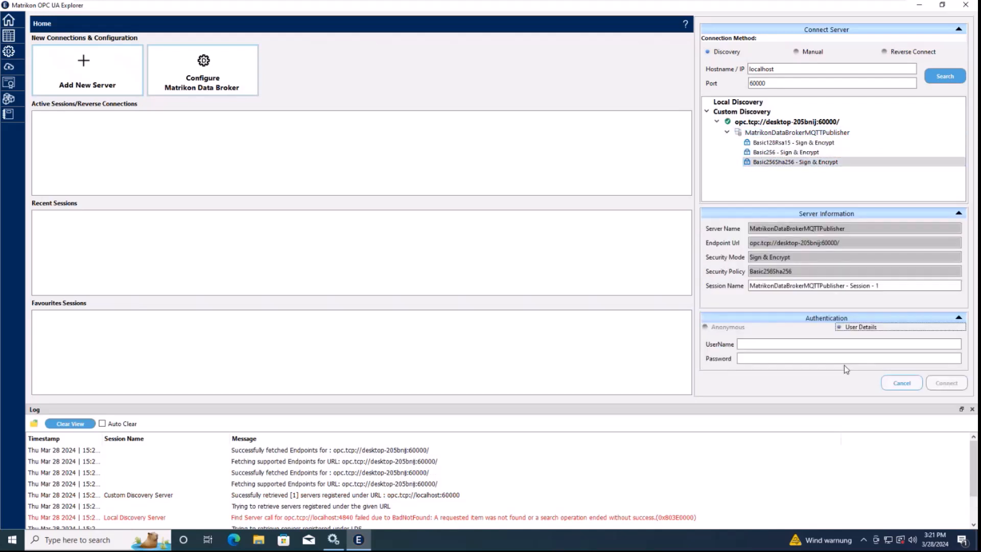
left_click(769, 345)
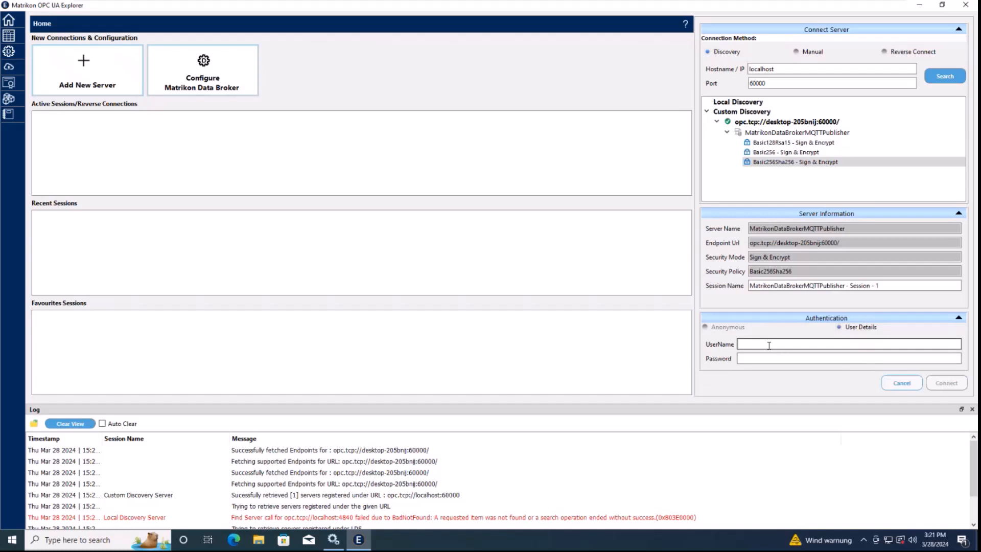
type("operator")
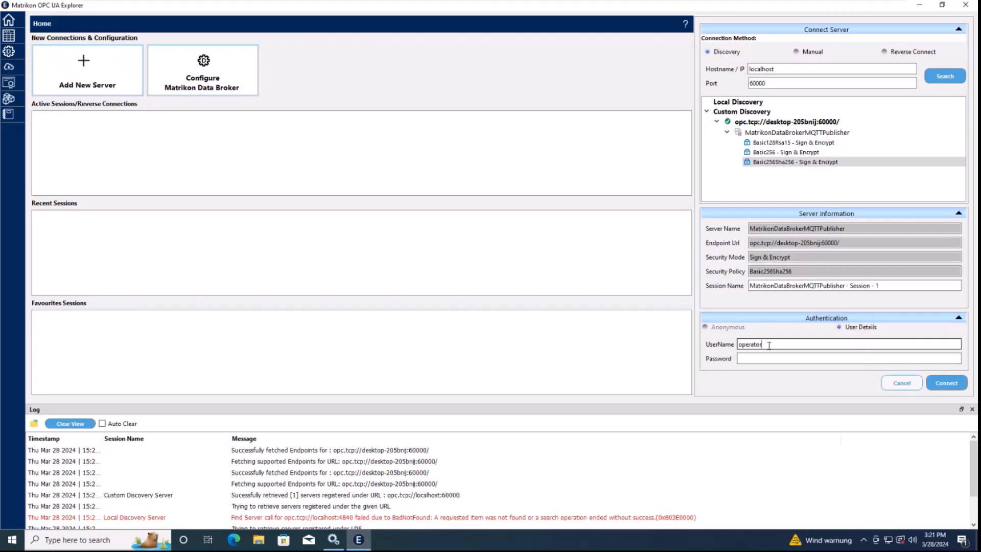
key("Tab")
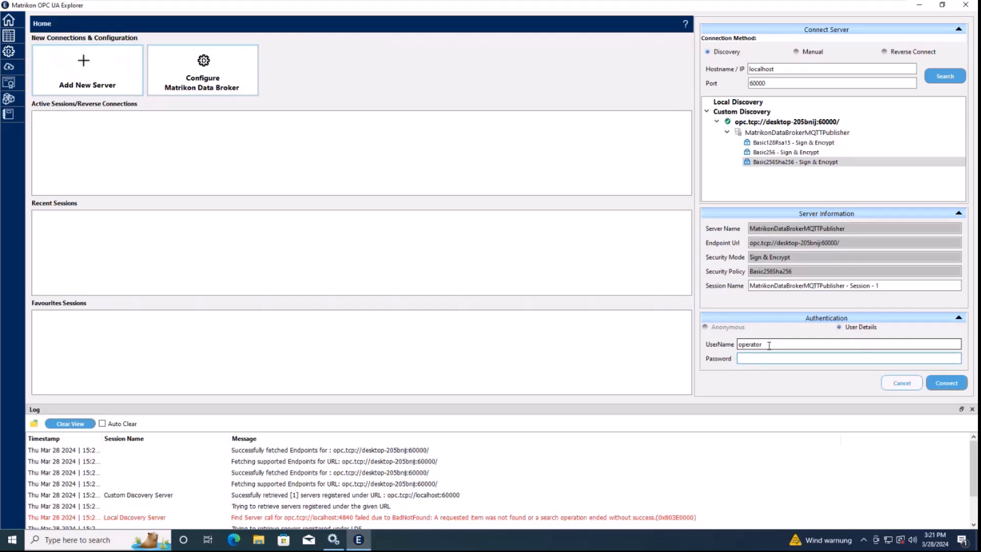
type("********")
left_click(947, 383)
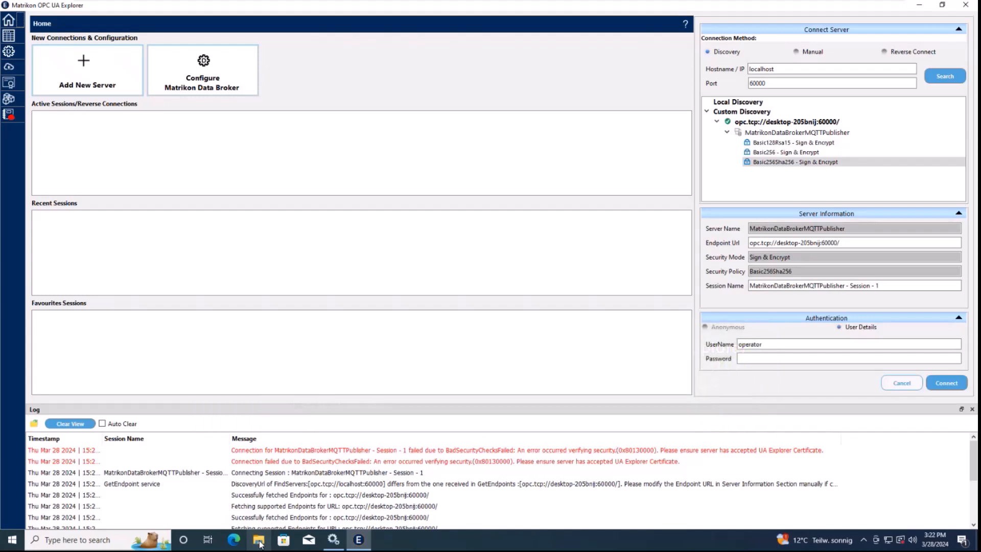
Browse to C:\ProgramData\Matrikon\MDB-MQTTPublisher\pki\rejected\certs and select the Explorer certificate
left_click(259, 542)
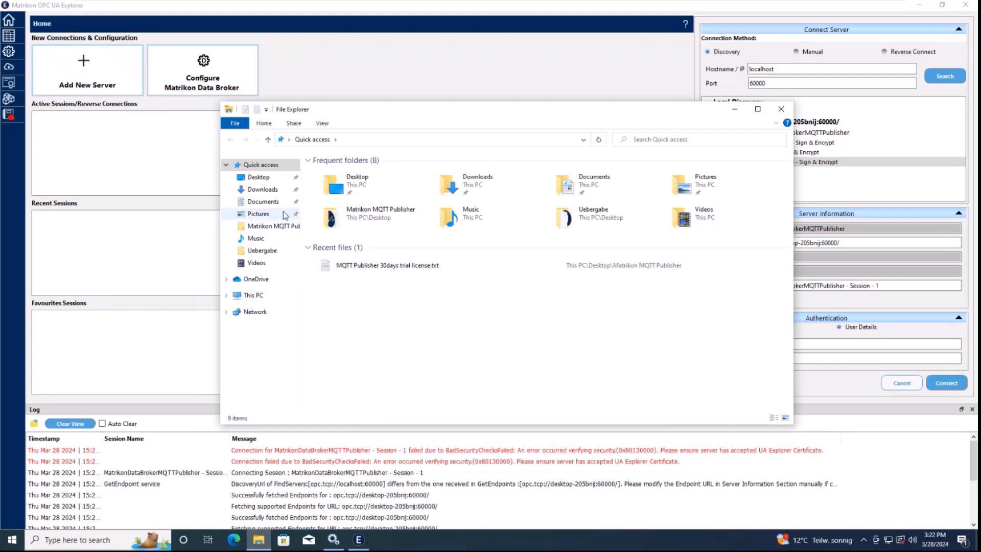
left_click(289, 140)
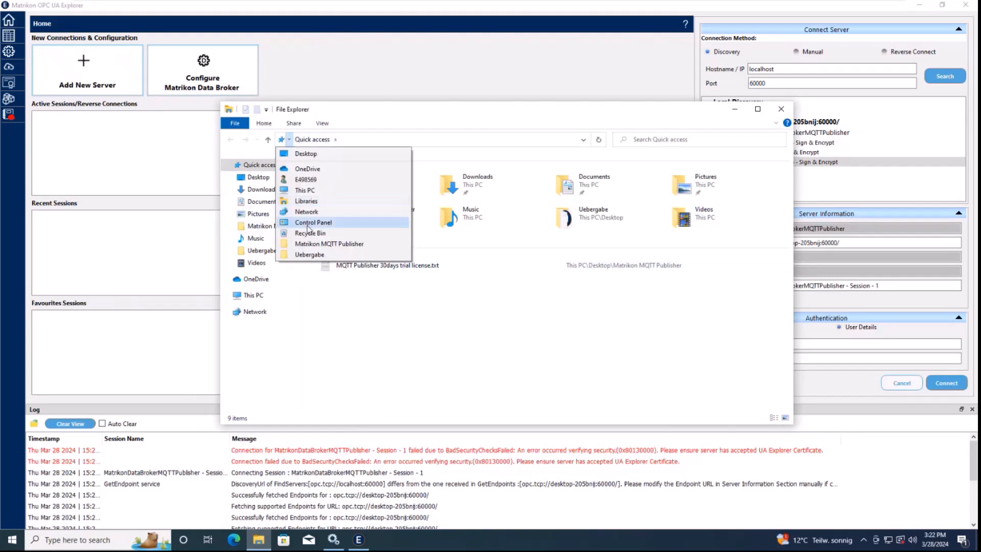
left_click(305, 190)
double_click(396, 276)
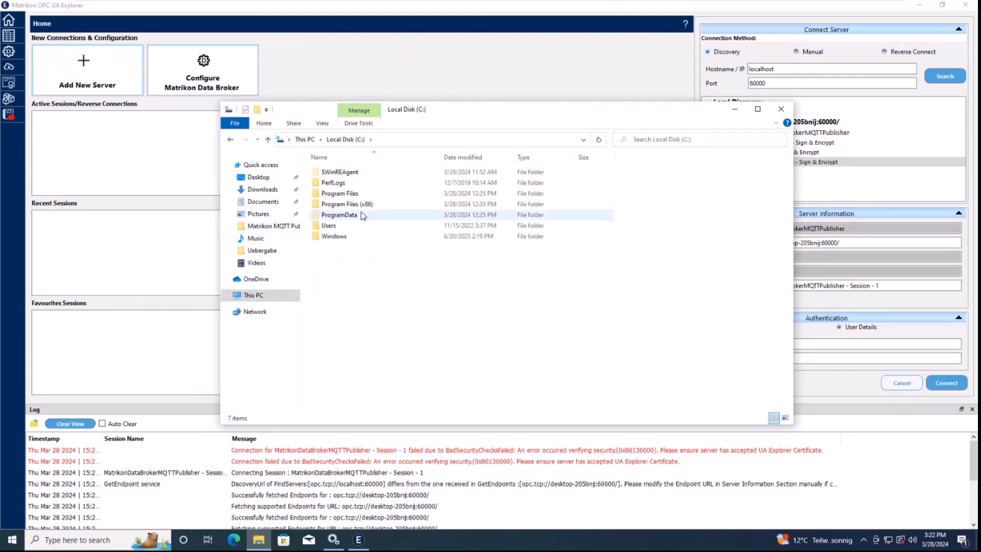
double_click(347, 216)
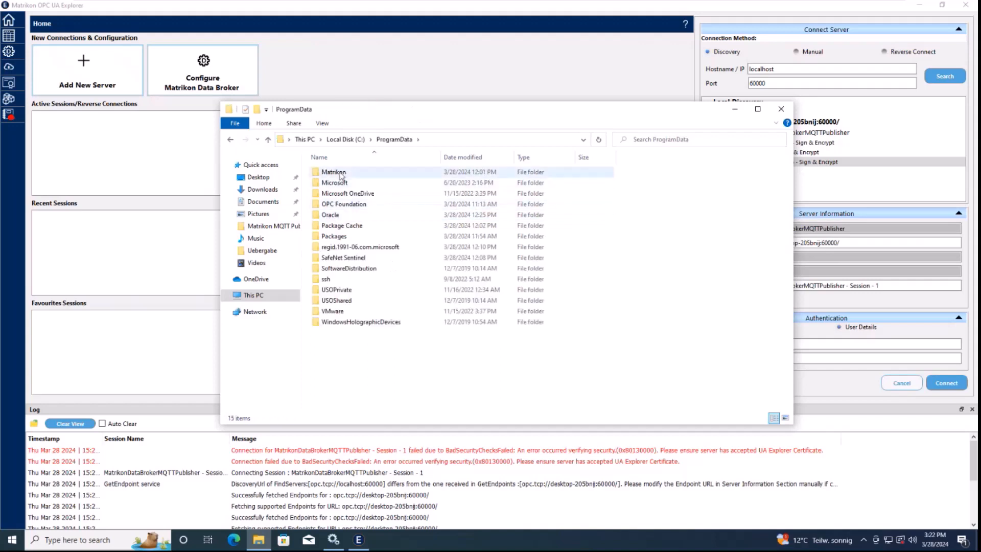
double_click(342, 176)
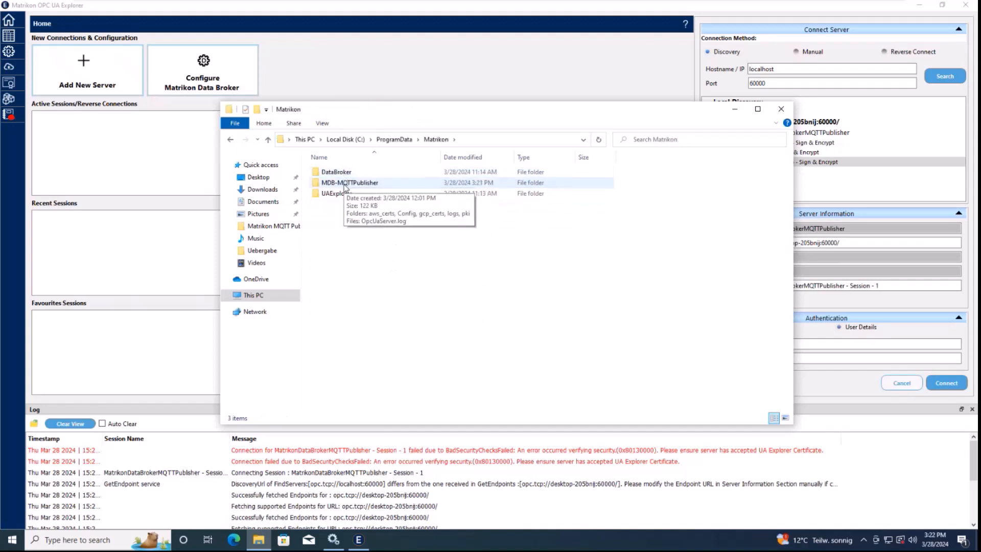
double_click(345, 184)
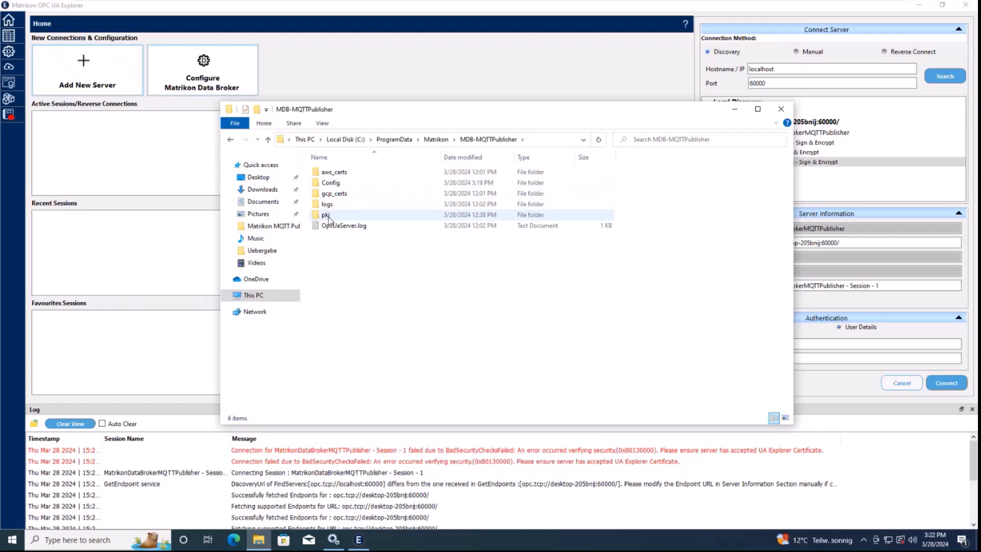
double_click(327, 216)
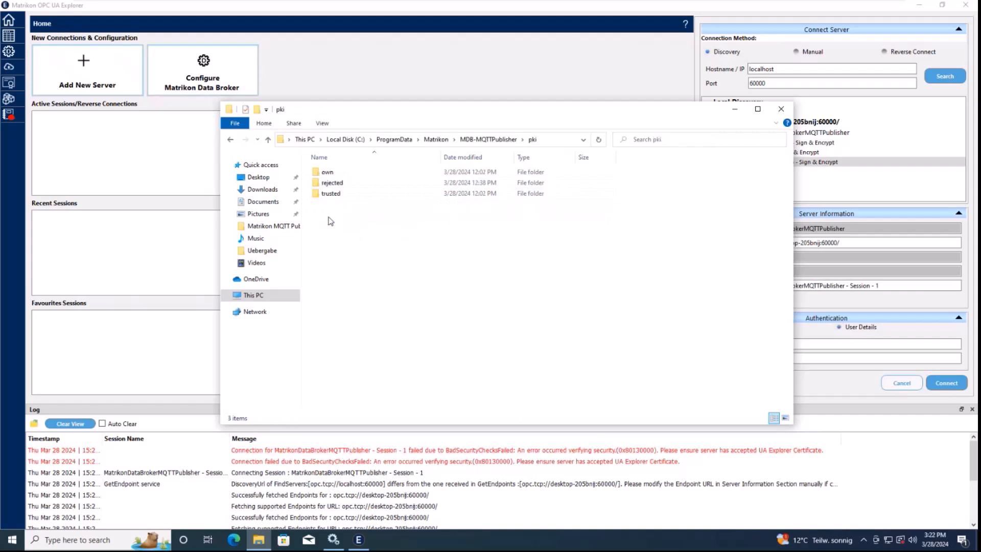
left_click(337, 189)
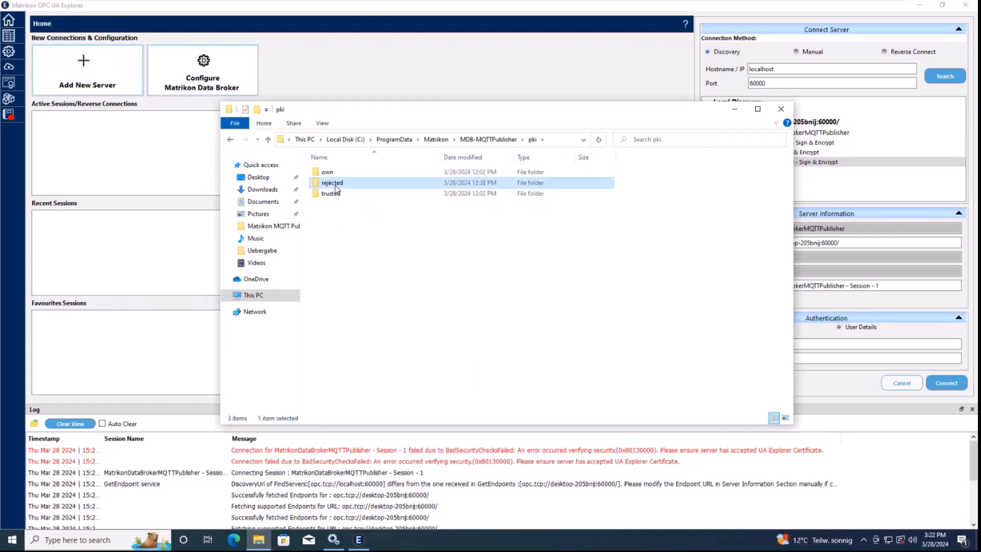
double_click(335, 185)
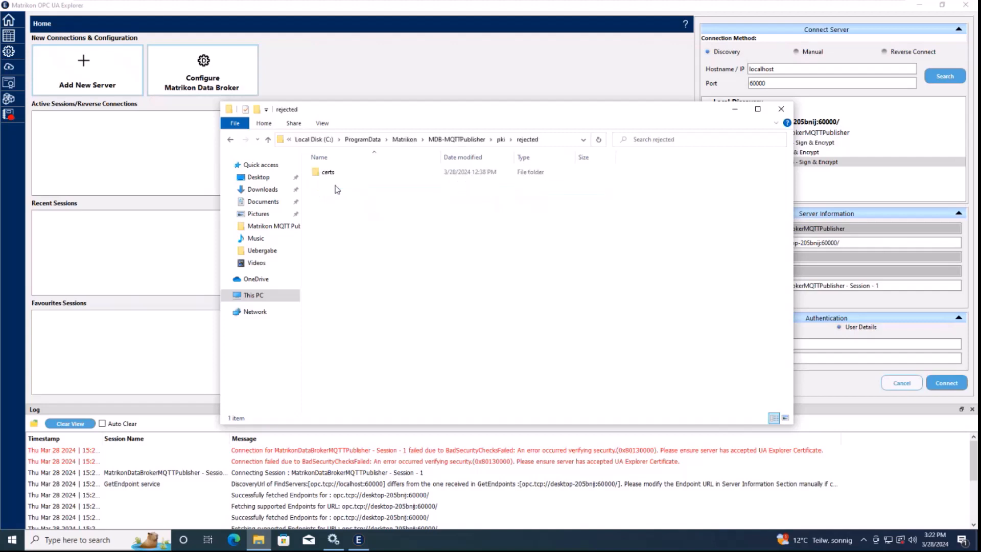
double_click(334, 173)
left_click(347, 175)
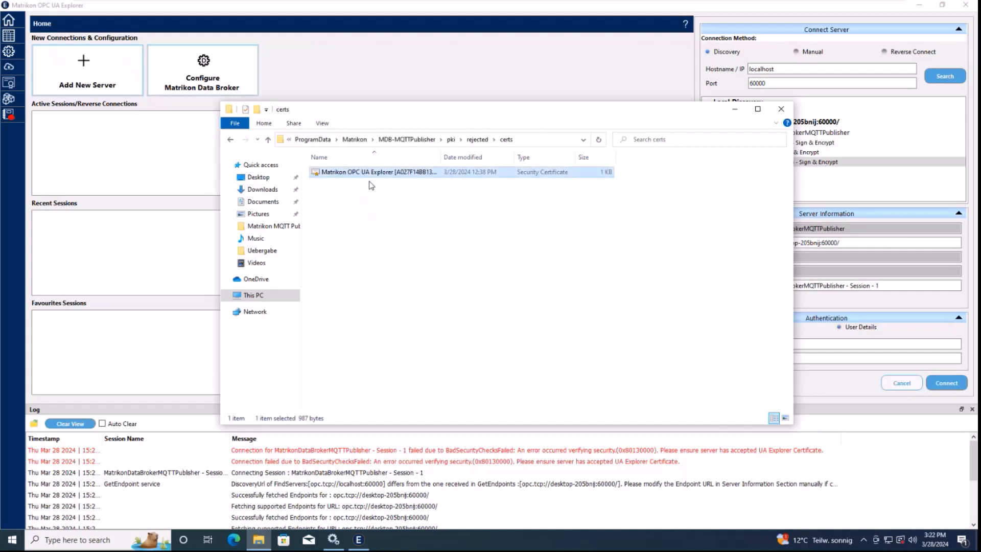
Paste the Explorer certificate into the pki\trusted\certs folder
key("BackSpace")
key("BackSpace")
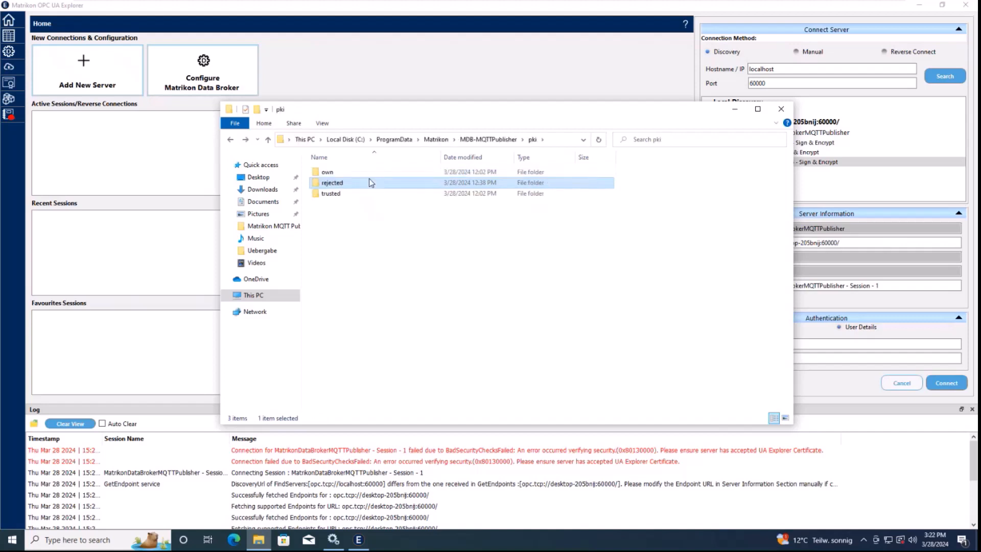
key("Down")
key("Return")
key("Down")
key("Return")
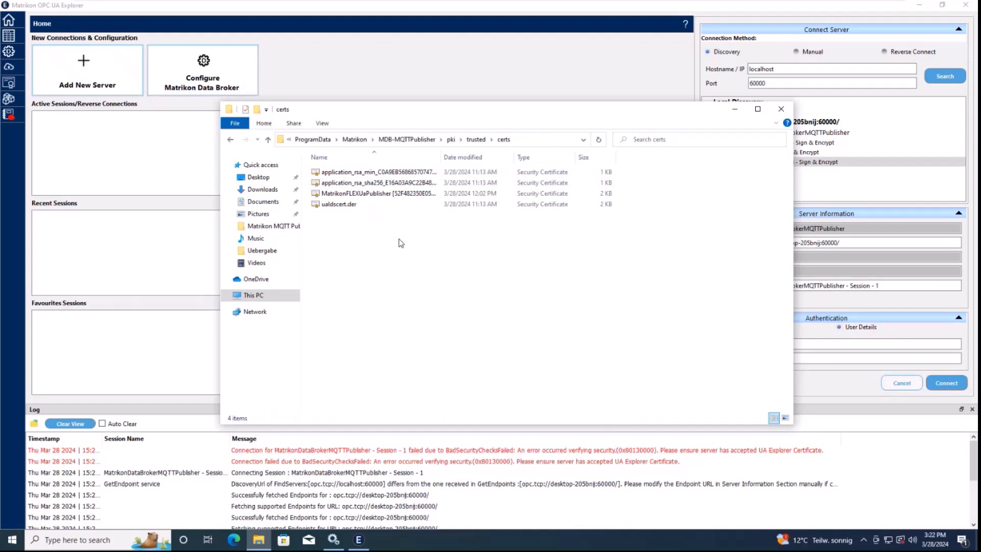
key("ctrl+v")
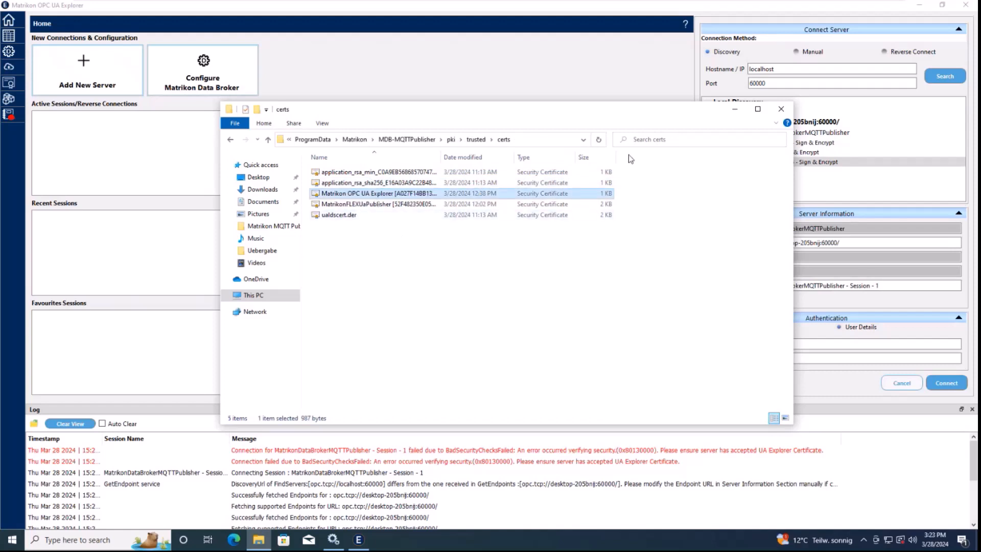
left_click(735, 112)
Re-enter the password, connect to the MQTT publisher, and show its MQTT Publisher Configuration
left_click(758, 358)
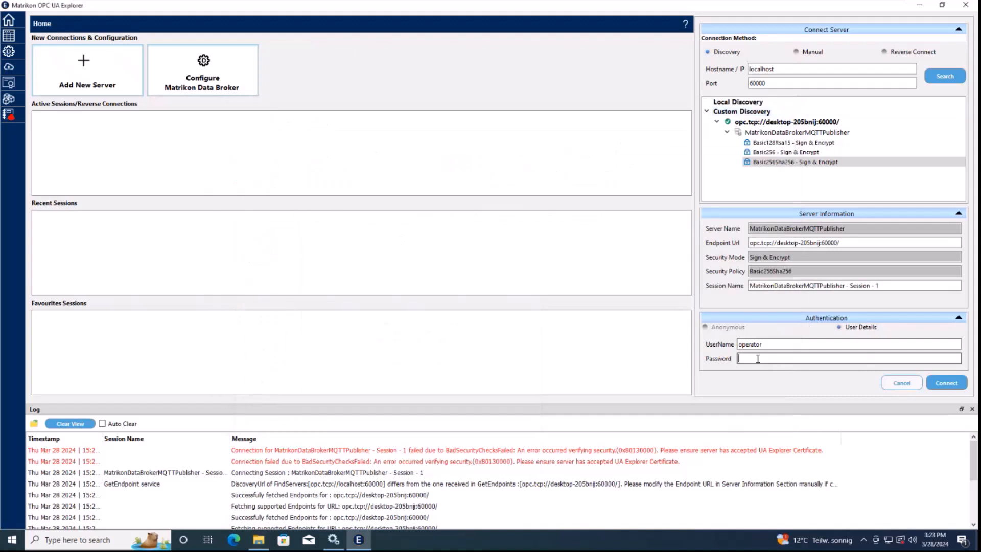
type("********")
left_click(946, 383)
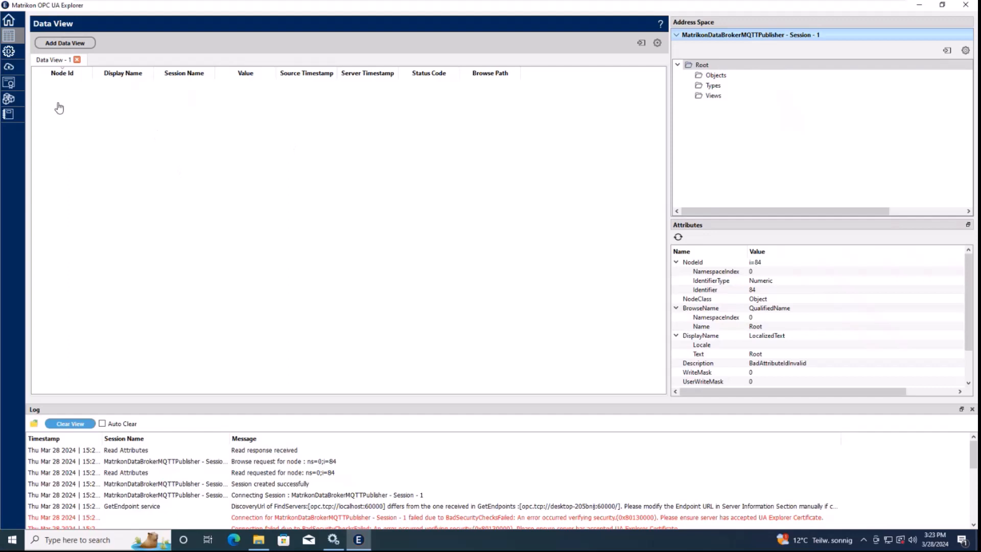
left_click(11, 72)
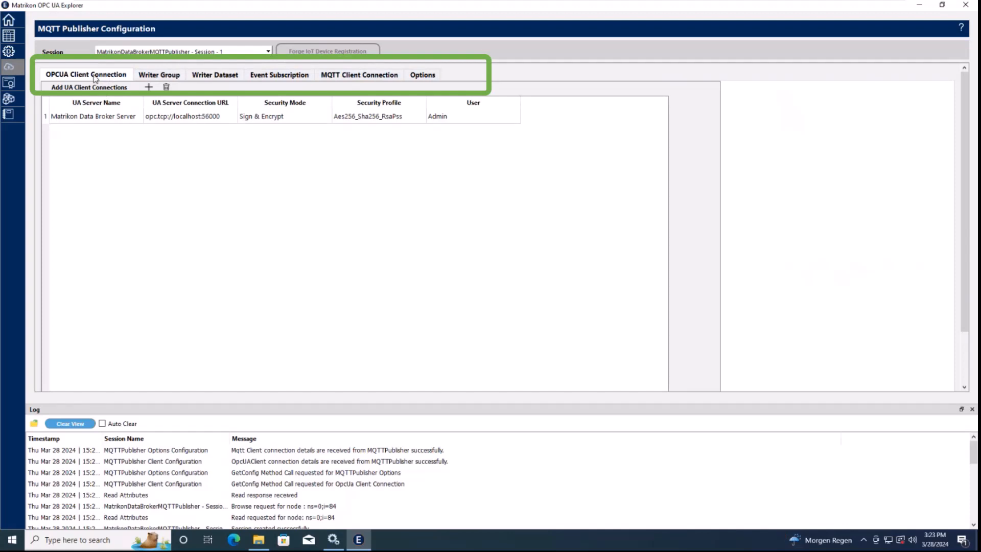
left_click(169, 75)
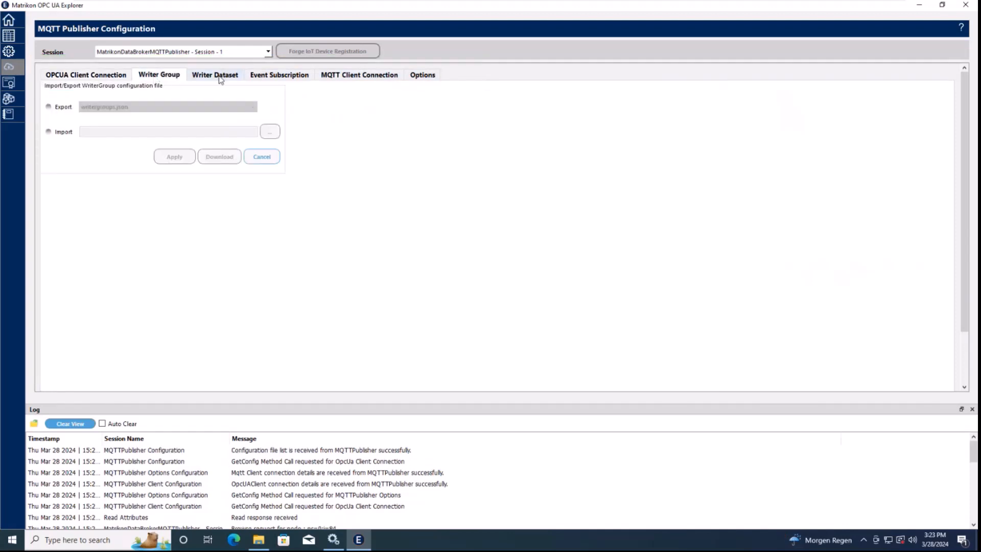
left_click(225, 76)
left_click(275, 76)
left_click(359, 75)
left_click(423, 75)
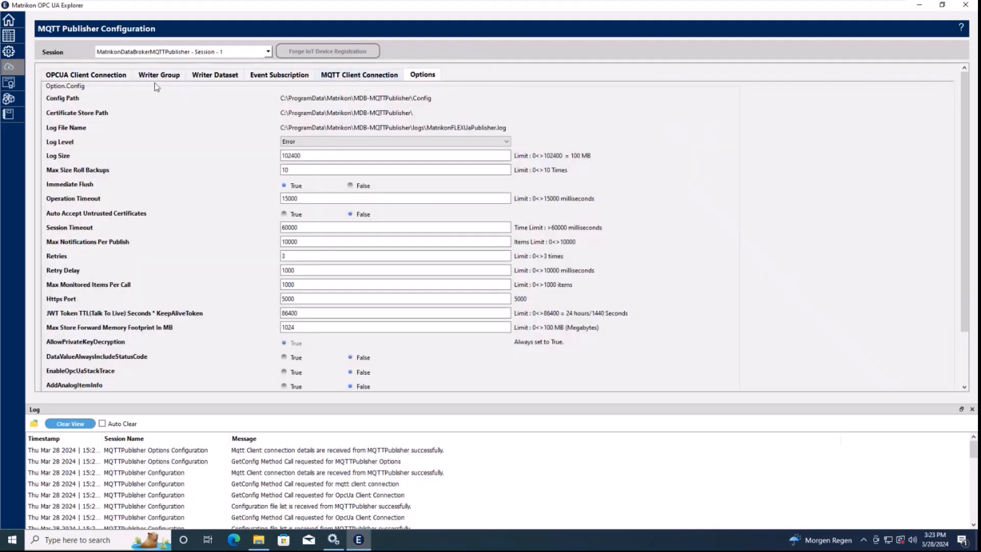
left_click(99, 76)
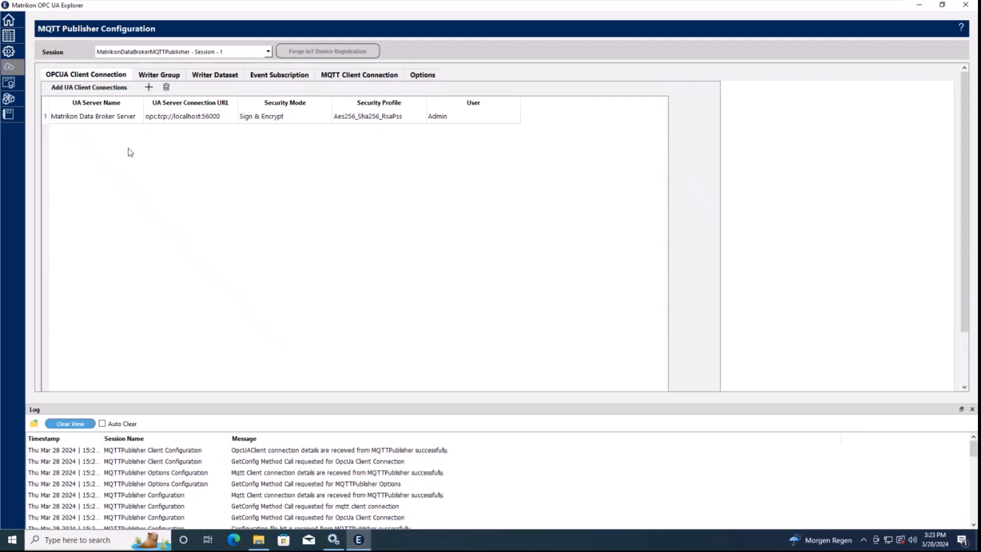
Rename the Data Broker client connection alias to MDB and find servers at localhost port 55000
double_click(117, 116)
left_click_drag(403, 159, 279, 163)
type("MDB")
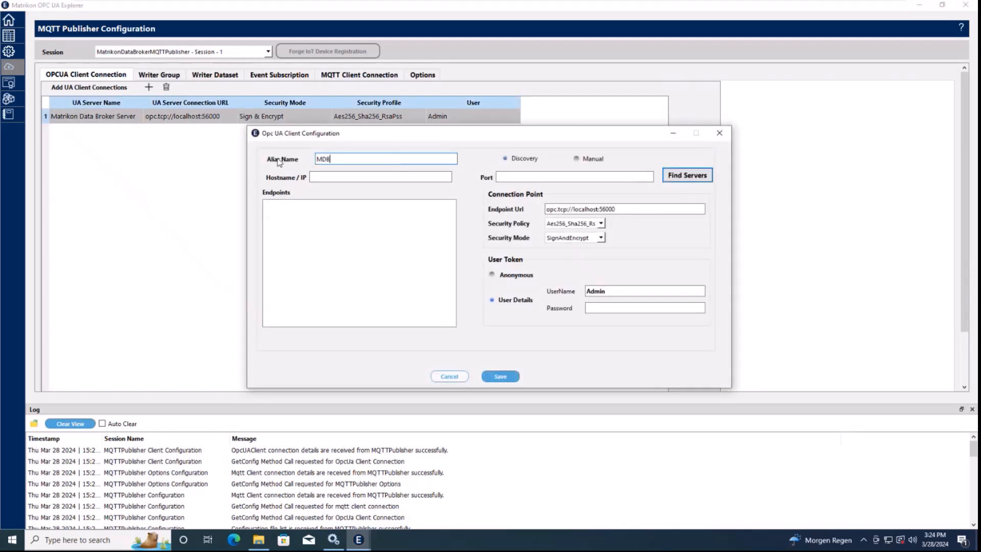
left_click(315, 176)
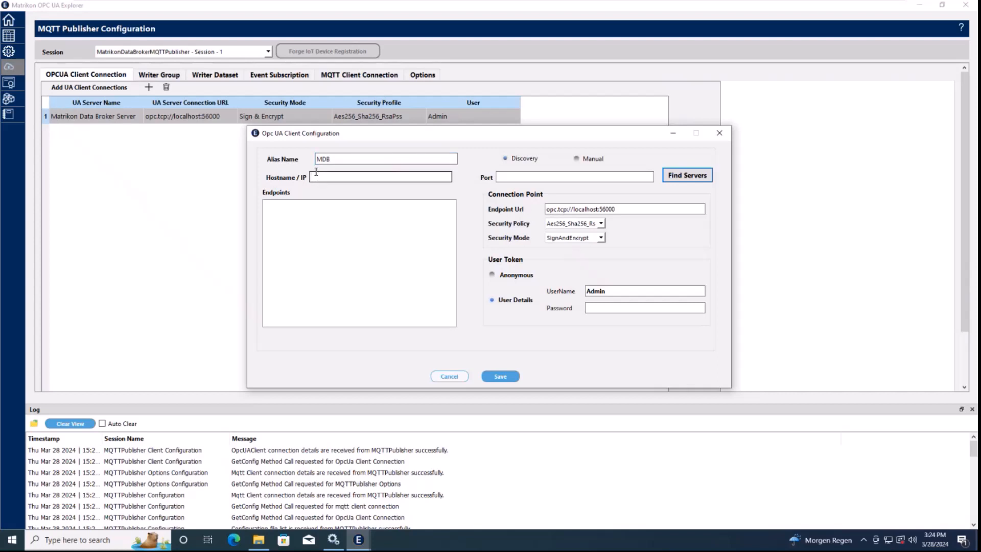
type("local")
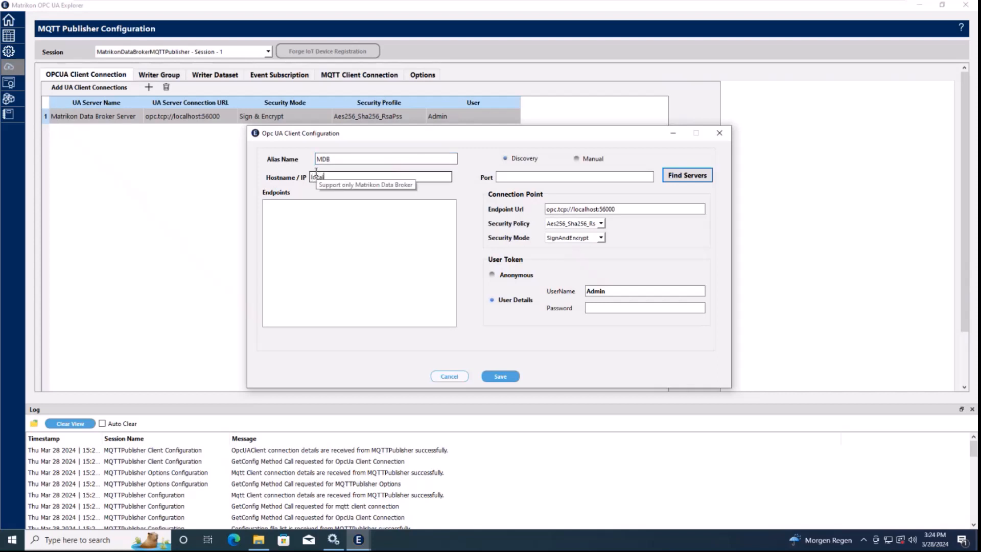
type("host")
key("Tab")
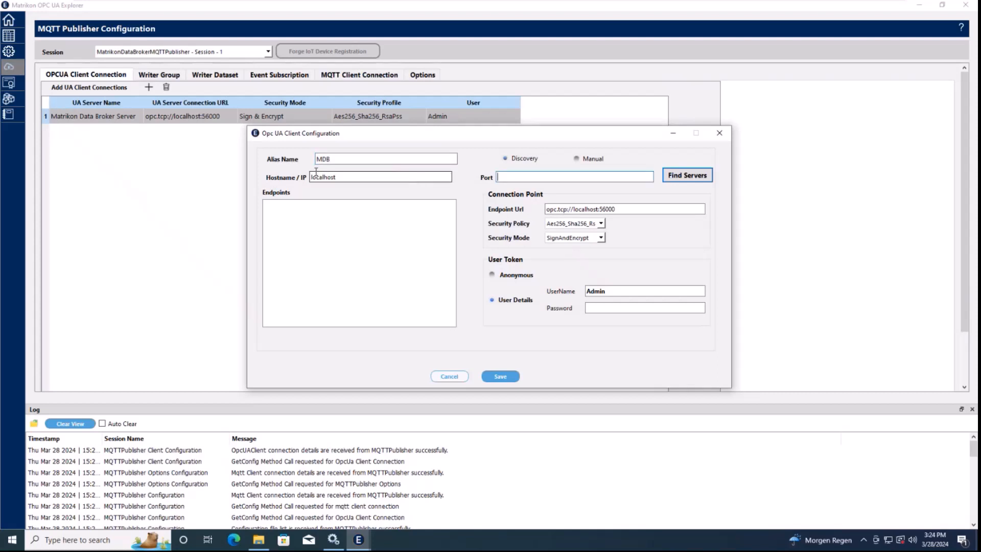
type("55000")
left_click(685, 176)
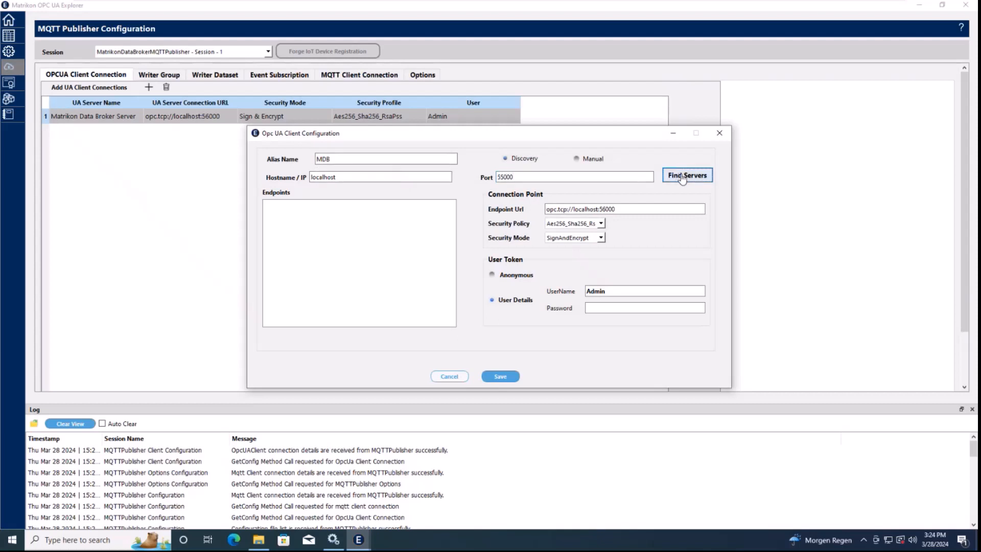
Choose the MDB23 Aes256_Sha256_RsaPss Sign & Encrypt endpoint, save, and restart to apply
double_click(350, 205)
double_click(351, 215)
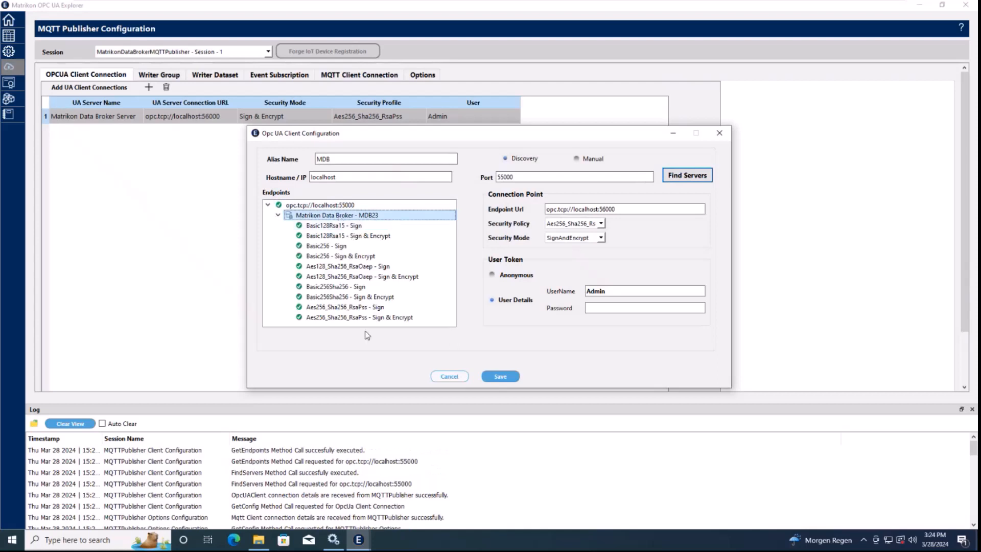
left_click(365, 317)
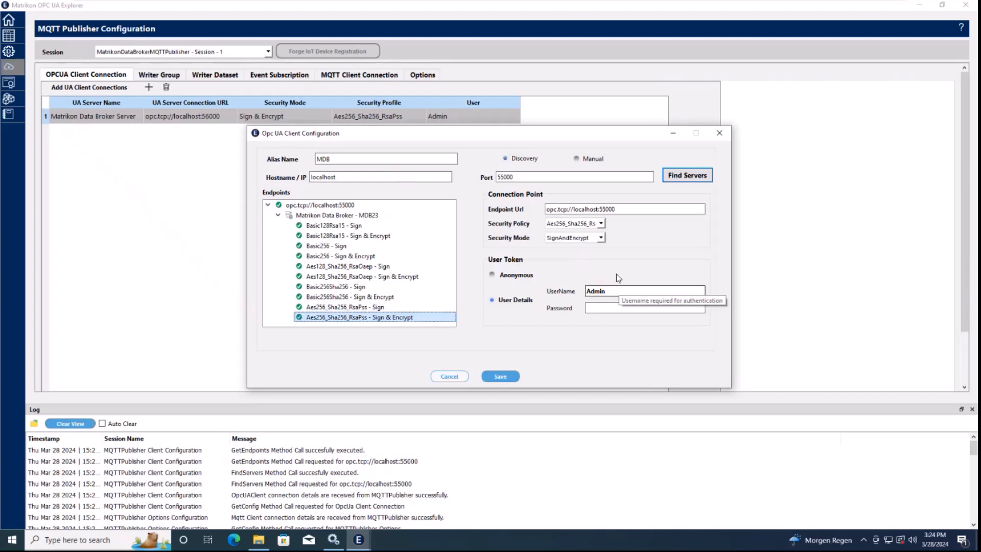
left_click(501, 378)
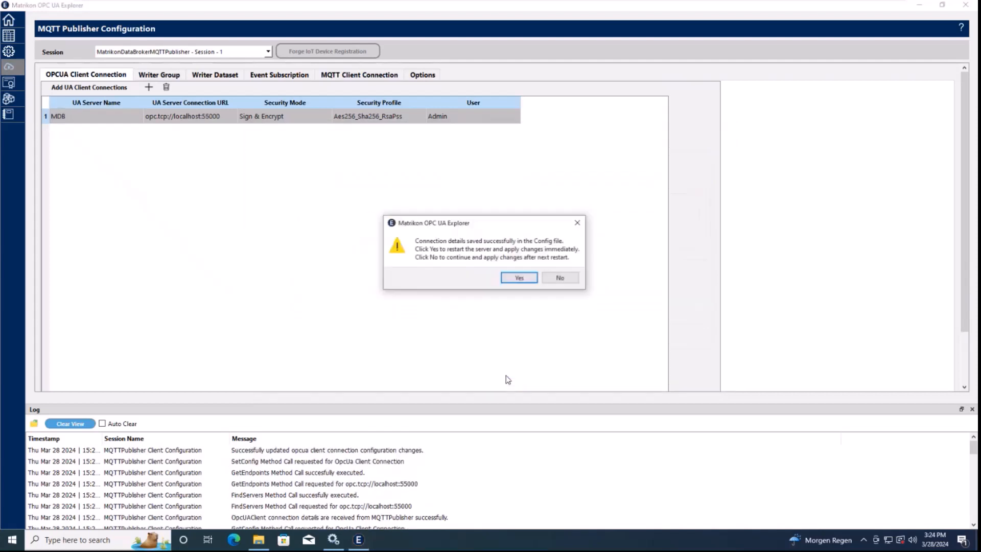
left_click(519, 279)
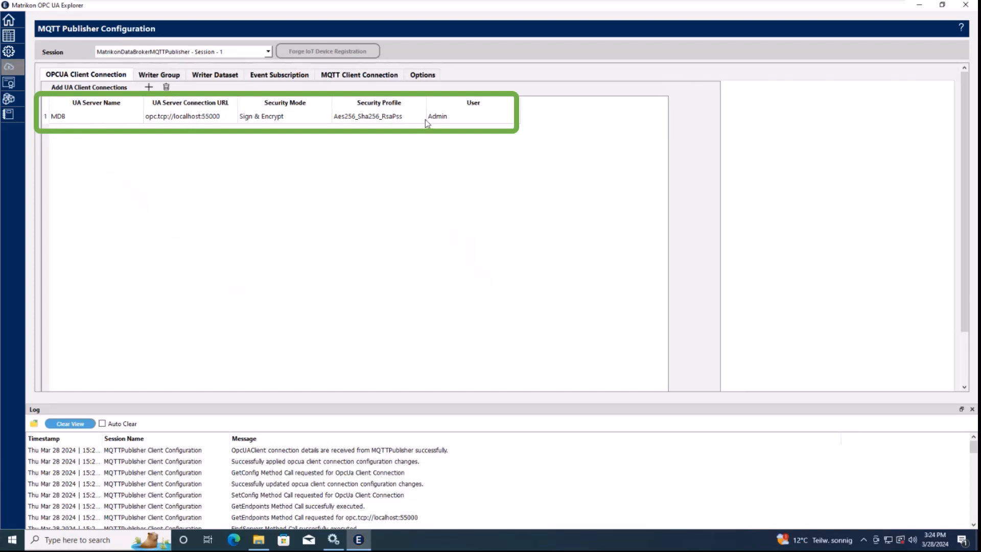
left_click(157, 76)
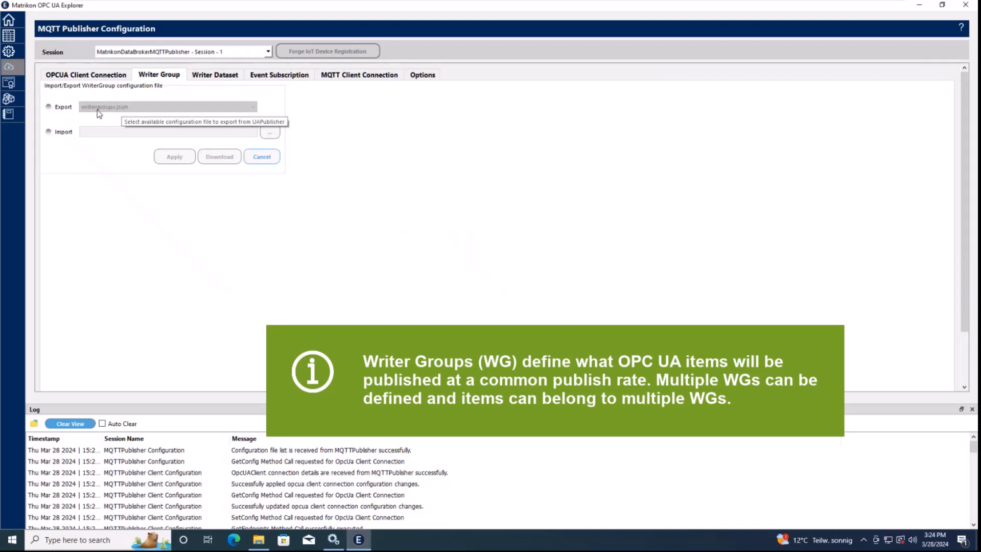
Export the writer group configuration to the Desktop as writergroups.json and minimize the explorer
left_click(68, 108)
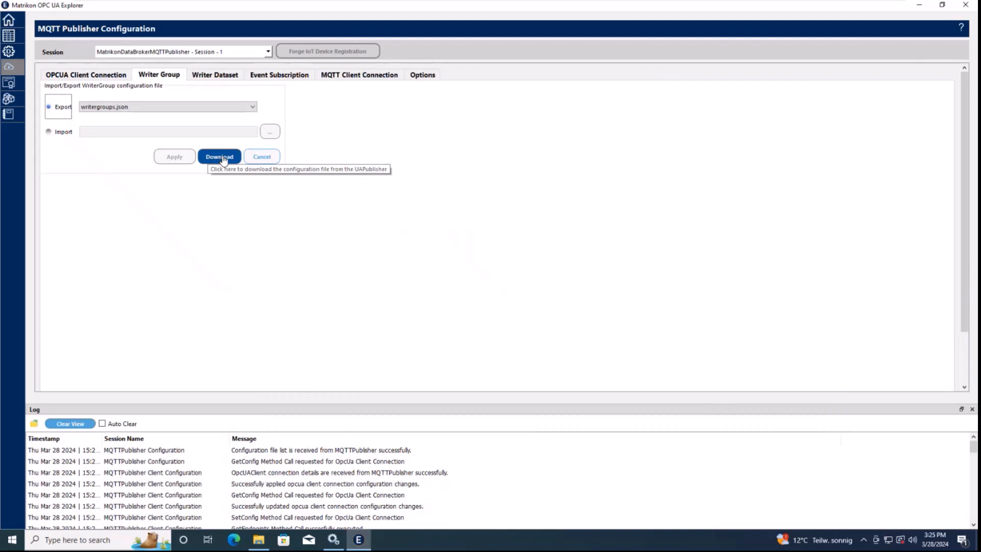
left_click(223, 156)
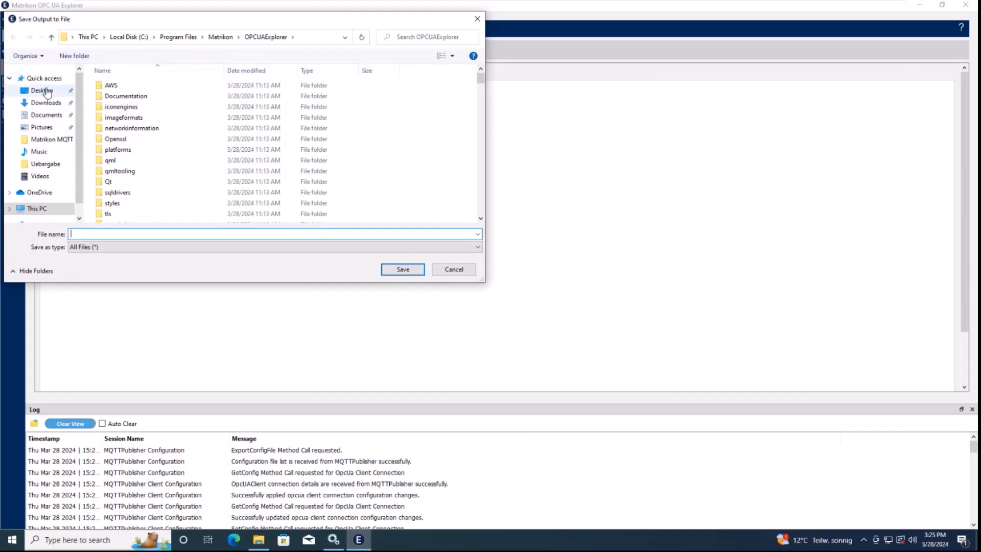
left_click(47, 91)
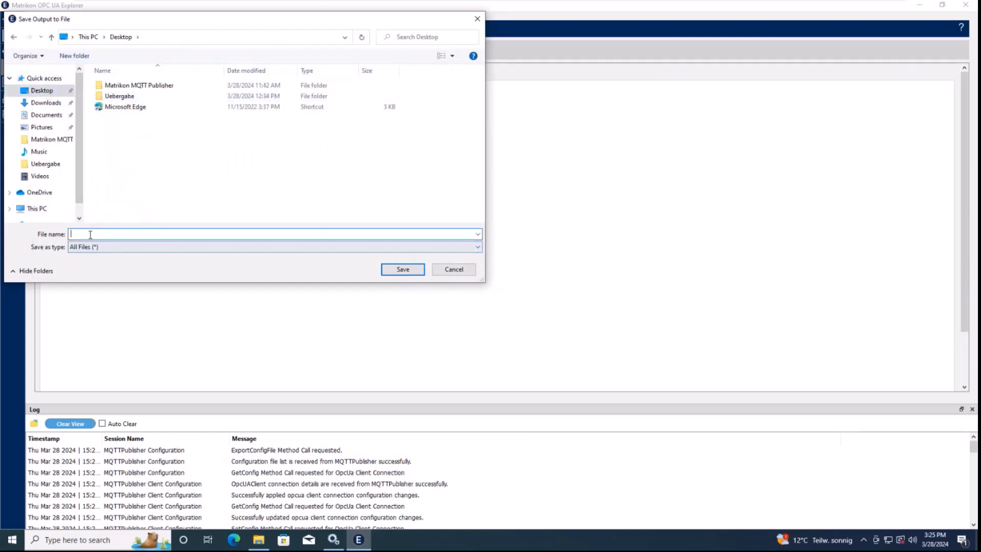
type("writergroups.json")
left_click(401, 270)
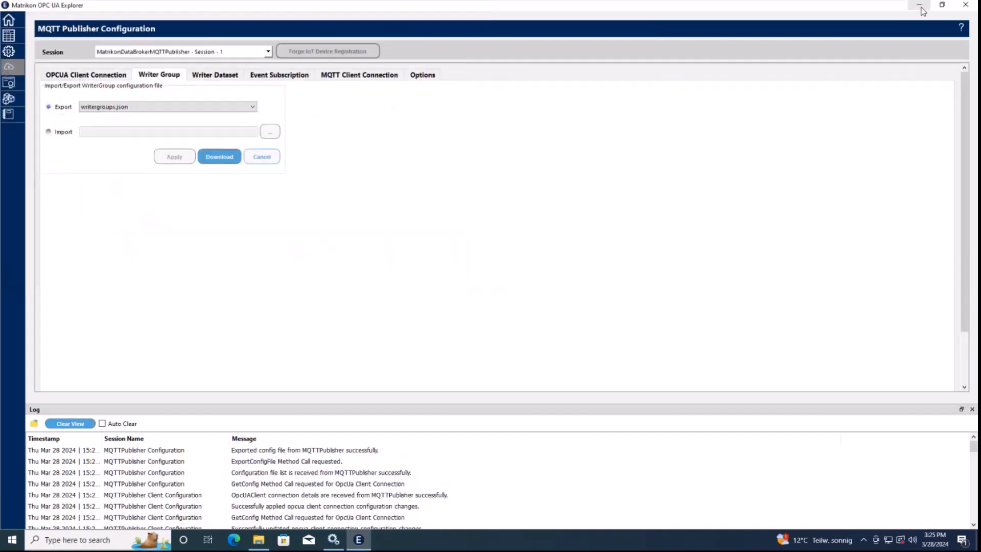
left_click(920, 5)
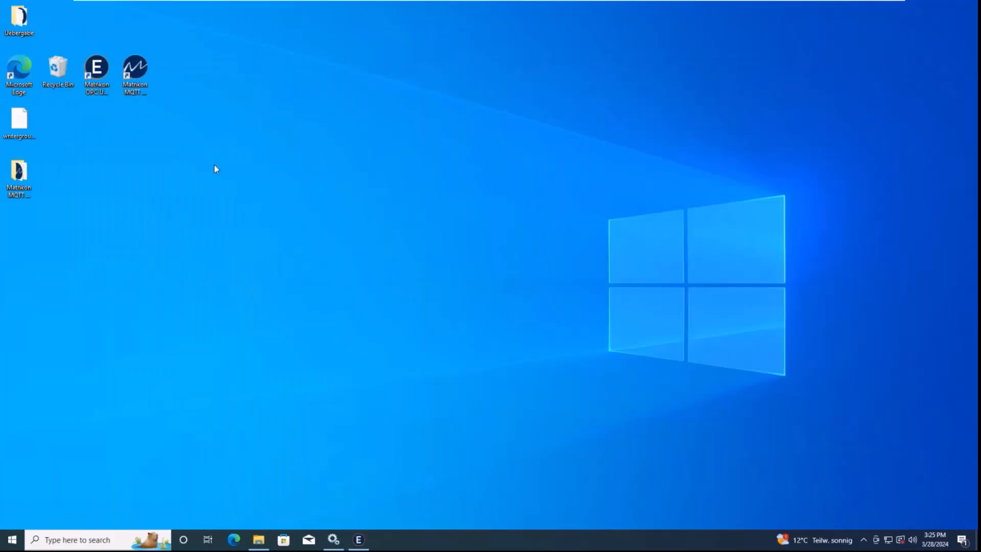
Open writergroups.json from the desktop in Notepad++
left_click_drag(23, 119, 33, 268)
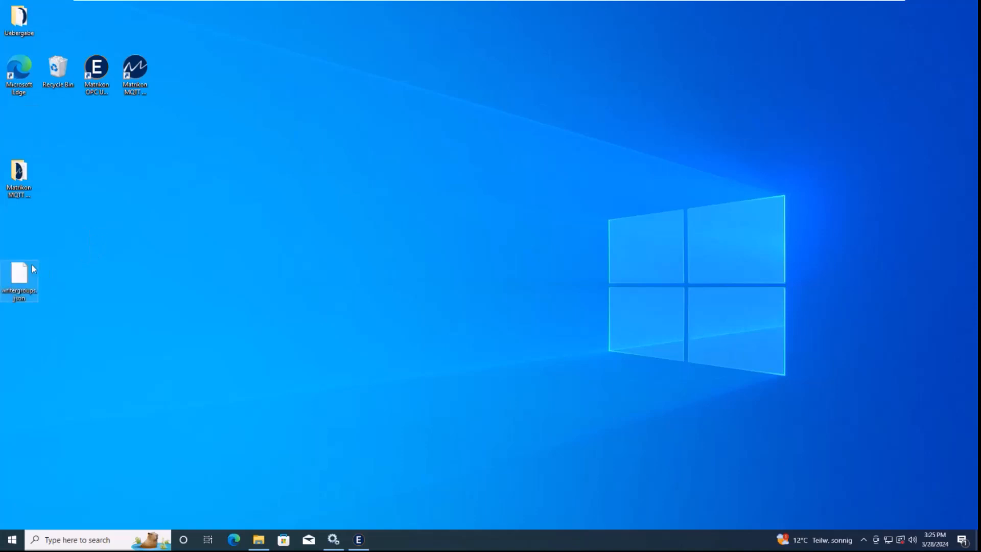
right_click(26, 278)
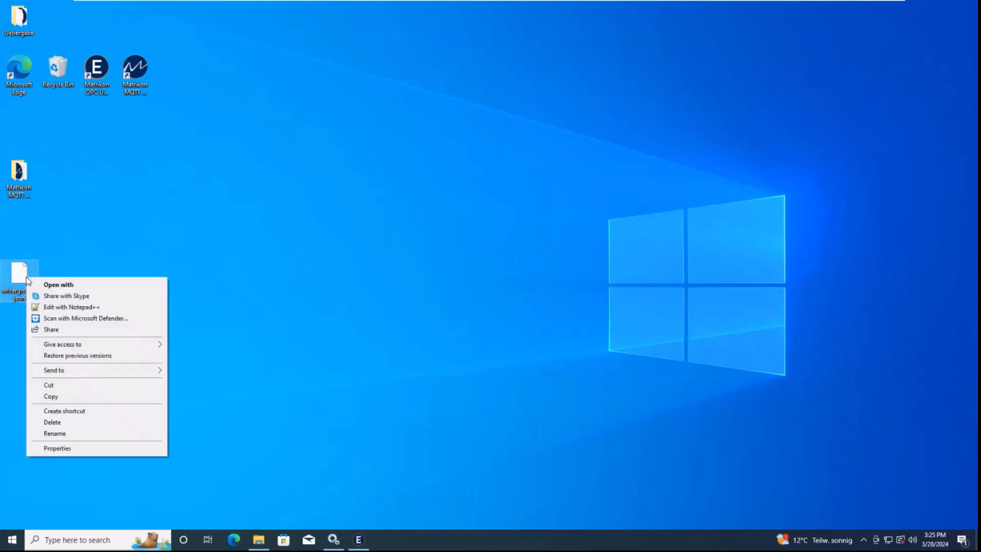
left_click(60, 309)
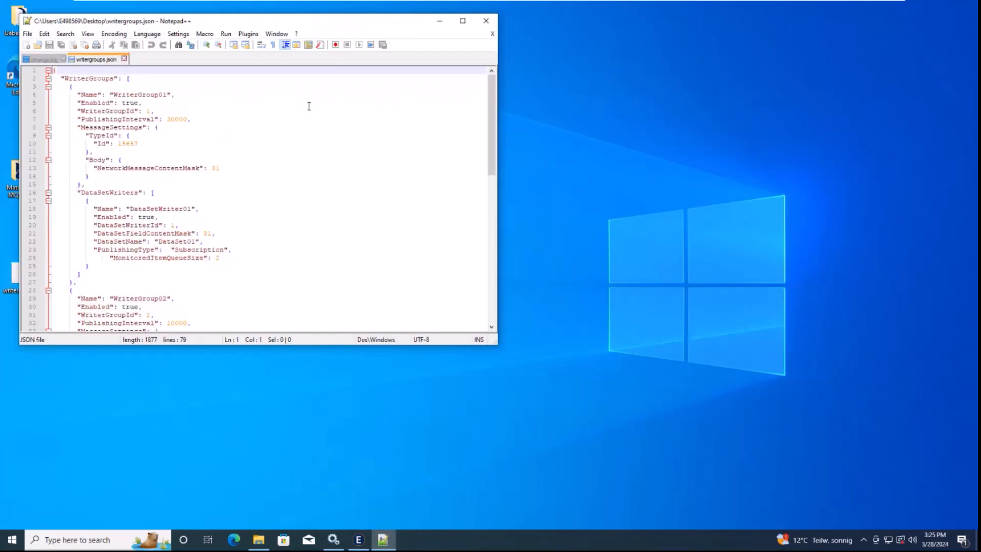
Fold WriterGroup01, WriterGroup02 and WriterGroup03 each into a single line showing its name
left_click(77, 87)
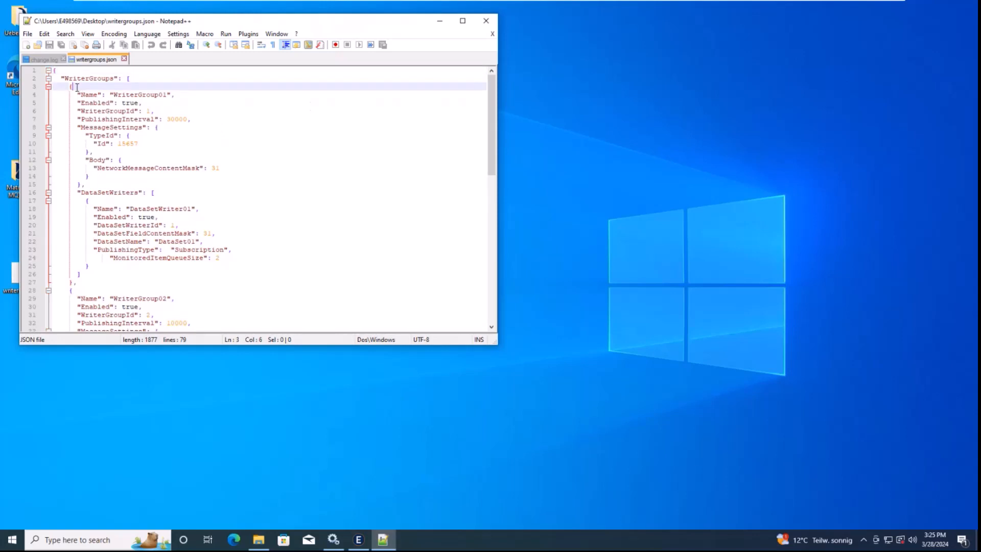
key("Delete")
key("Delete")
key("Delete")
key("Delete")
key("Delete")
key("Delete")
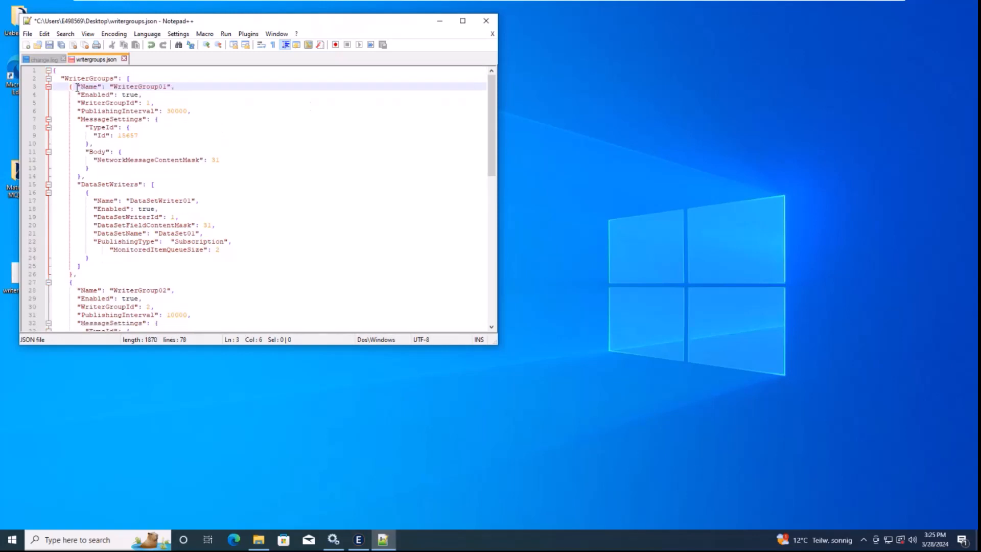
left_click(49, 87)
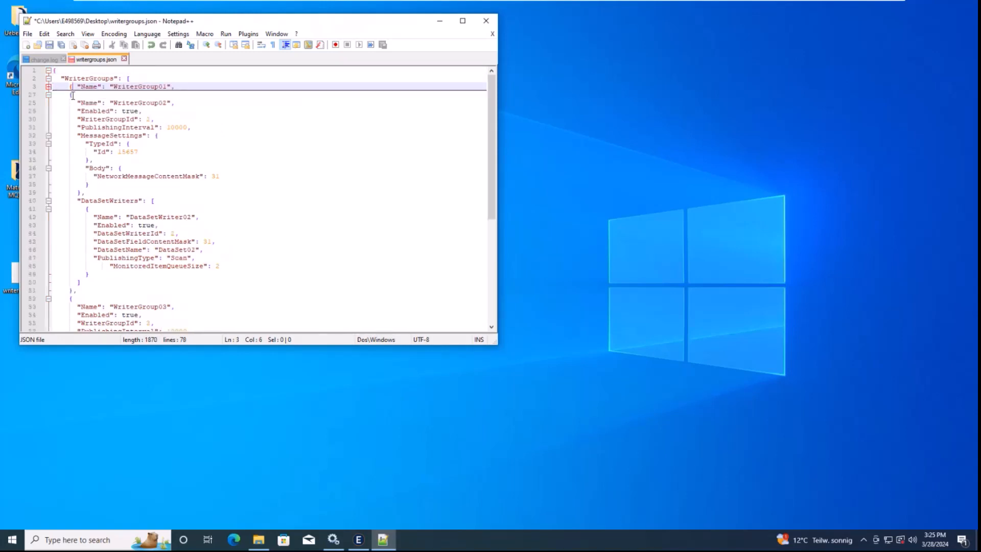
left_click(74, 95)
key("Delete")
key("Delete")
key("Delete")
key("Delete")
key("Delete")
key("Delete")
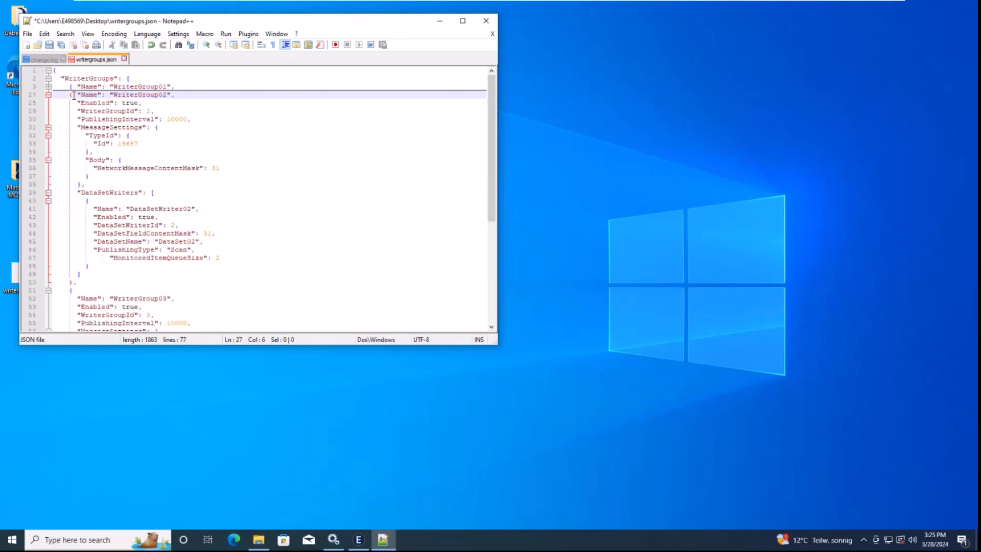
left_click(49, 95)
left_click(75, 103)
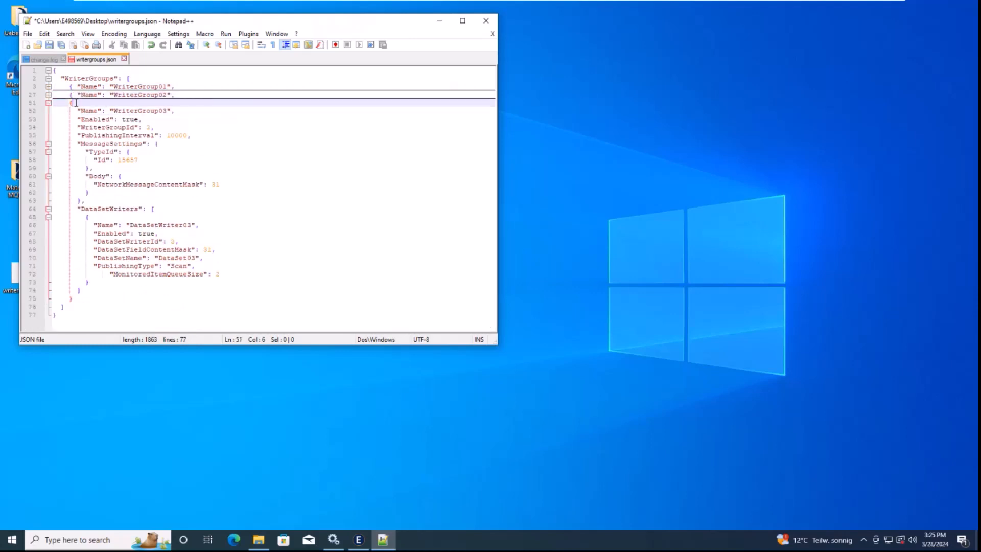
key("Delete")
key("Delete")
key("Delete")
key("Delete")
key("Delete")
key("Delete")
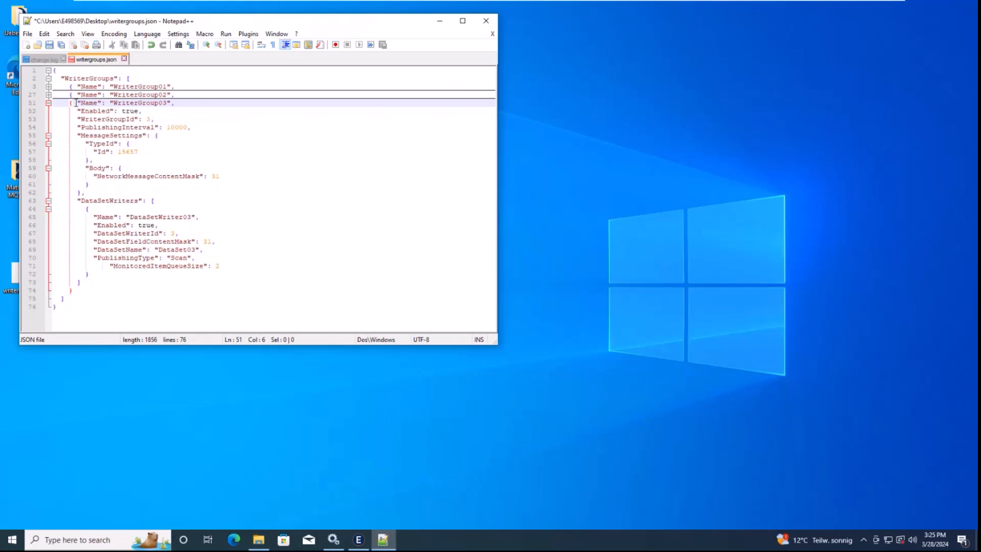
left_click(48, 103)
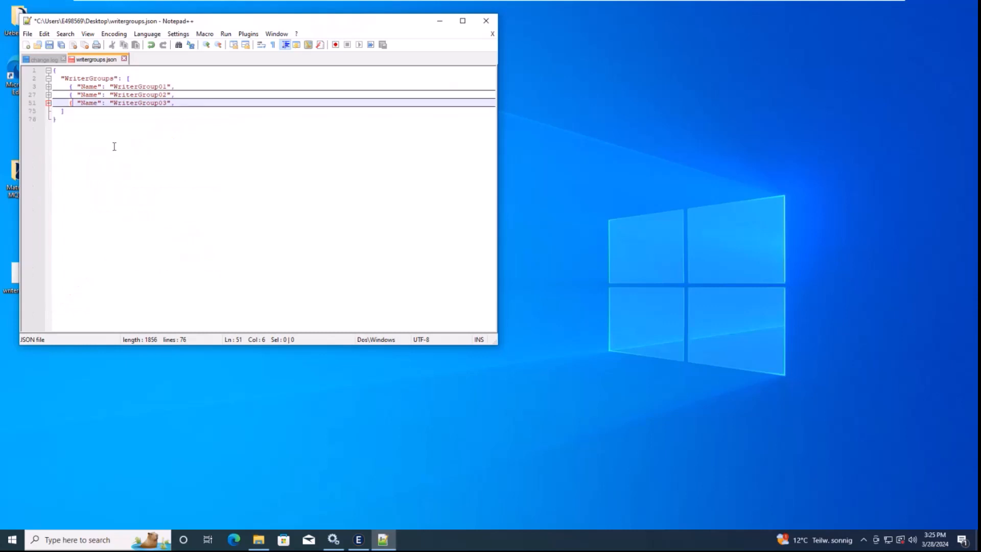
left_click(148, 164)
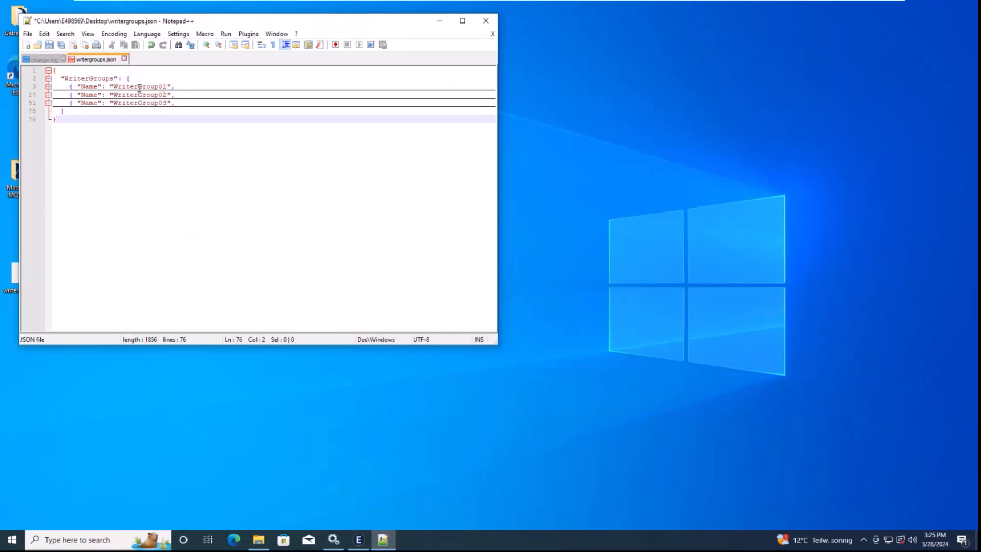
Unfold WriterGroup01, review its Name, Enabled and WriterGroupId, and place the caret in PublishingInterval 30000
left_click(46, 88)
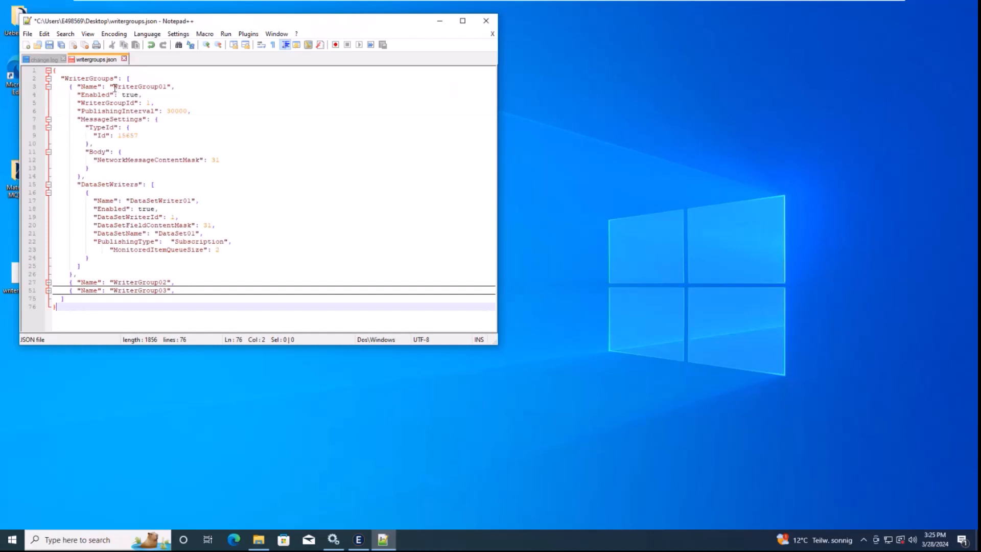
left_click_drag(113, 87, 166, 89)
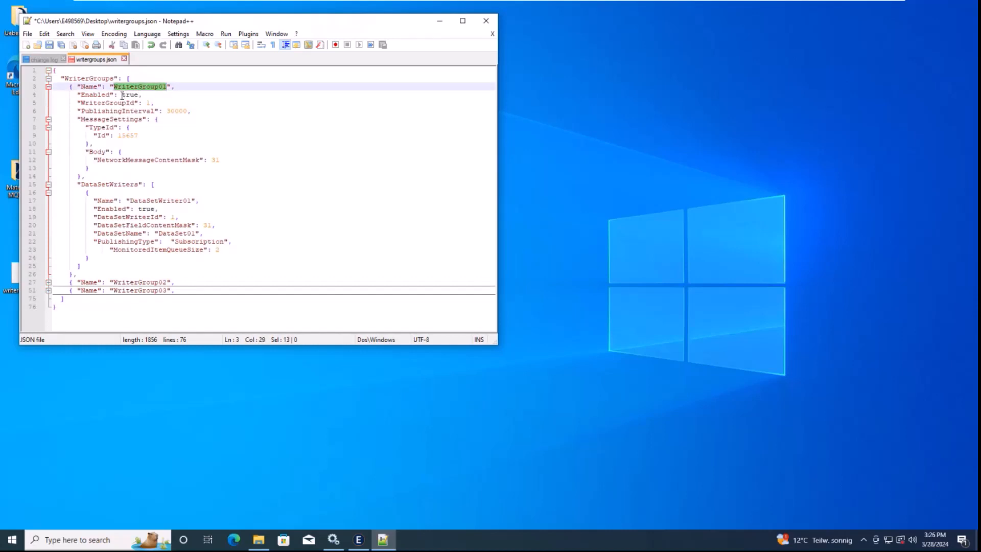
left_click_drag(123, 95, 139, 95)
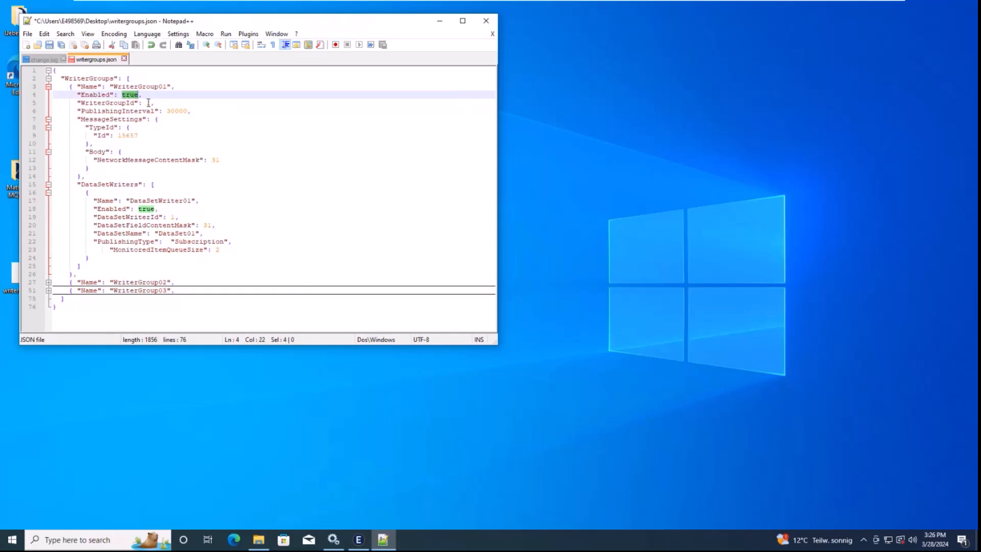
double_click(147, 103)
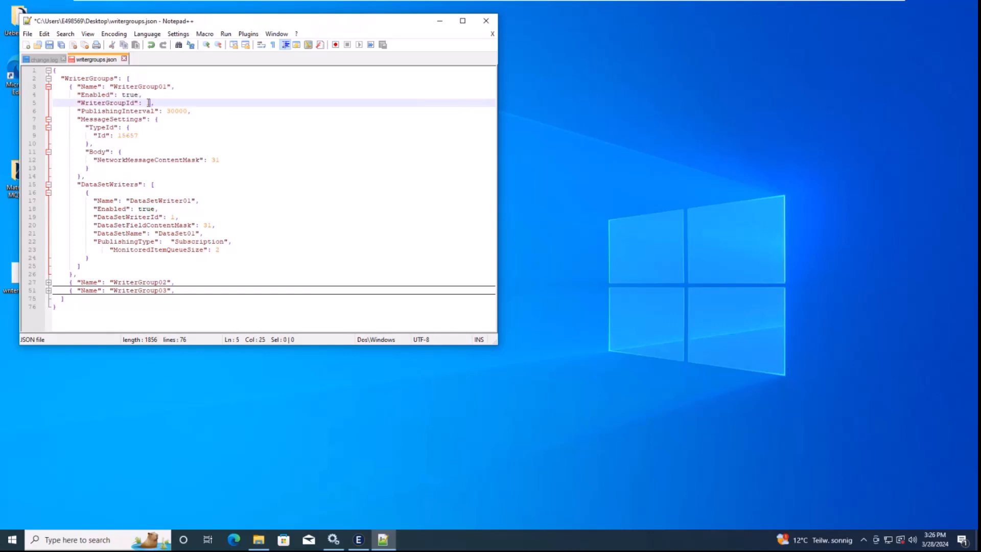
left_click(86, 112)
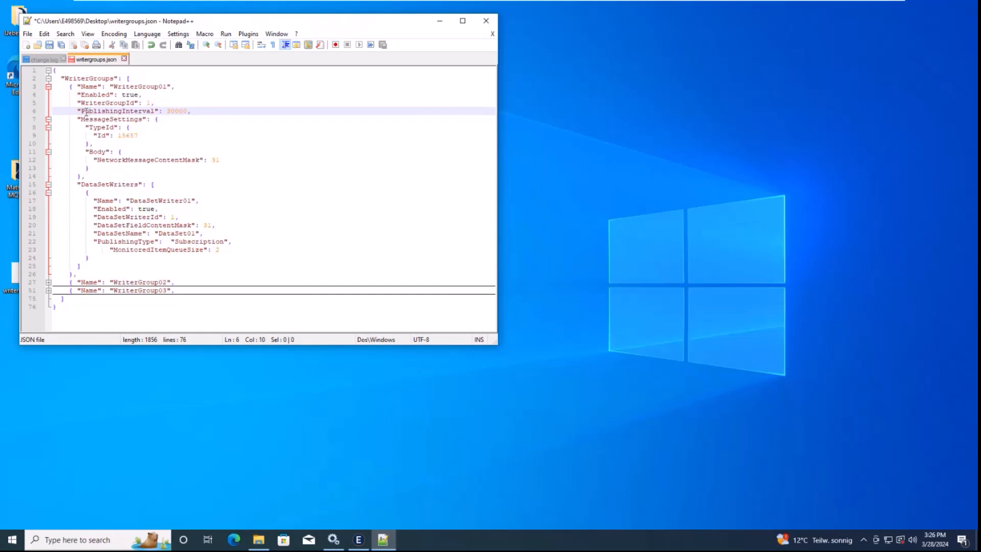
left_click_drag(86, 112, 156, 112)
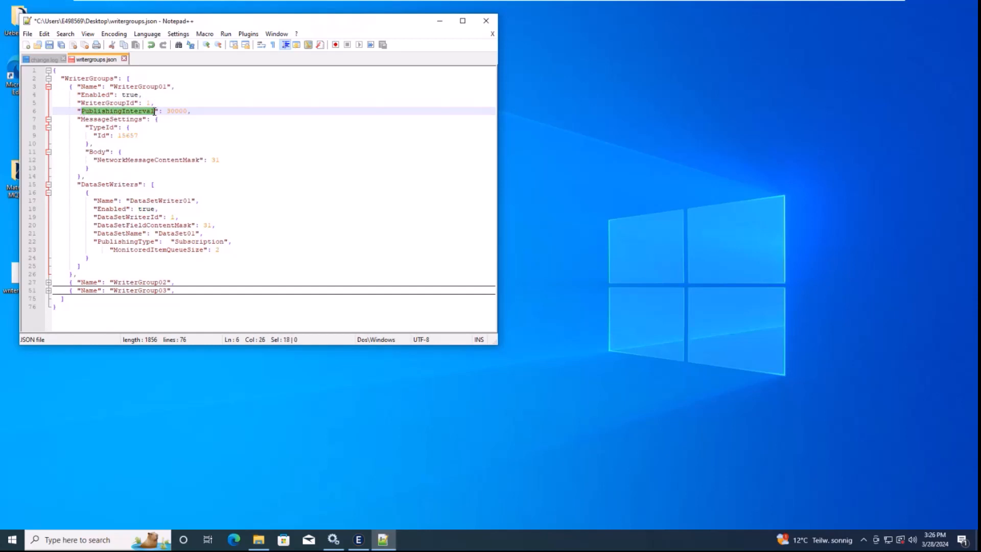
left_click(179, 111)
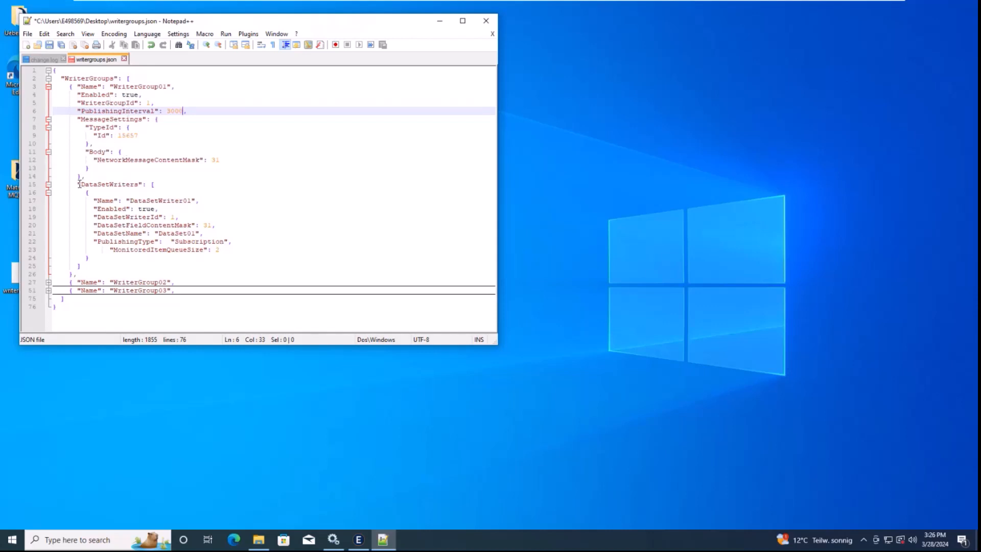
left_click_drag(77, 185, 137, 183)
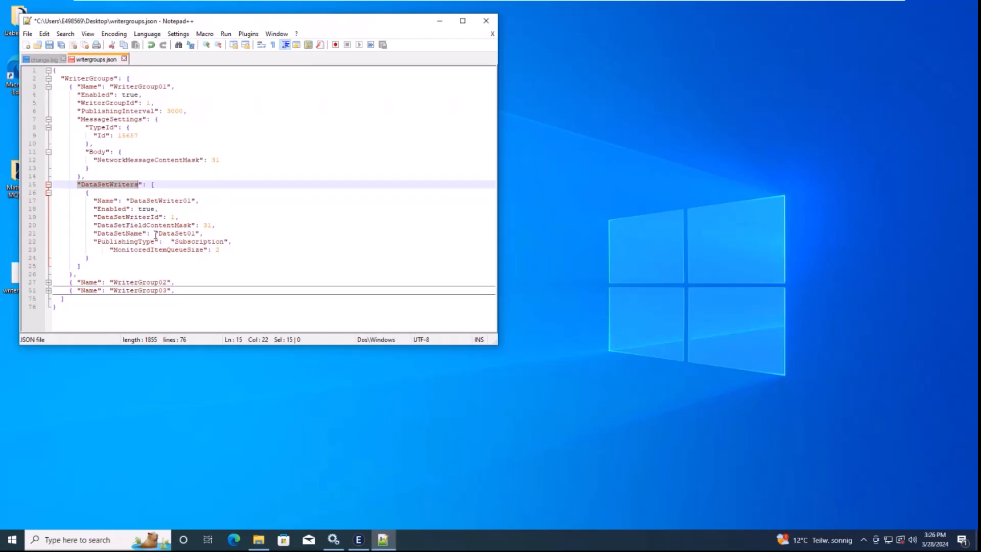
left_click_drag(158, 233, 195, 233)
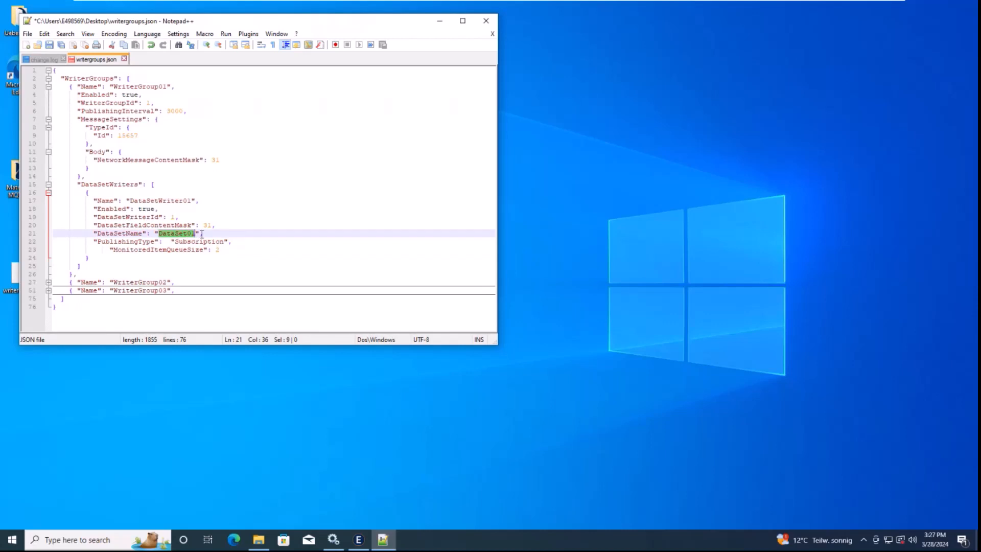
left_click(202, 234)
left_click_drag(130, 201, 191, 201)
double_click(146, 209)
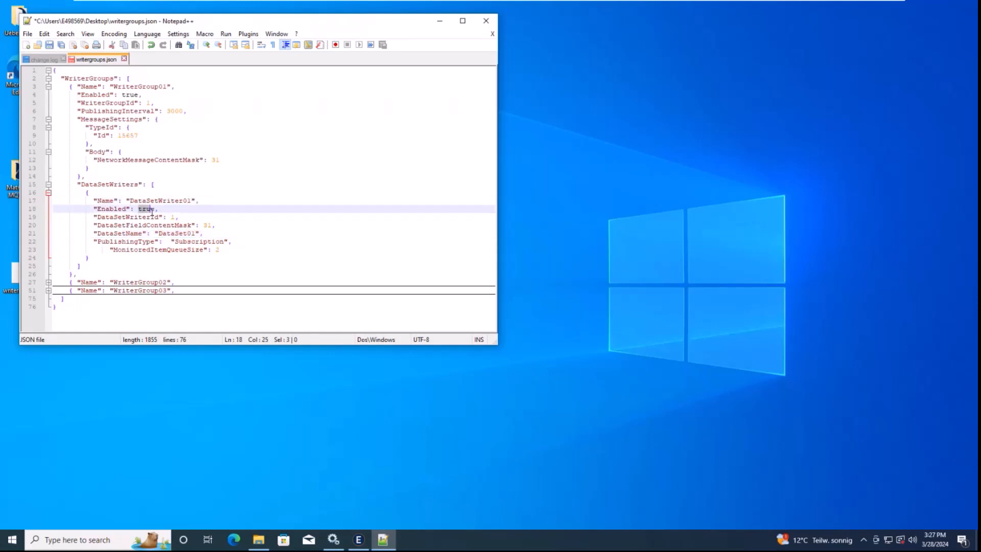
double_click(173, 218)
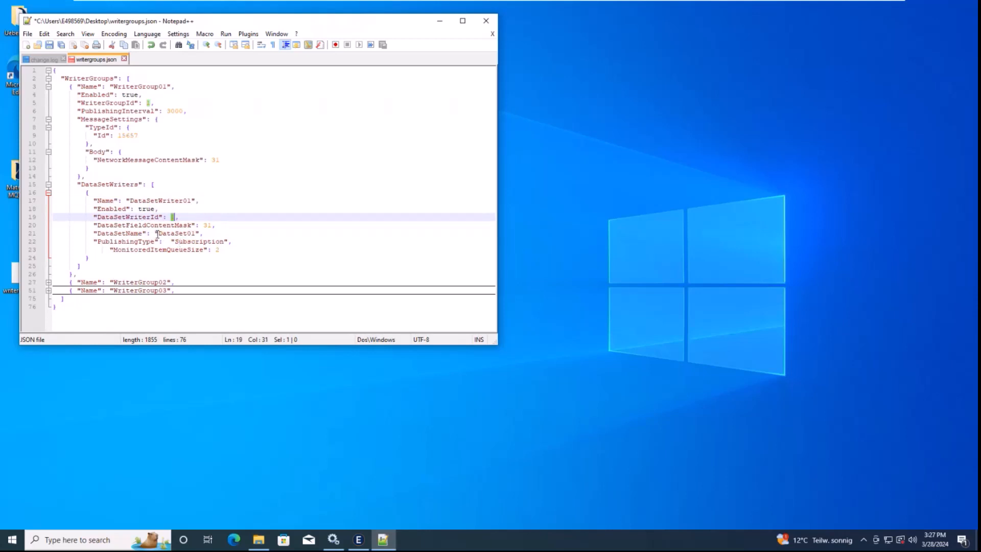
left_click_drag(157, 234, 193, 234)
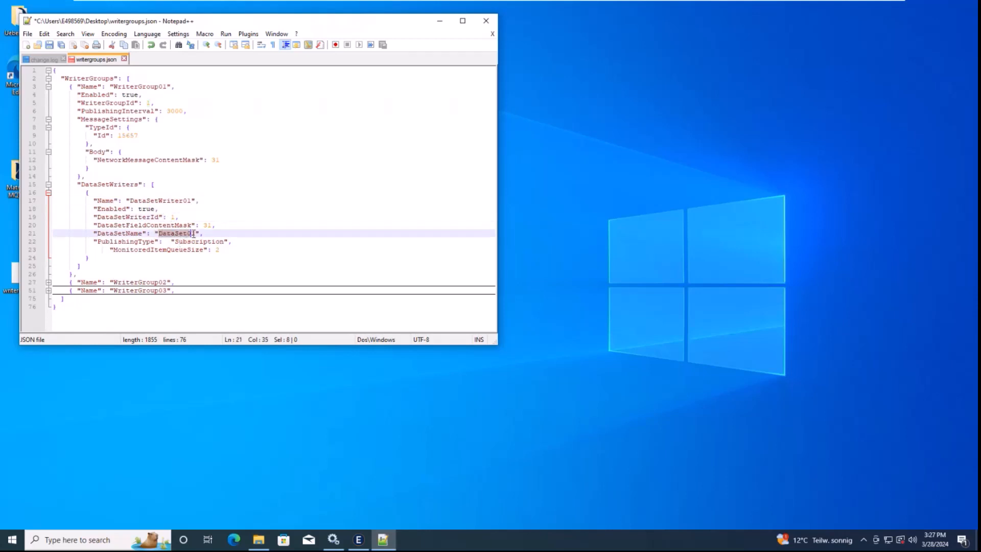
left_click(119, 241)
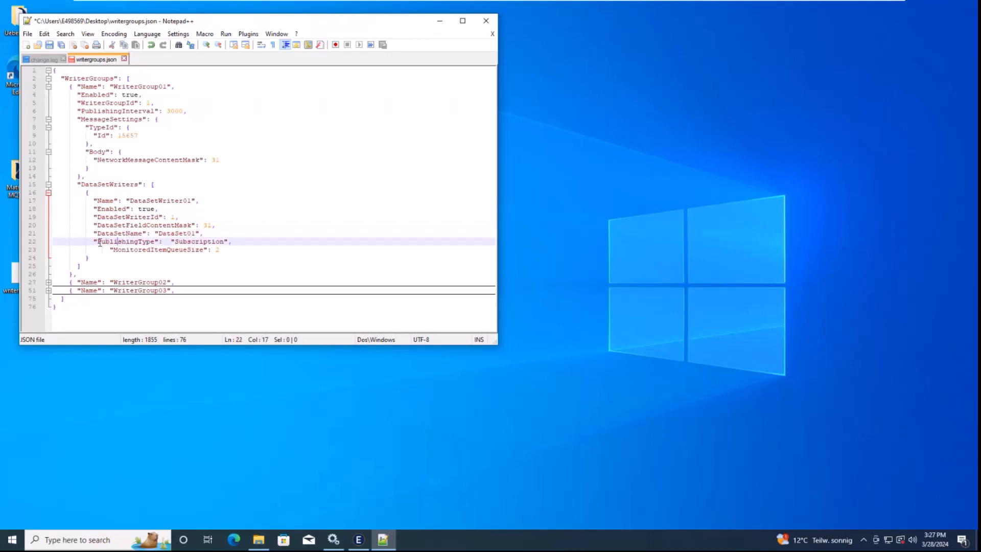
left_click_drag(99, 242, 155, 241)
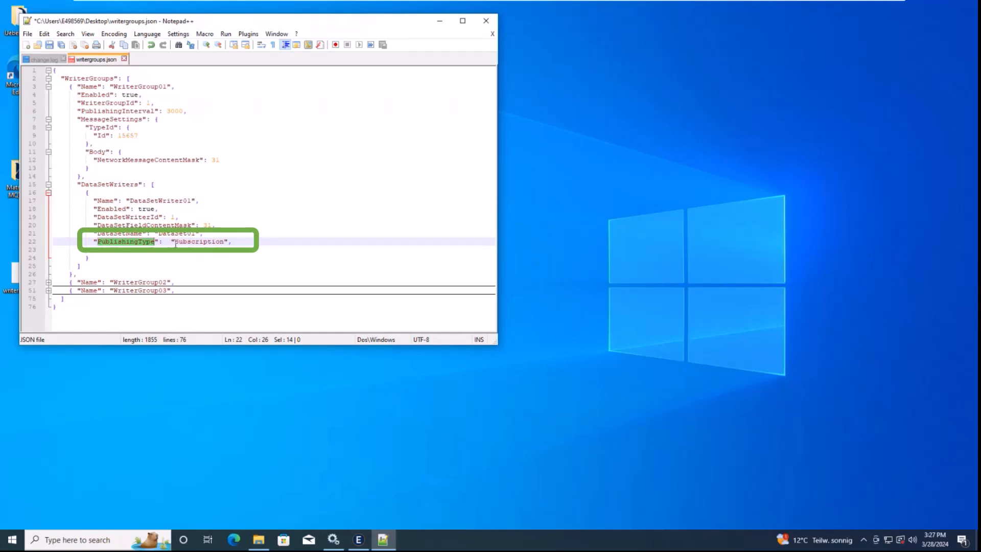
Replace the PublishingType value Subscription with Scan
left_click_drag(176, 242, 223, 243)
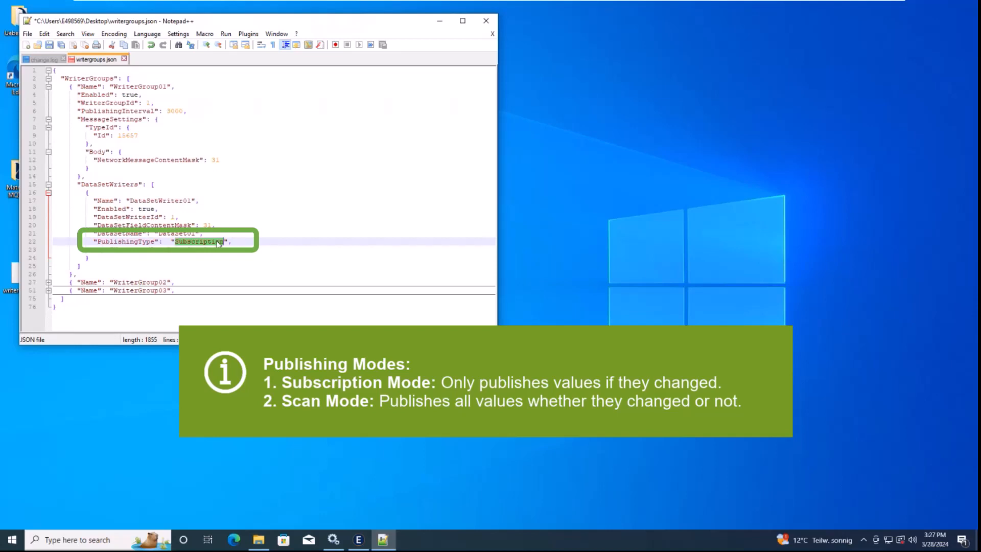
type("Sc")
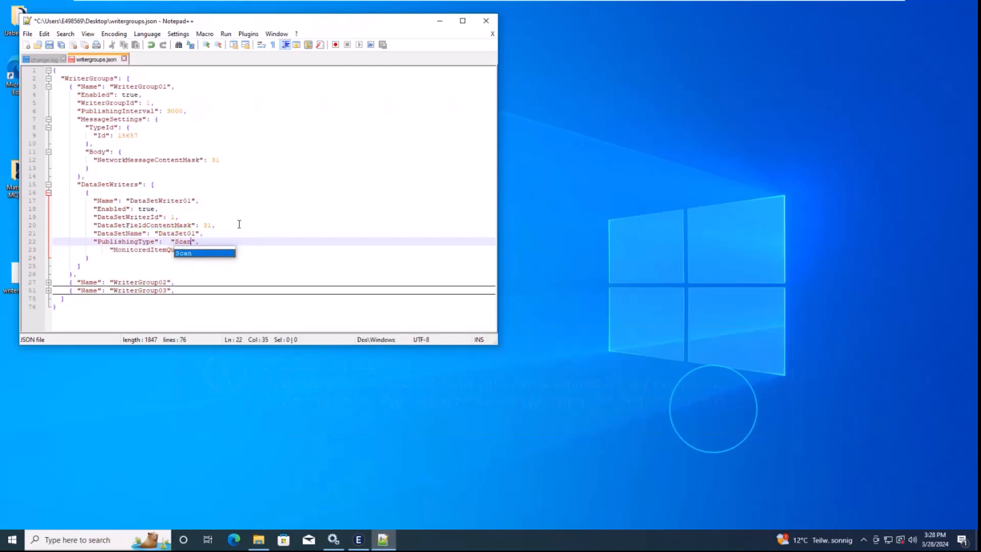
left_click(239, 224)
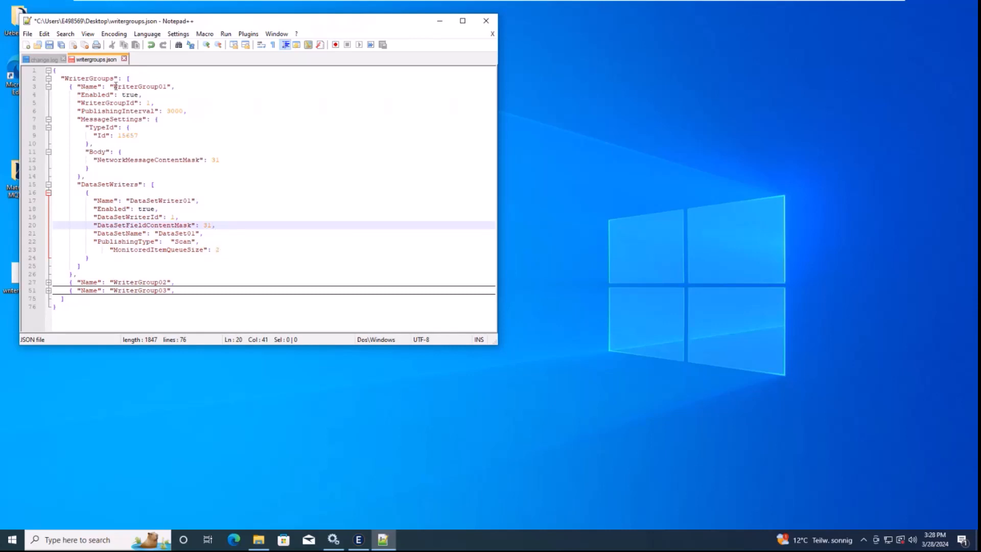
Fold WriterGroup01 again, save writergroups.json and close Notepad++
left_click_drag(113, 87, 166, 84)
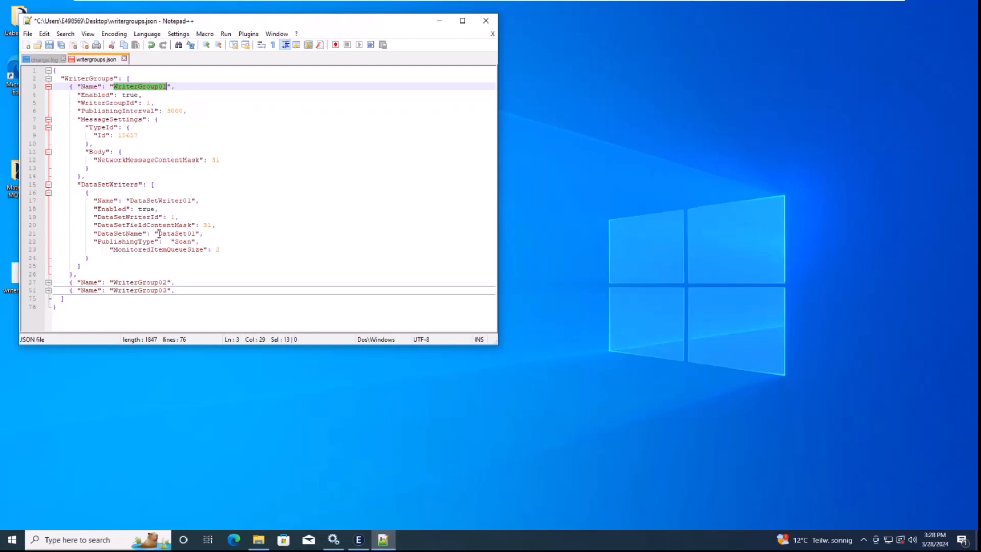
left_click_drag(160, 234, 196, 232)
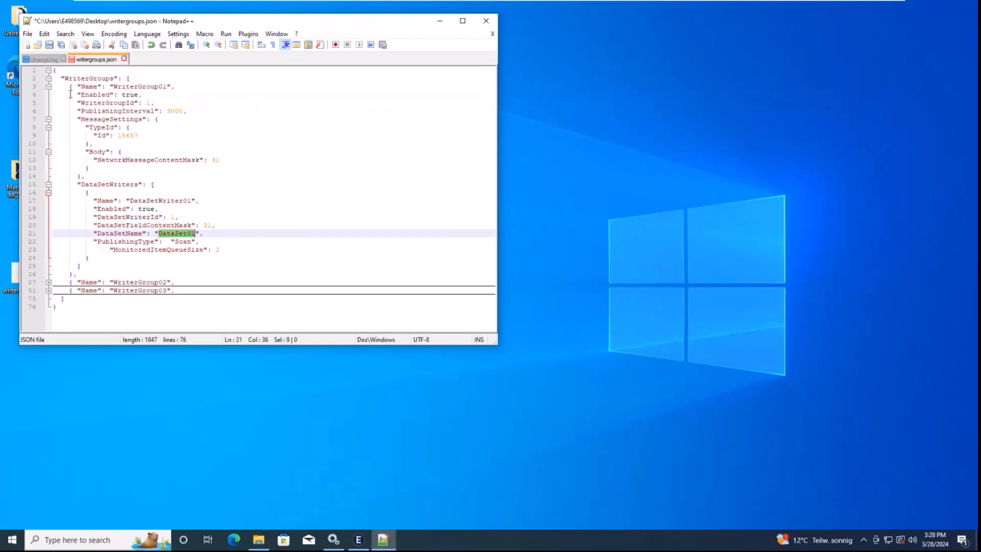
left_click(48, 87)
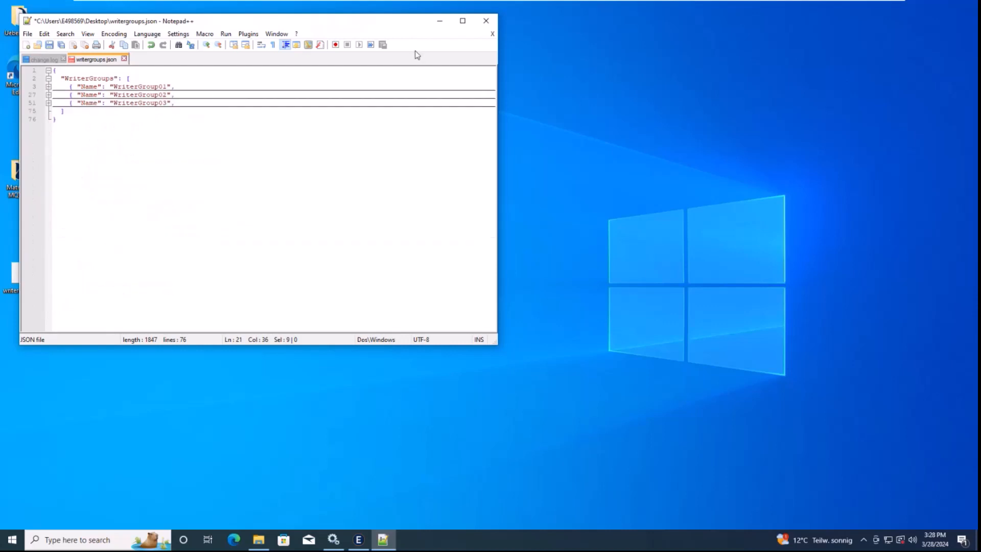
left_click(258, 213)
key("ctrl+s")
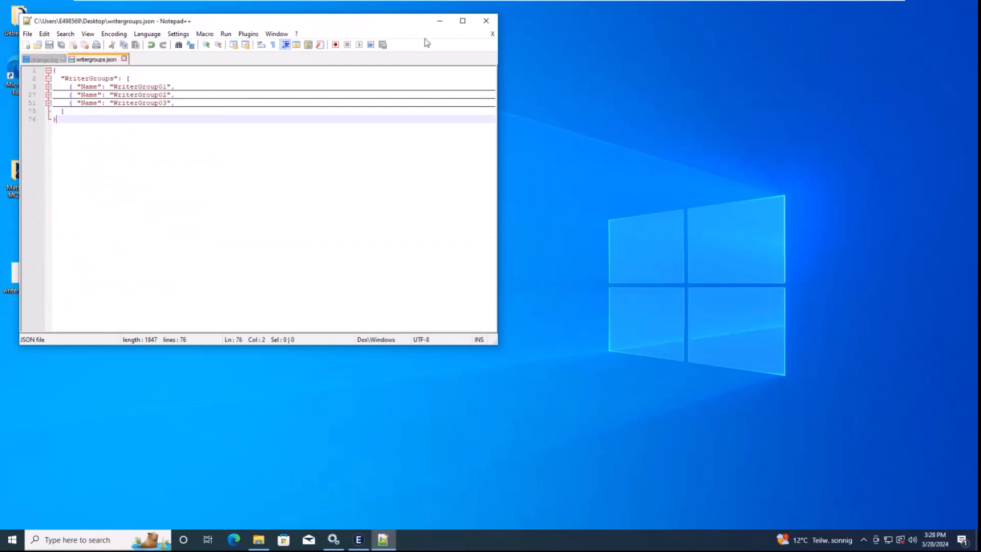
left_click(486, 22)
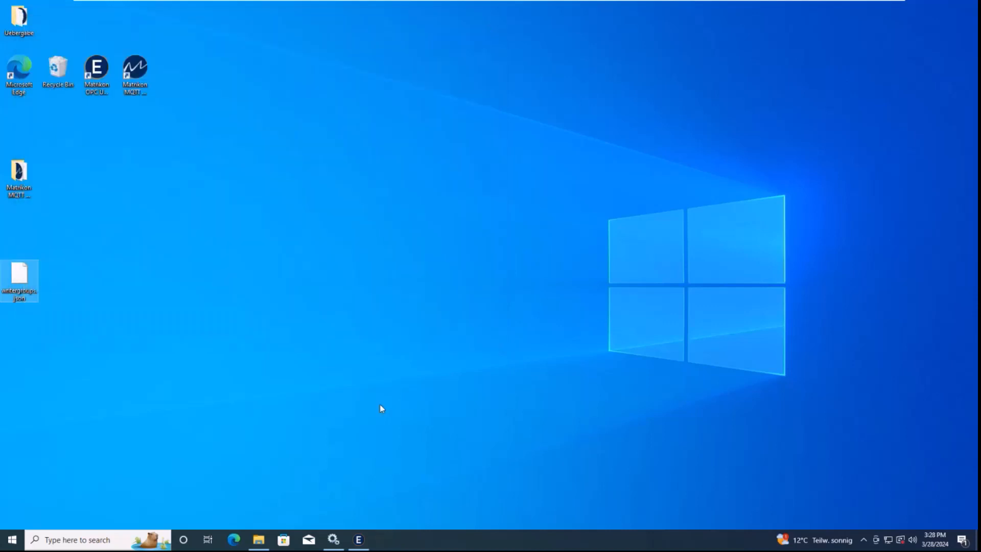
Upload the edited writergroups.json through the Writer Group Import option and apply it
left_click(359, 540)
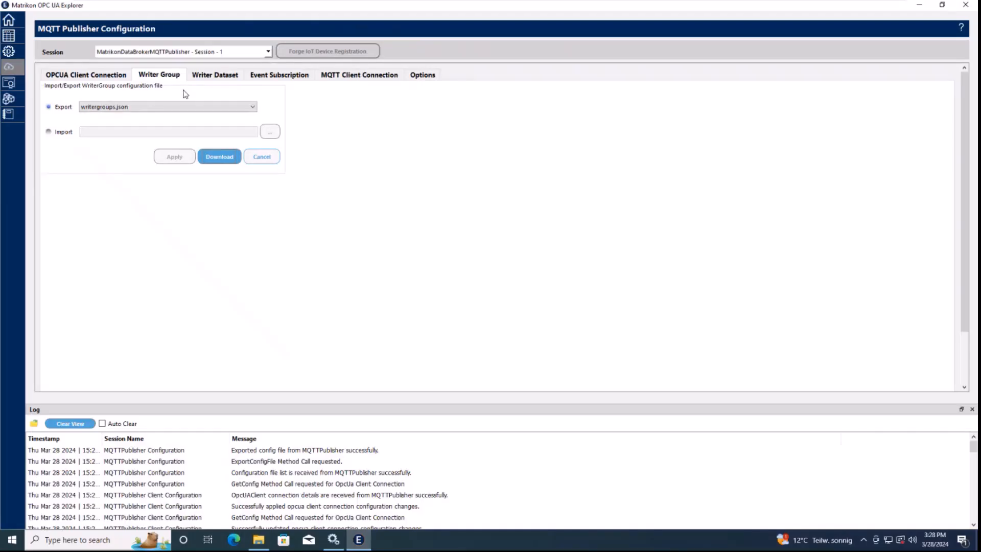
left_click(60, 132)
left_click(269, 131)
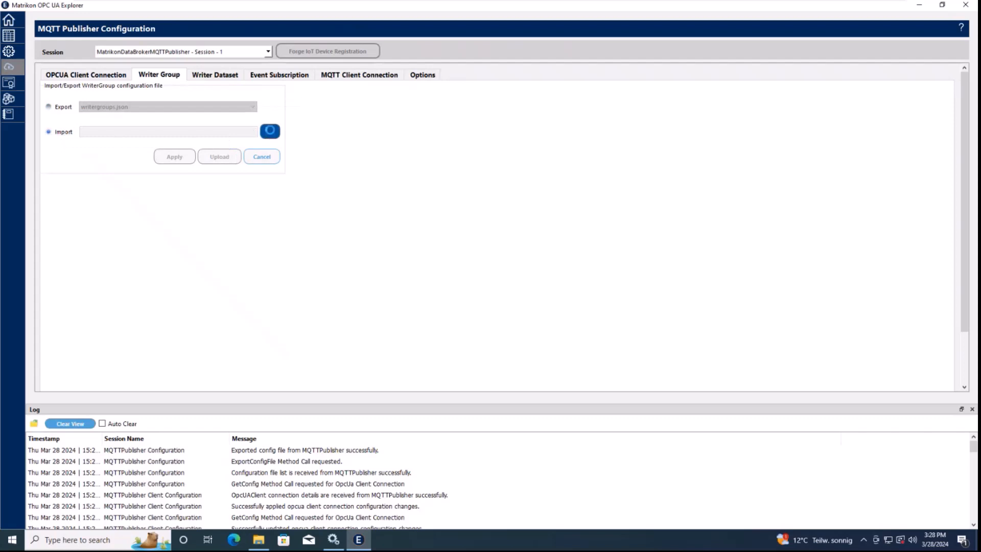
left_click(130, 118)
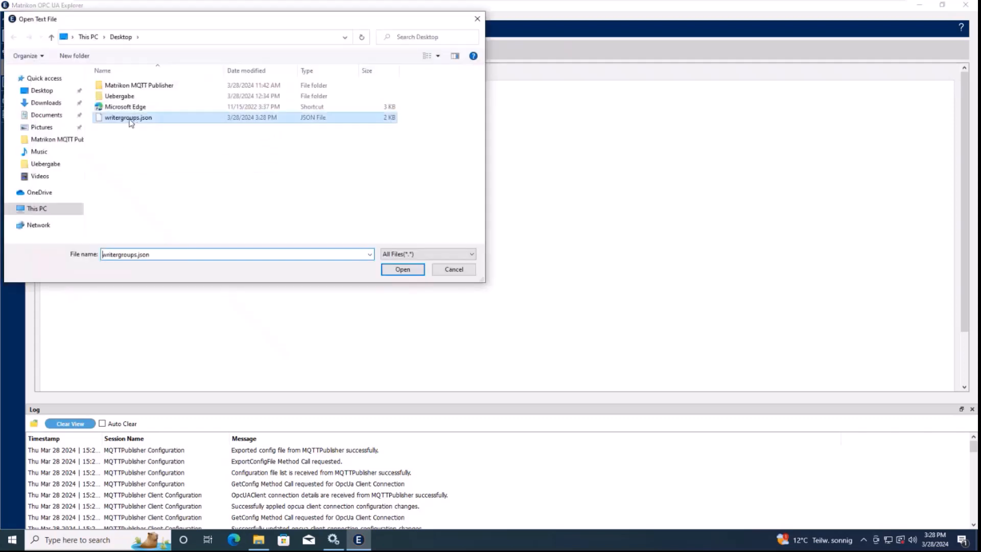
left_click(402, 269)
left_click(221, 158)
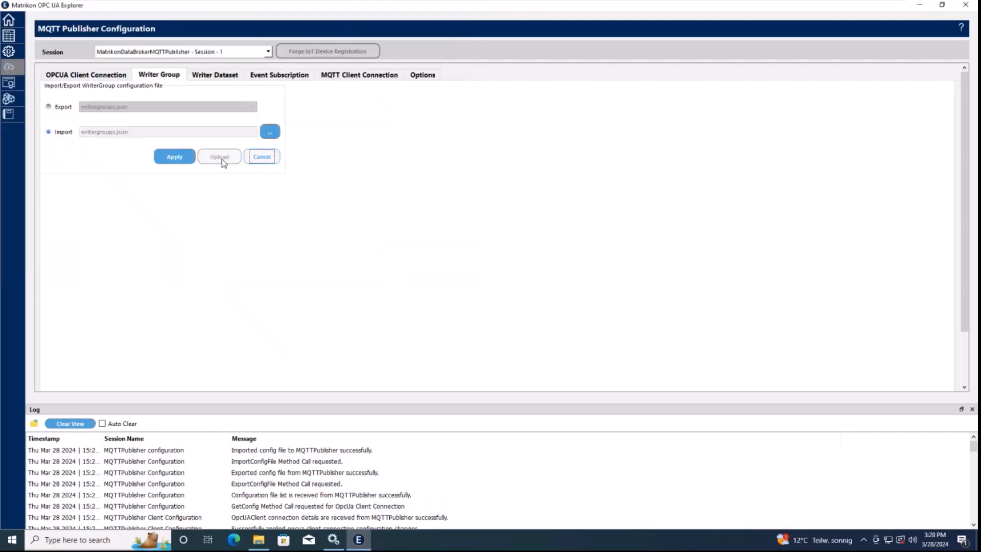
left_click(165, 160)
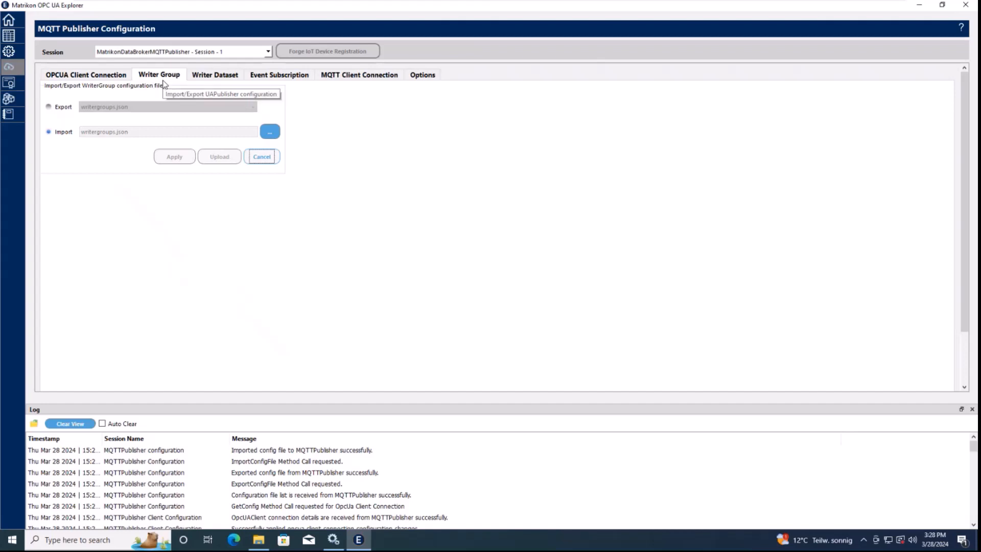
View the Writer Dataset settings, then minimize Matrikon OPC UA Explorer to reveal the desktop
left_click(204, 77)
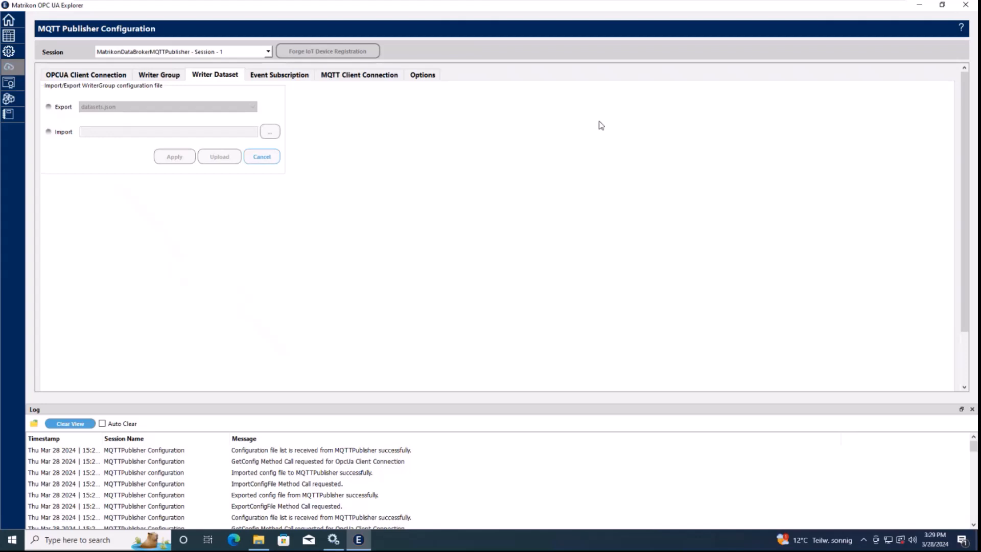
left_click(920, 7)
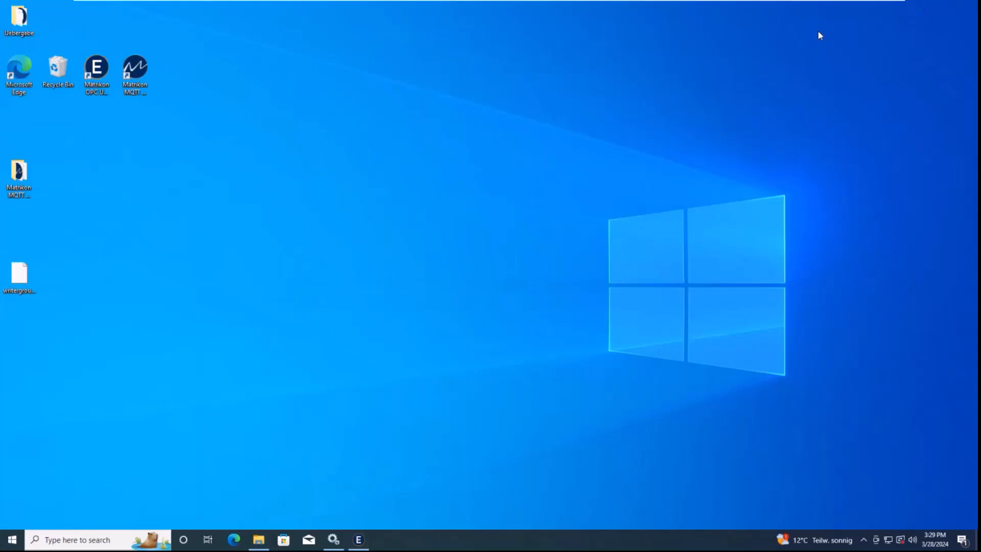
Launch the Matrikon MQTT Publisher Utility from its desktop shortcut
left_click(136, 71)
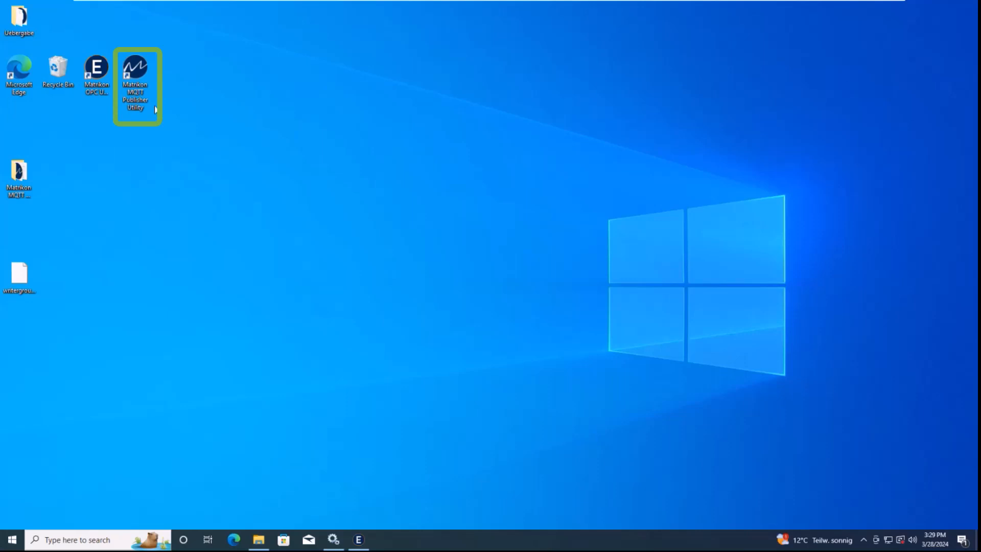
double_click(140, 77)
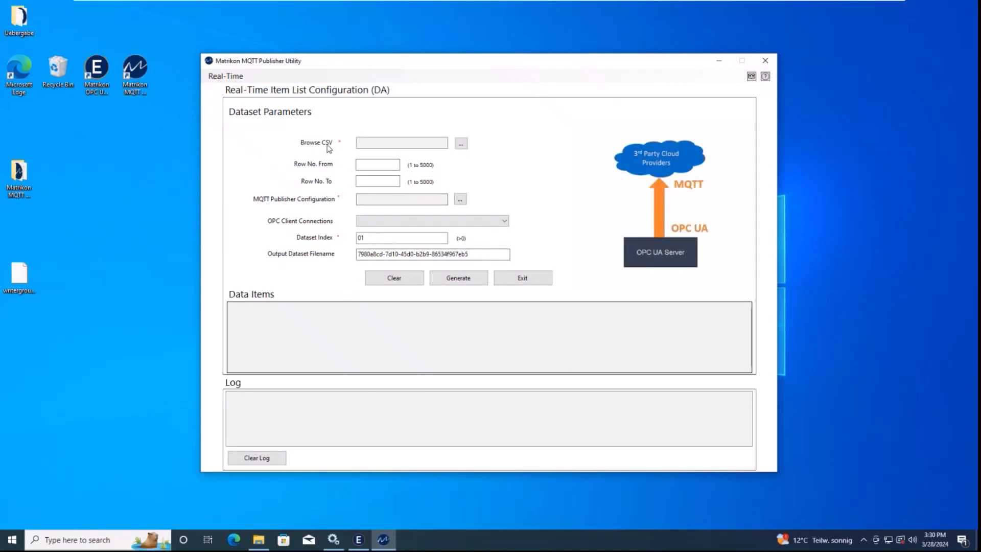
Minimize the MQTT Publisher Utility window to get back to the OPC UA Explorer Home page
left_click(719, 61)
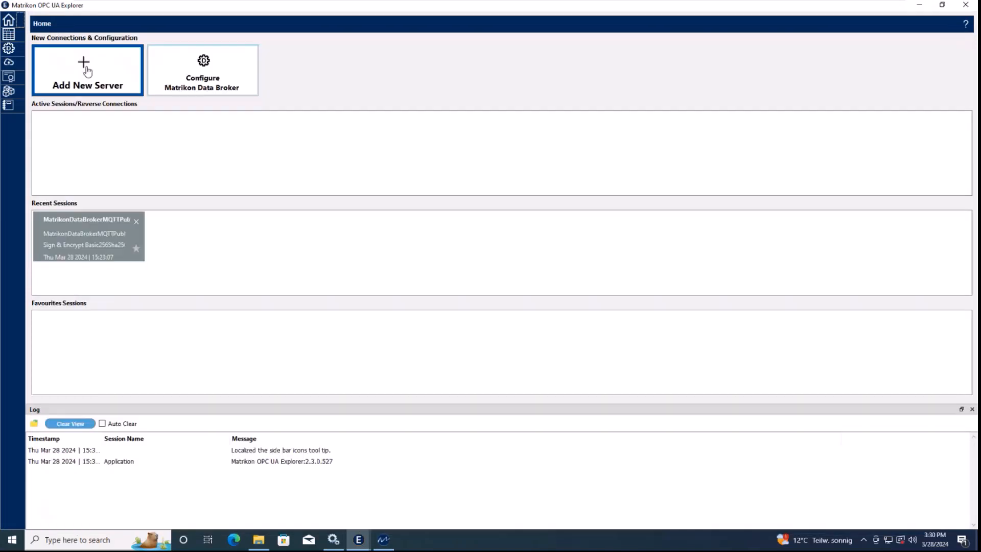
Connect to MDB23's Aes256_Sha256_RsaPss Sign & Encrypt endpoint using User Details with the user name
left_click(9, 34)
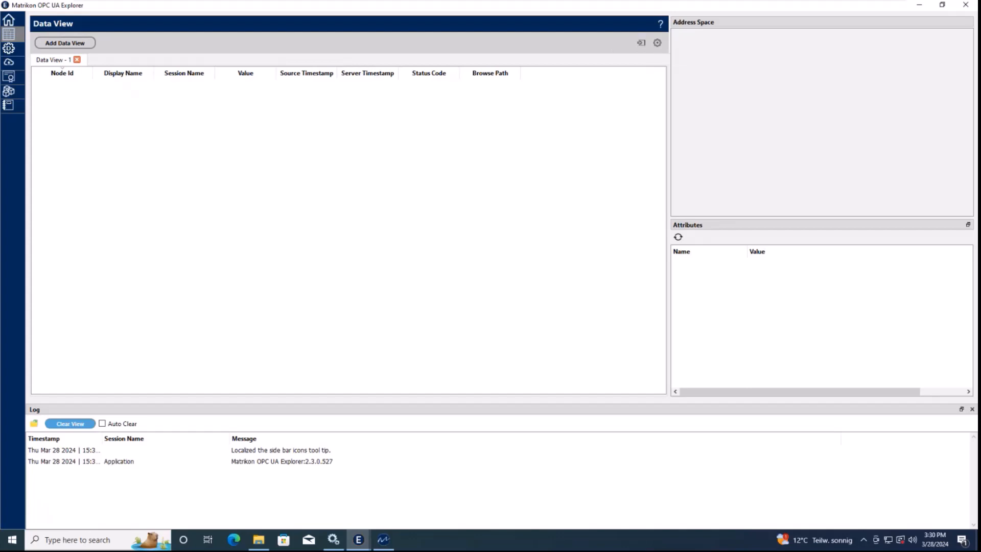
left_click(8, 20)
left_click(83, 81)
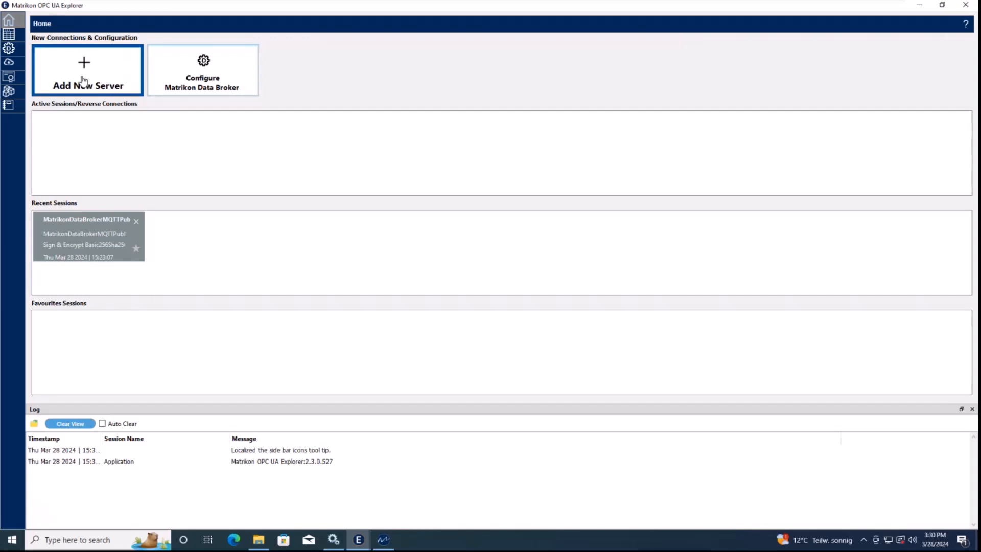
left_click(756, 113)
left_click(798, 210)
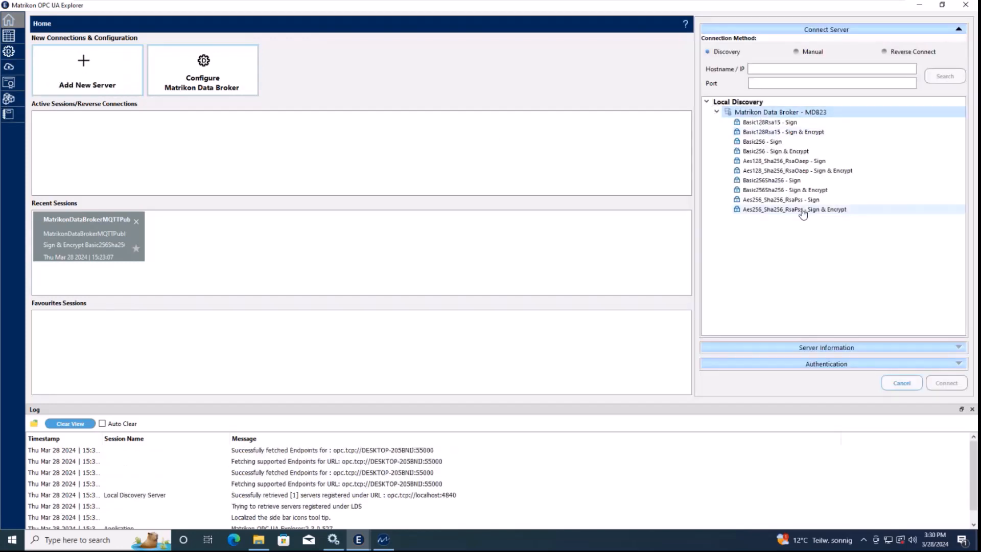
left_click(838, 365)
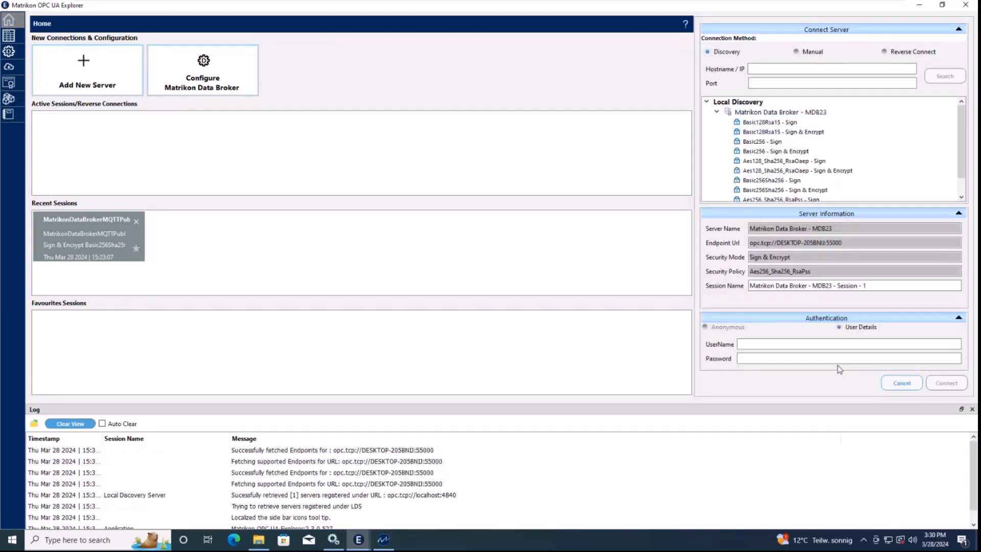
left_click(777, 346)
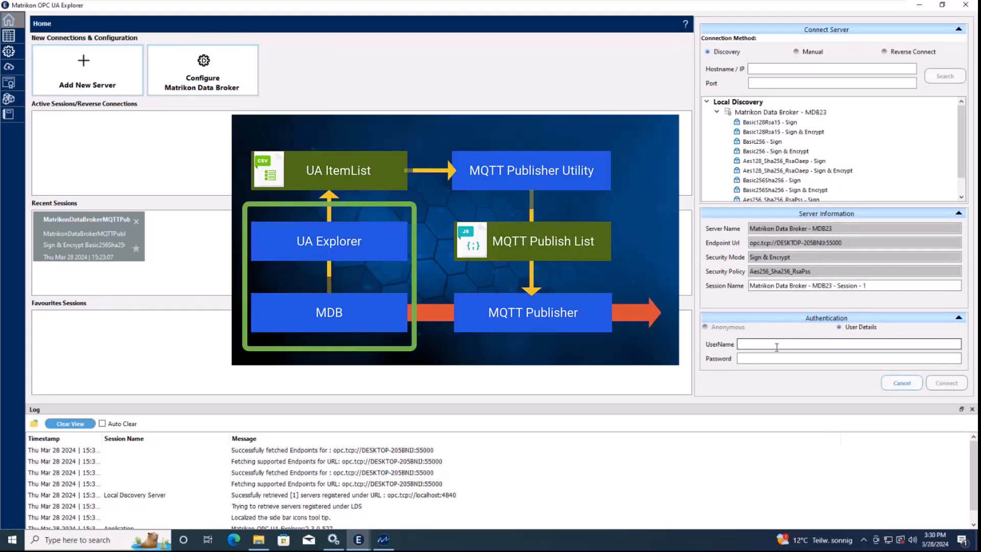
type("Admin")
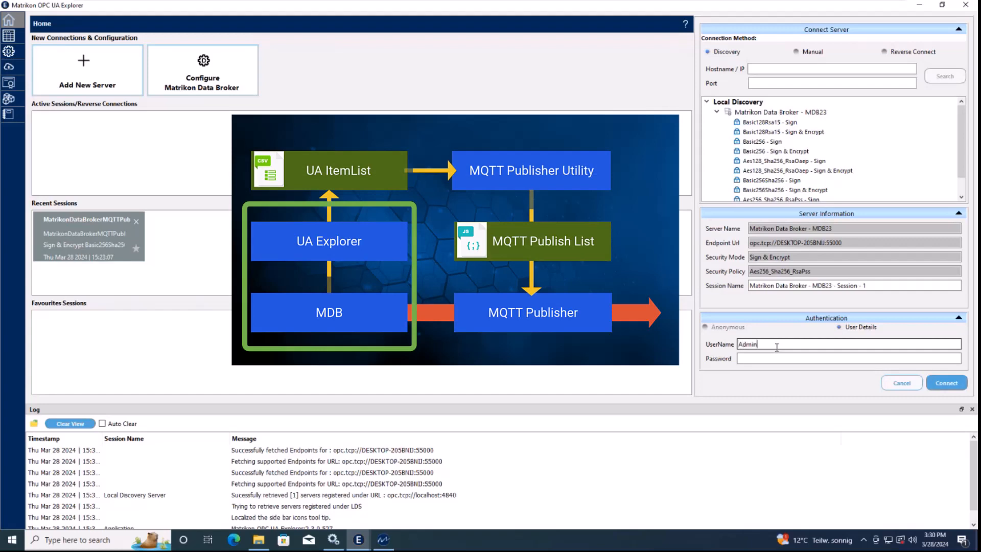
left_click(947, 383)
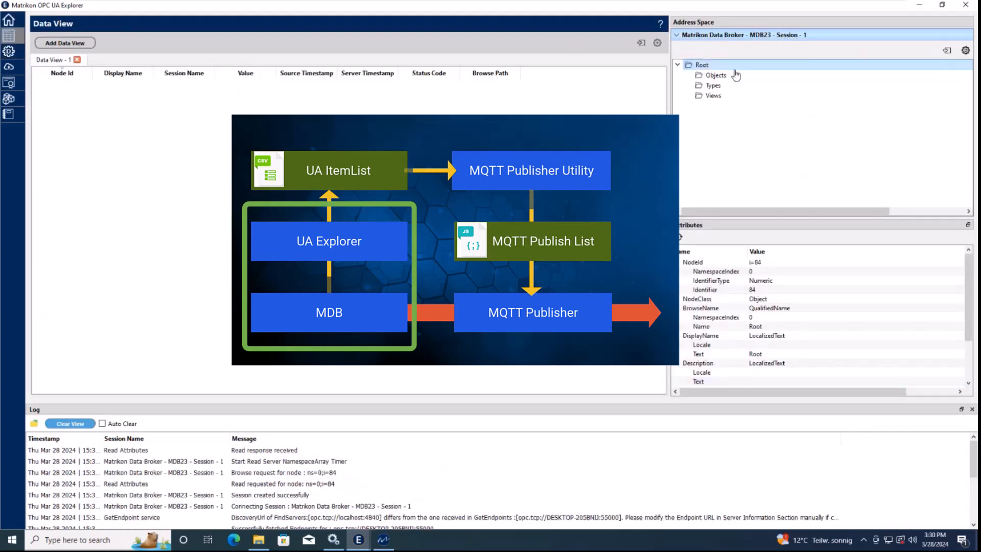
Expand Objects > DispatchConfiguration > DataSources > SimulatedData > Data in the address space
double_click(721, 77)
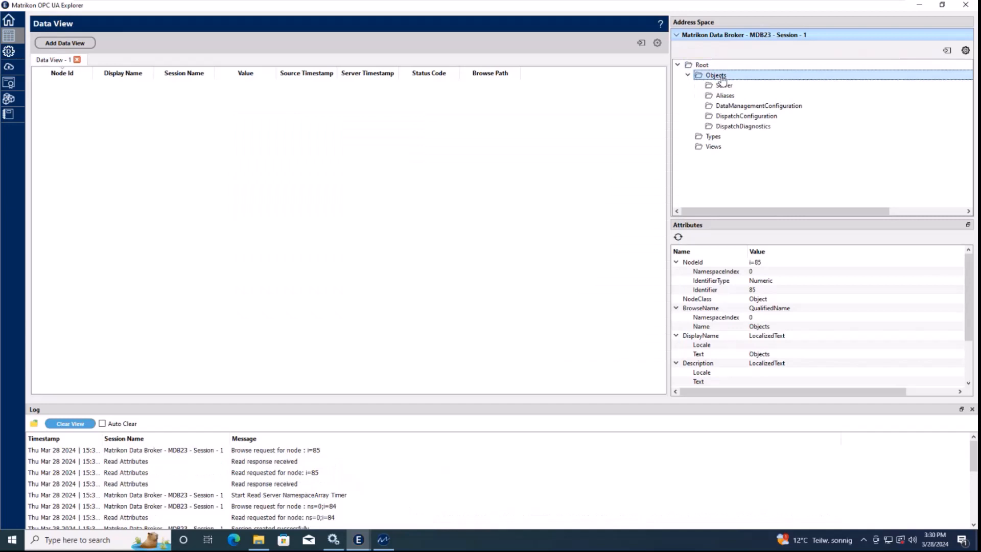
double_click(759, 116)
double_click(759, 127)
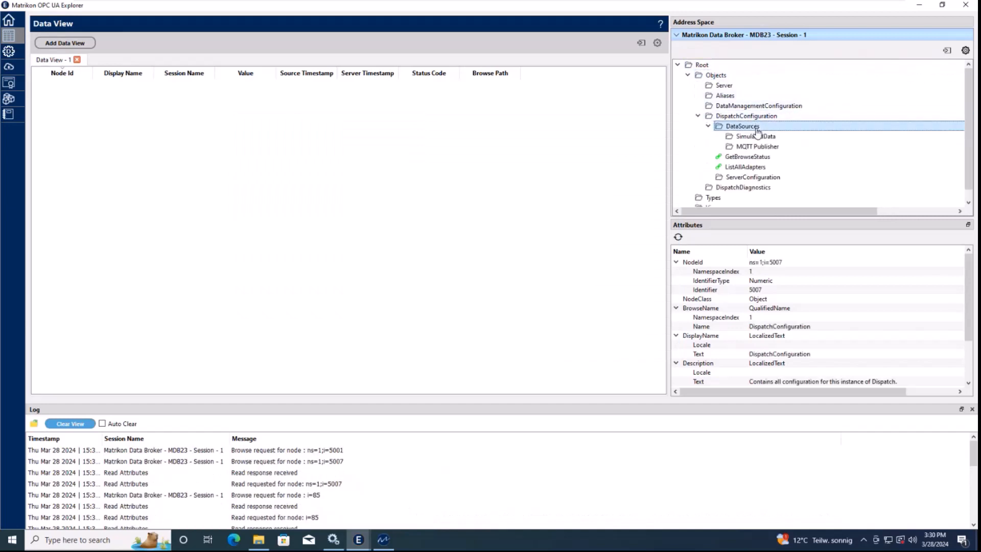
double_click(769, 137)
scroll(771, 144, "down", 4)
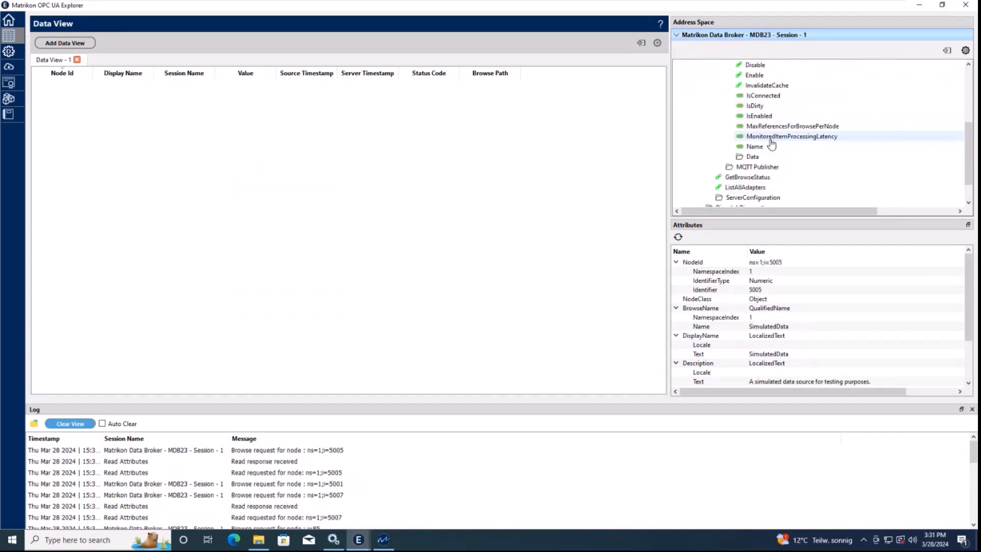
double_click(779, 157)
scroll(779, 160, "down", 1)
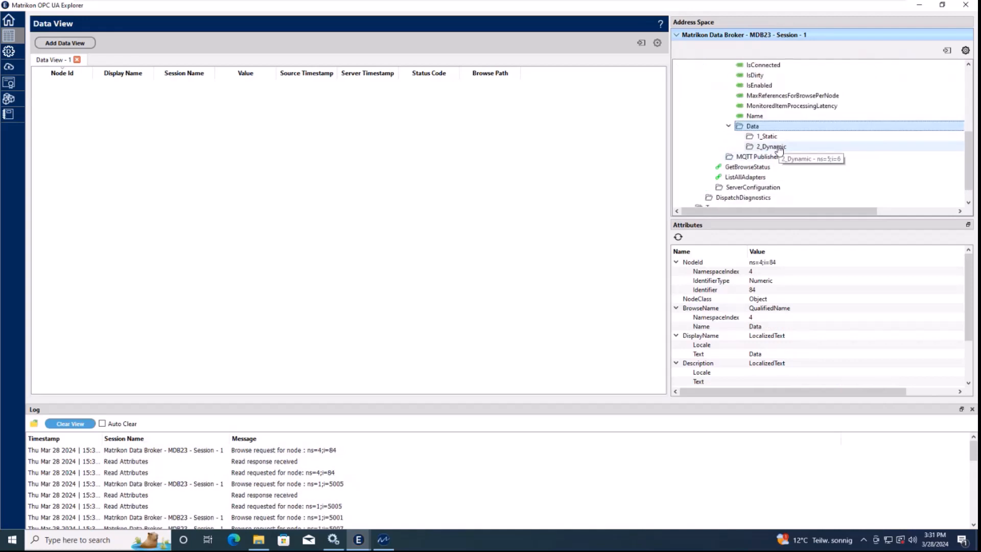
Open 2_Dynamic > All Profiles > Scalar and drag Int32 through String into the Data View
double_click(778, 147)
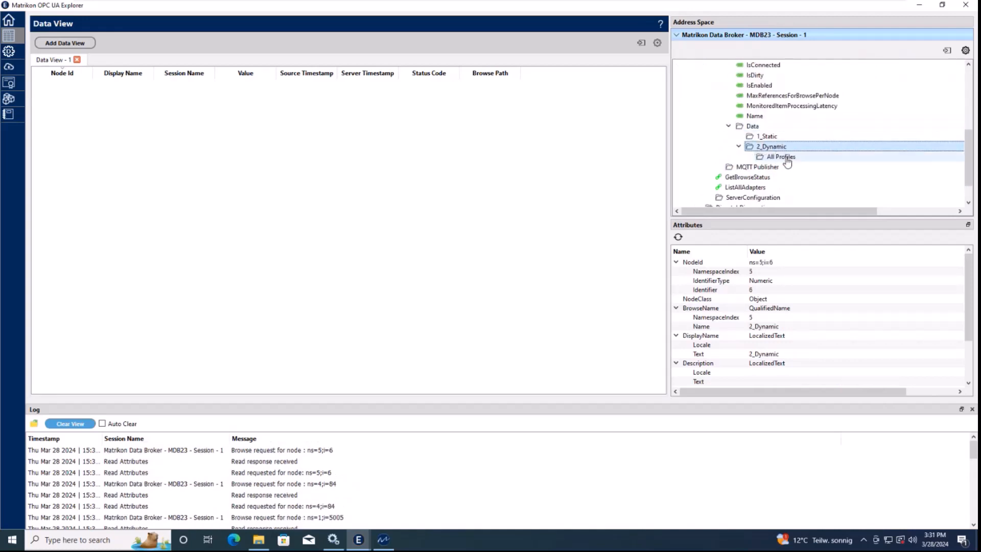
double_click(787, 158)
scroll(795, 160, "down", 2)
left_click(787, 117)
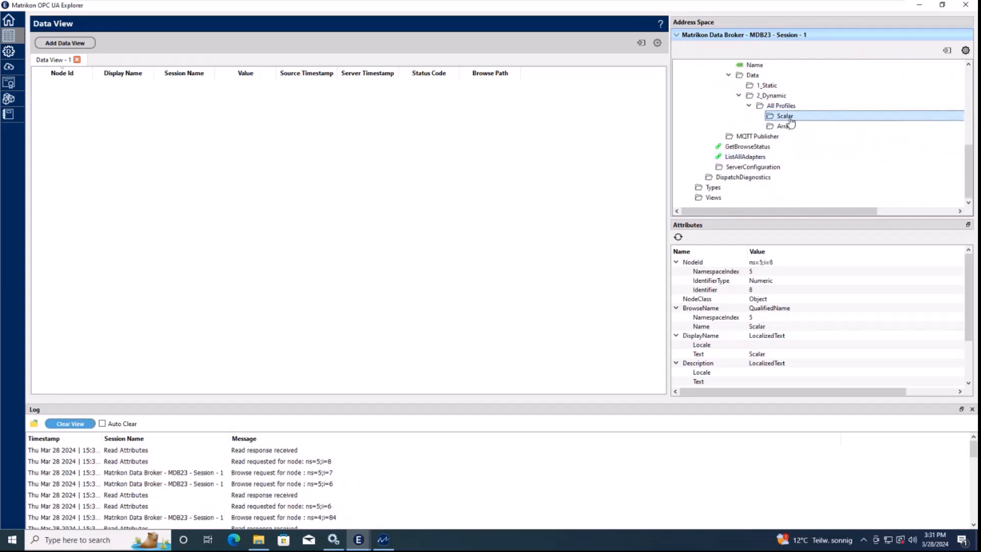
double_click(790, 118)
scroll(805, 112, "down", 3)
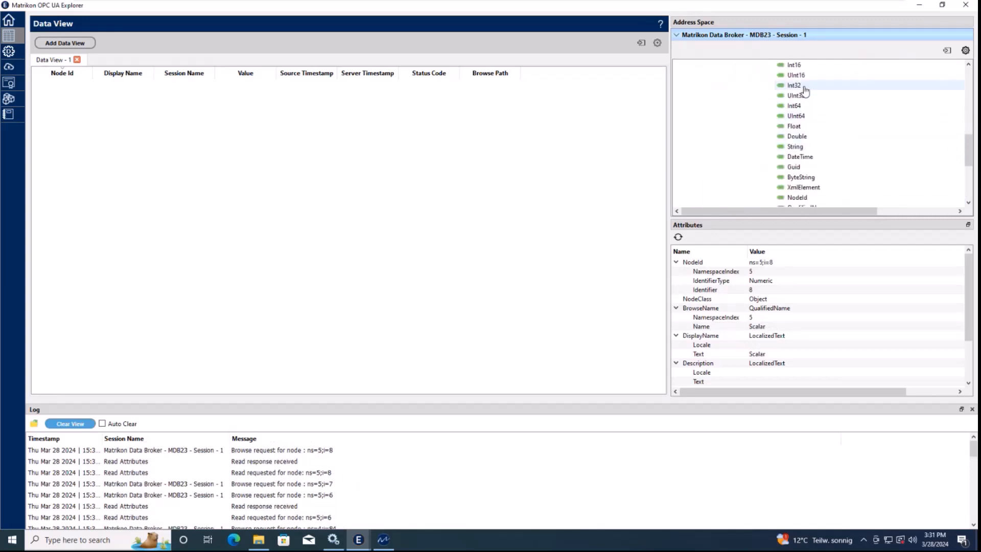
left_click(795, 85)
key("shift+Down")
key("shift+Down")
key("shift+Down")
key("shift+Down")
key("shift+Down")
key("shift+Down")
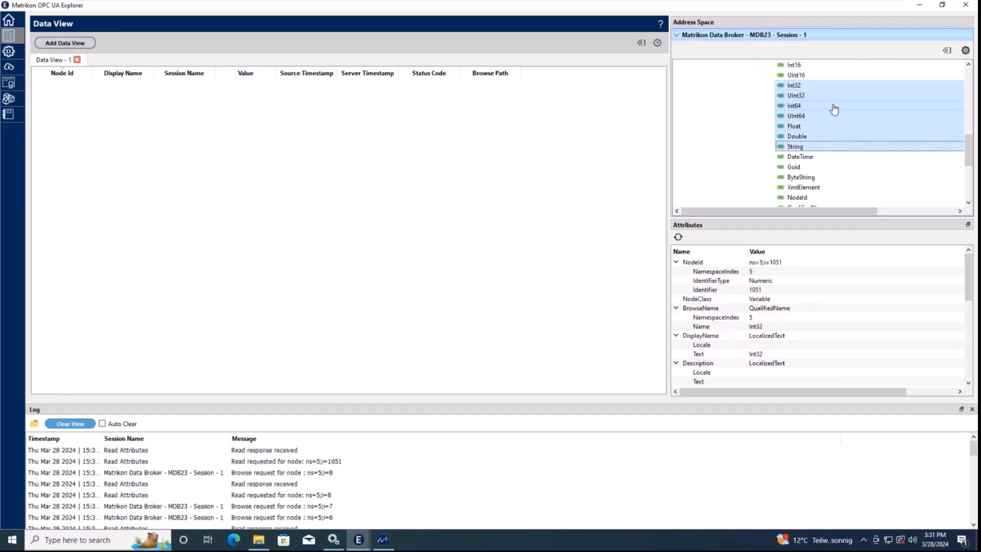
left_click_drag(831, 107, 316, 192)
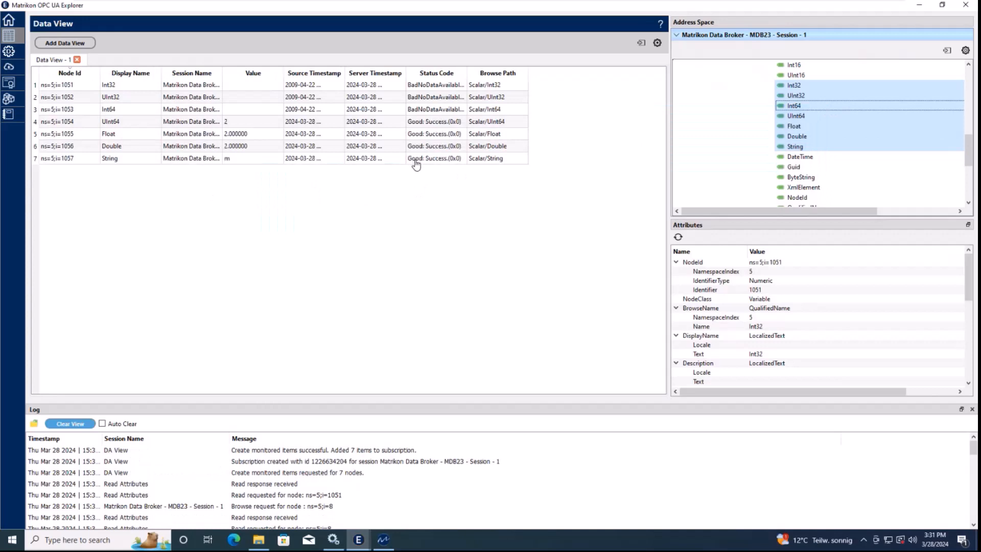
Export the monitored items to the Desktop as tags.csv
left_click(642, 44)
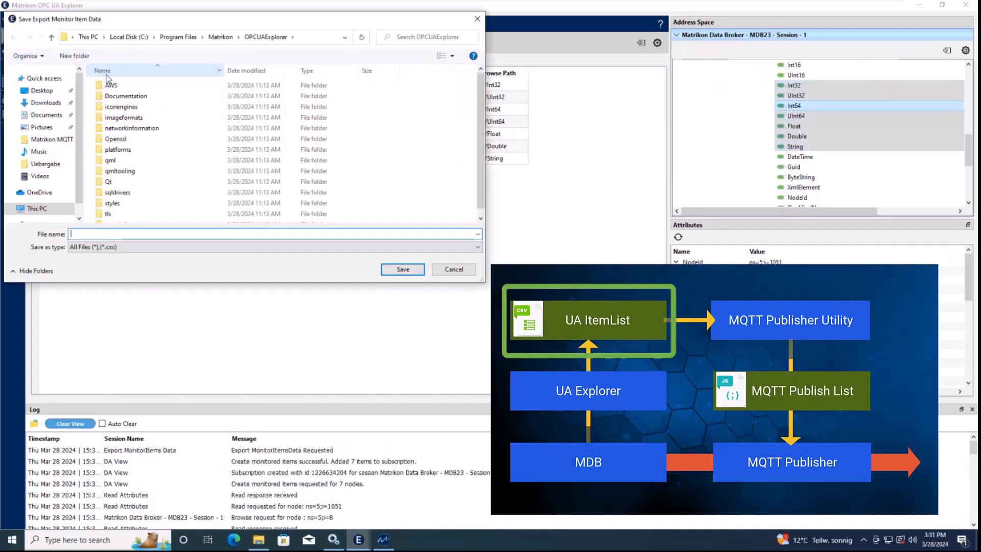
left_click(42, 91)
left_click(80, 233)
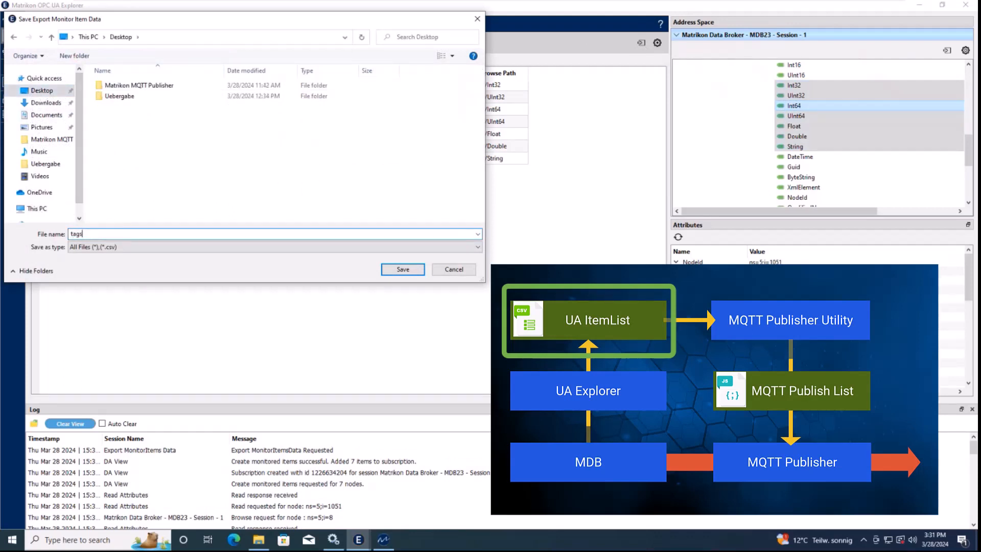
type("tags")
left_click(403, 269)
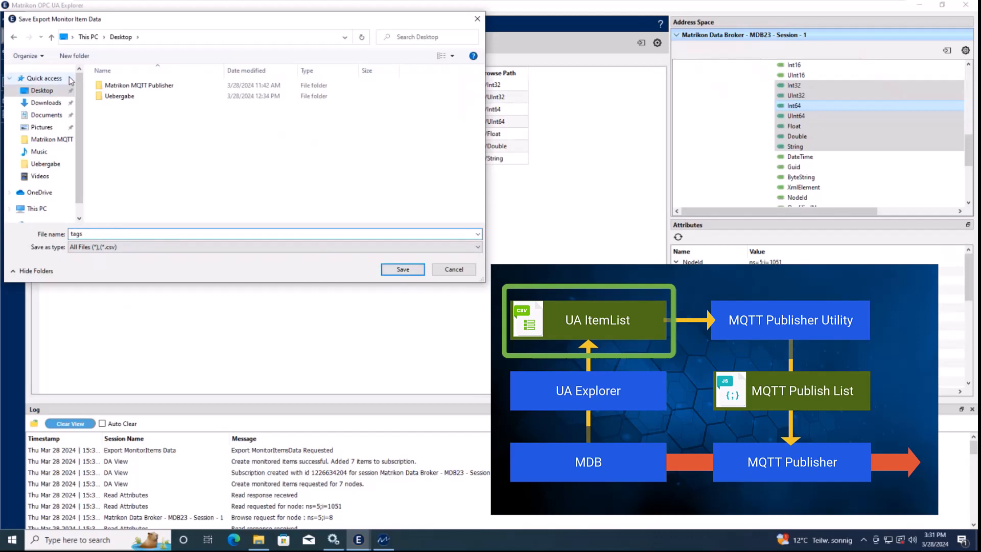
left_click(406, 272)
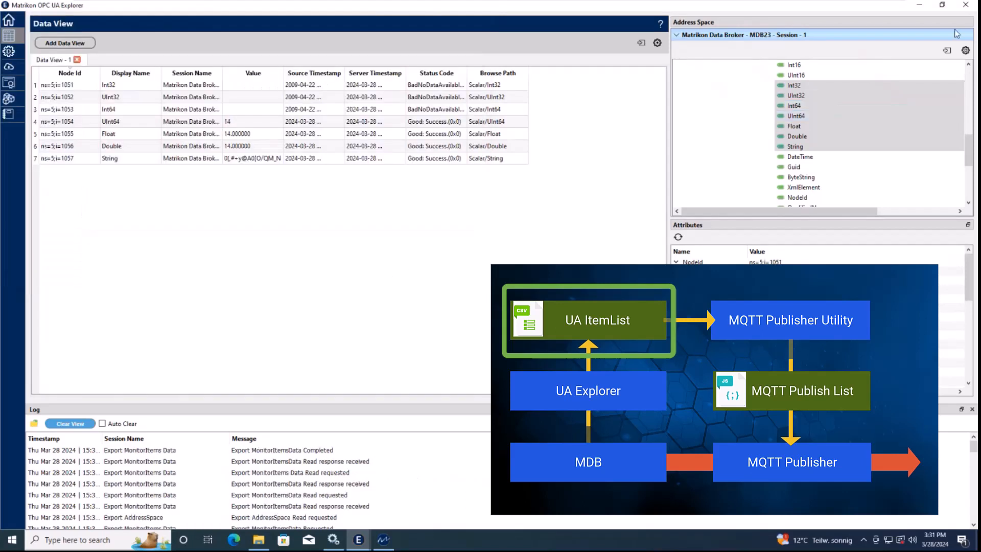
Minimize the explorer, arrange tags.csv on the desktop, and restore OPC UA Explorer
left_click(921, 6)
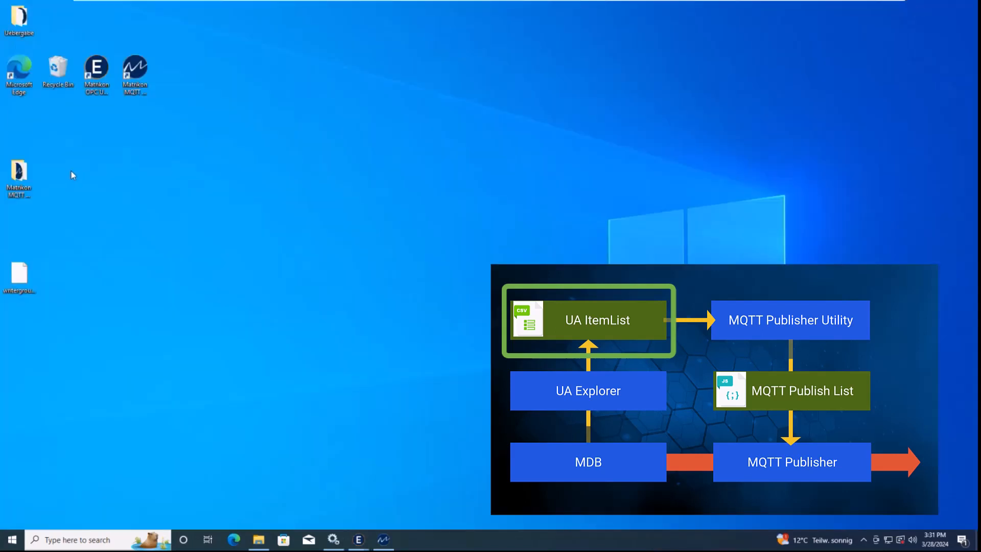
left_click_drag(22, 124, 66, 200)
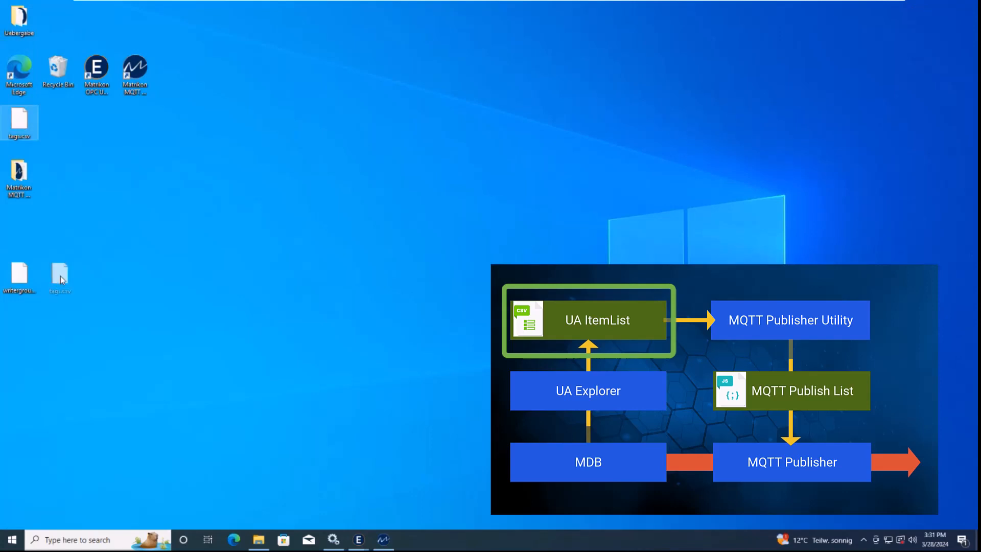
left_click_drag(60, 276, 60, 277)
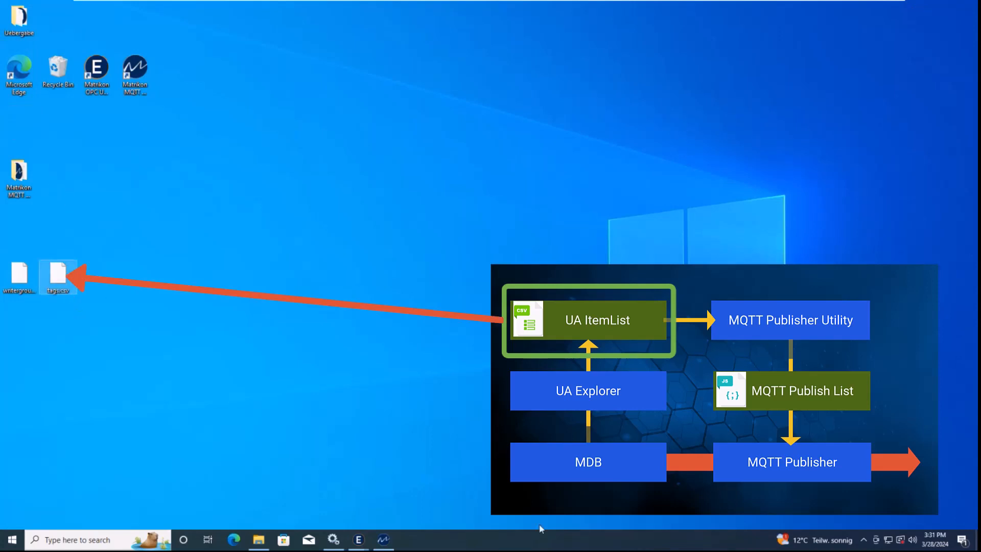
mouse_move(359, 543)
left_click(400, 508)
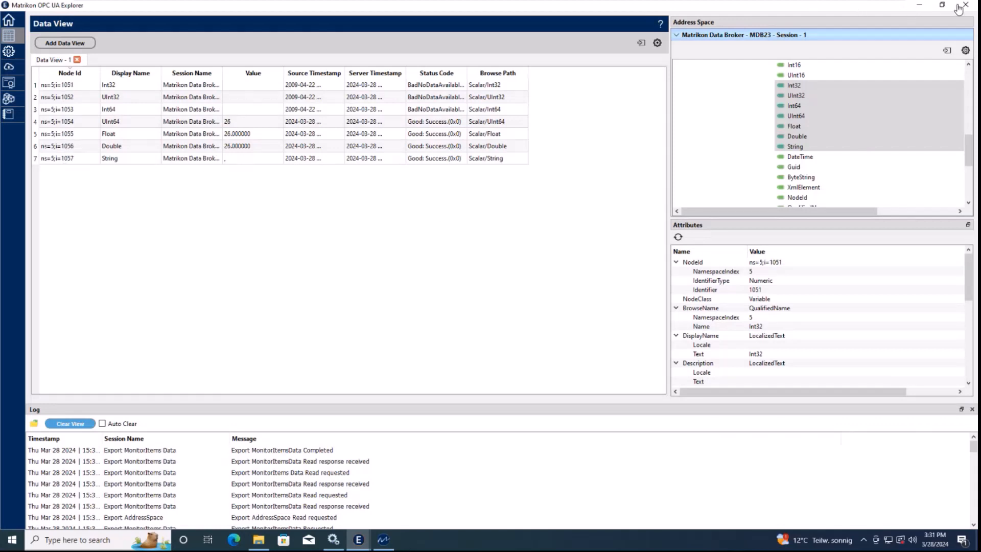
Bring up the MQTT Publisher Utility and load Desktop\tags.csv as the CSV item list
left_click(918, 8)
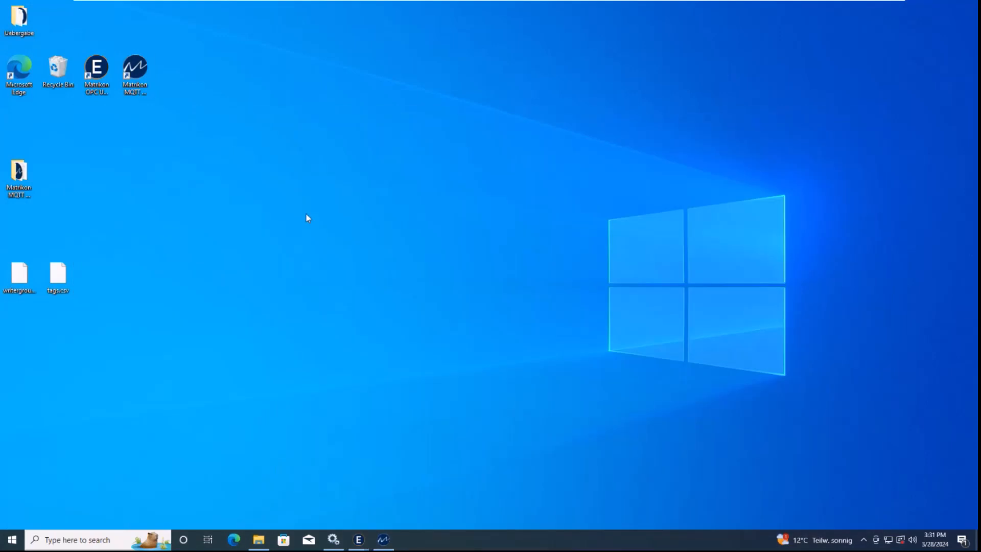
left_click(395, 545)
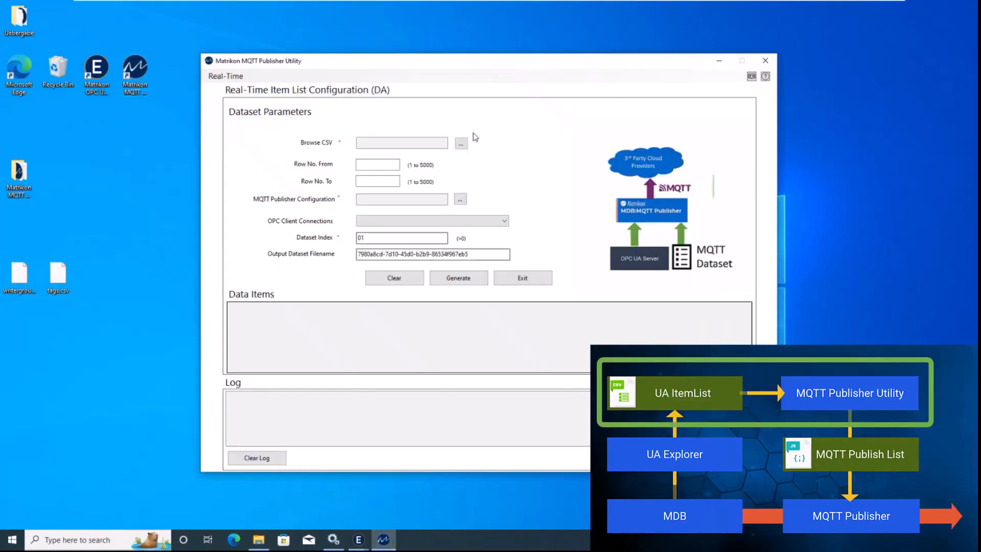
left_click(460, 143)
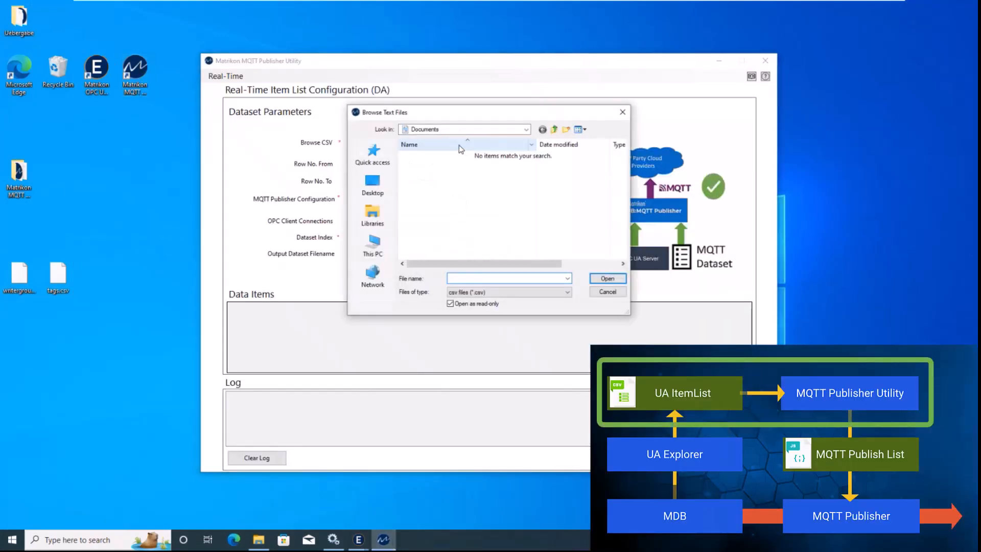
left_click(382, 194)
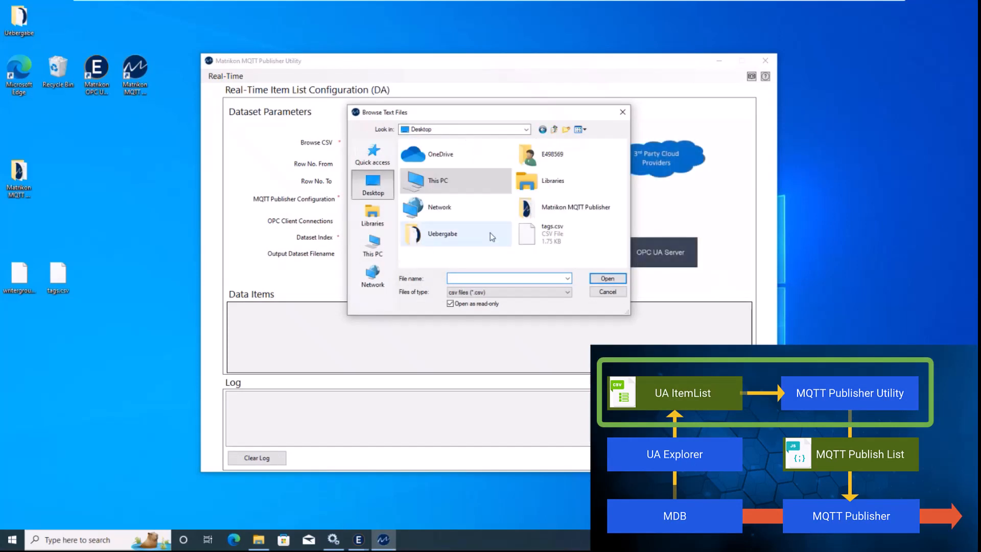
left_click(549, 231)
left_click(604, 277)
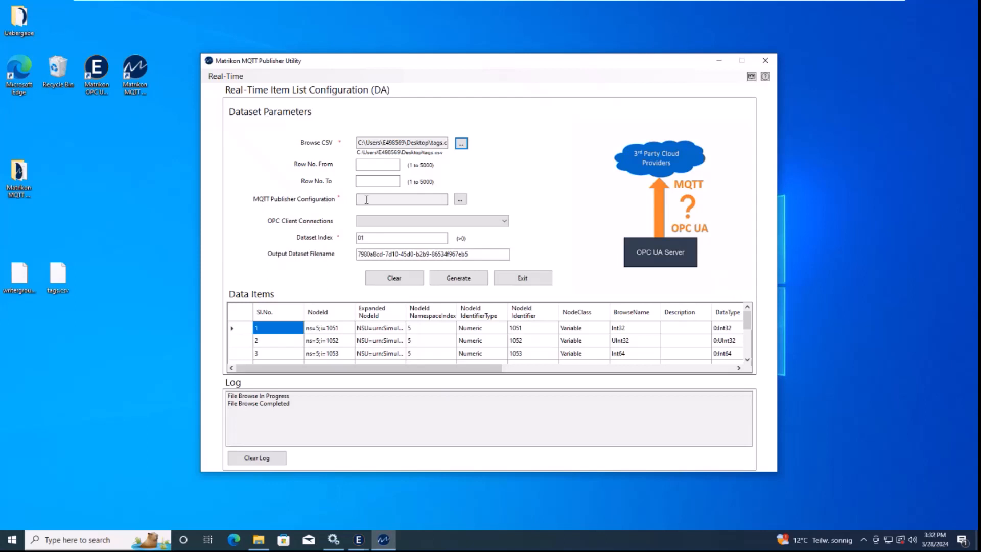
Set the MQTT Publisher Configuration folder to C:\ProgramData\Matrikon\MDB-MQTTPublisher\Config
left_click(461, 200)
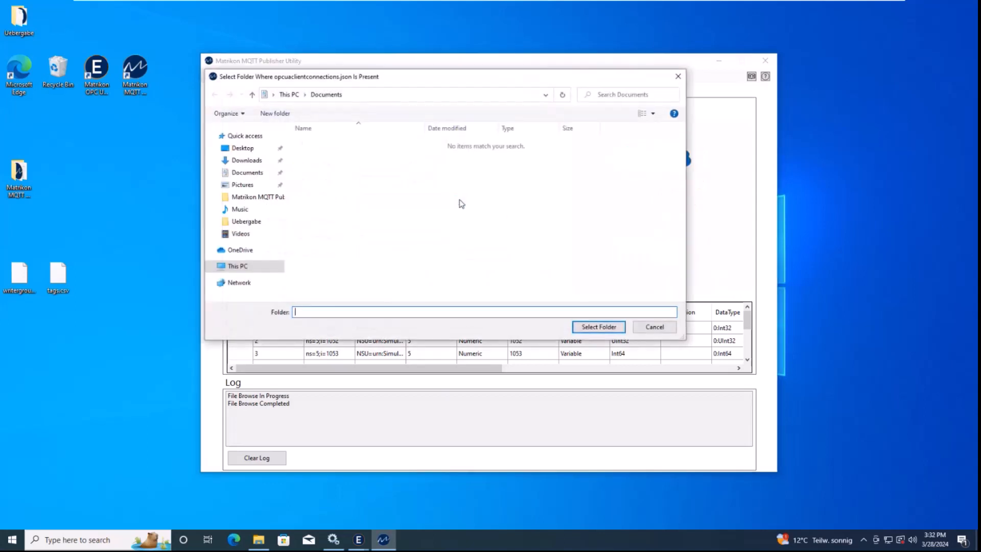
left_click(289, 95)
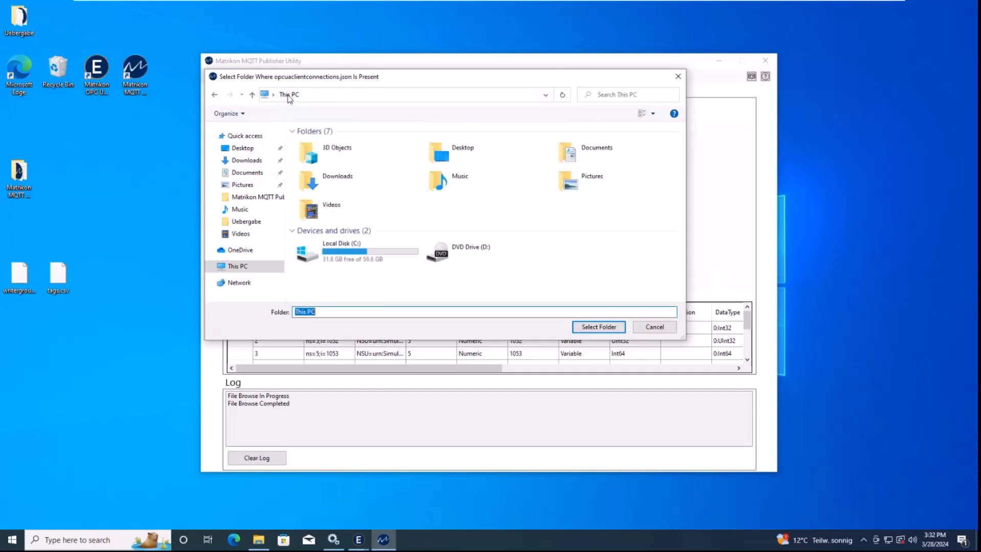
double_click(340, 252)
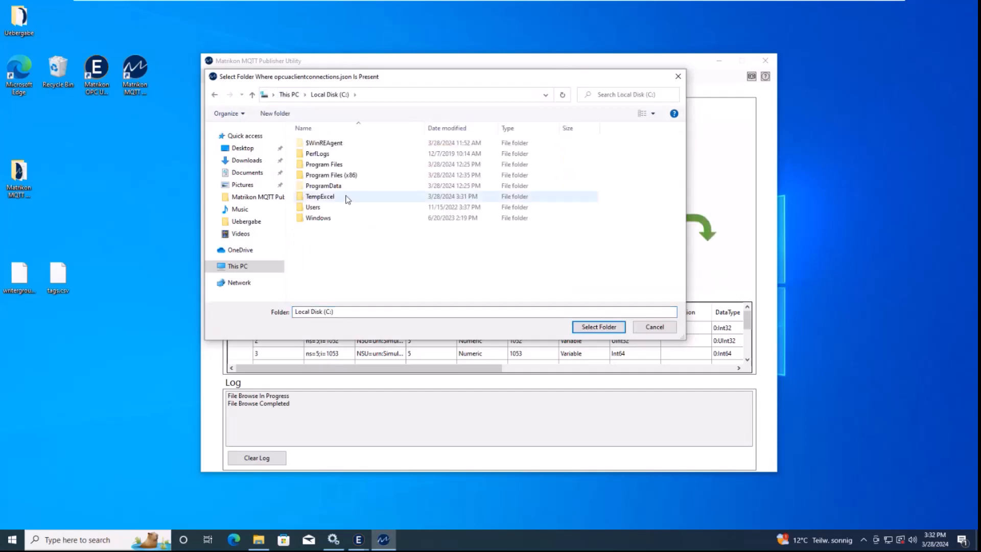
double_click(326, 187)
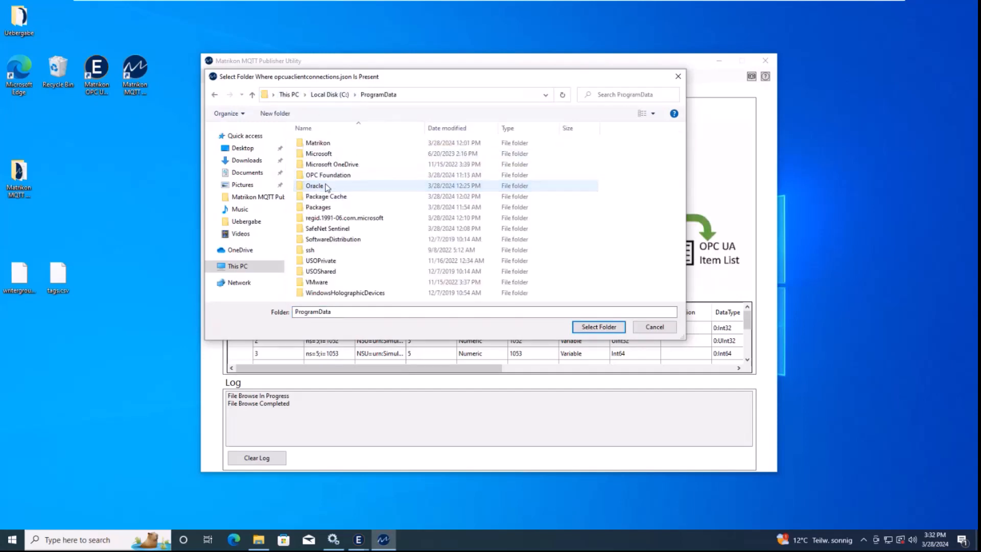
double_click(323, 144)
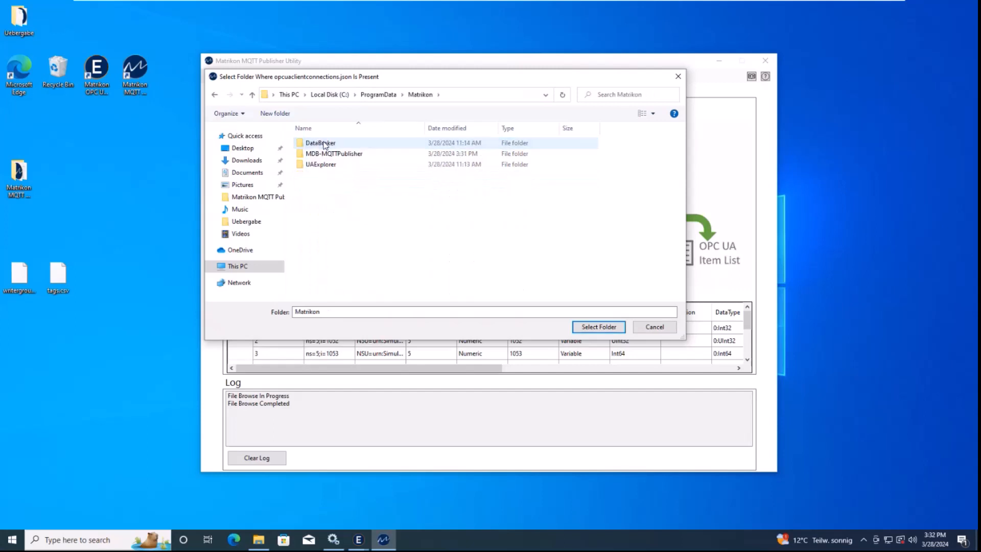
double_click(326, 155)
left_click(323, 156)
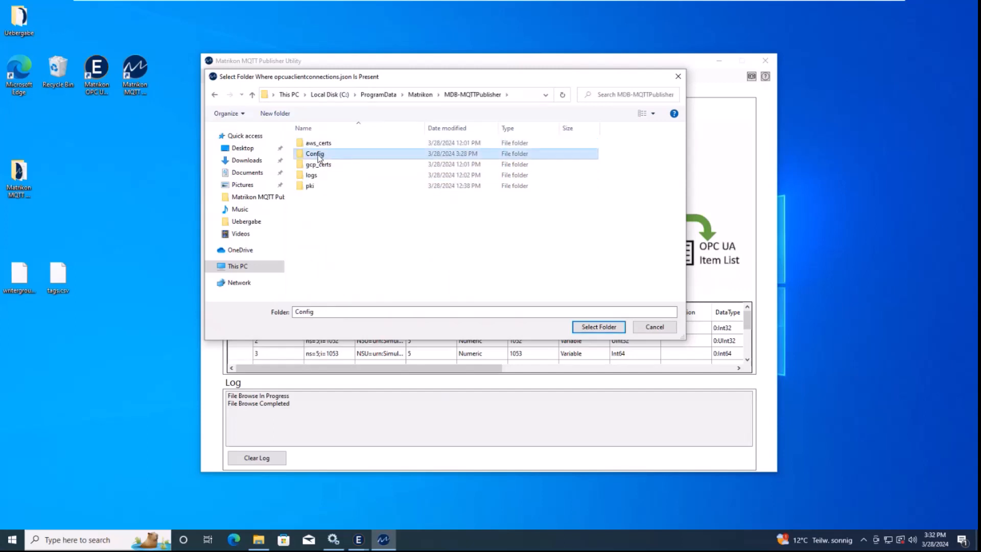
double_click(324, 156)
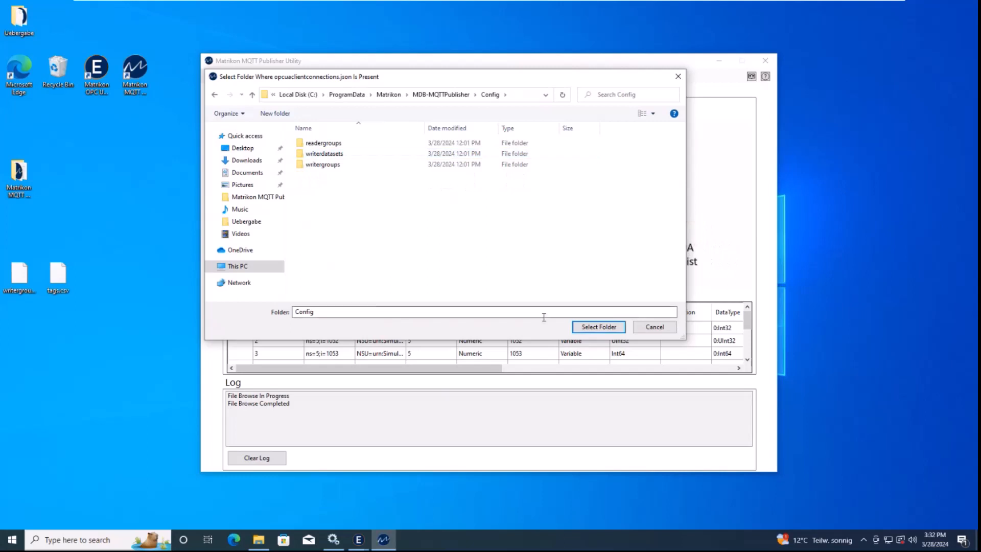
left_click(599, 328)
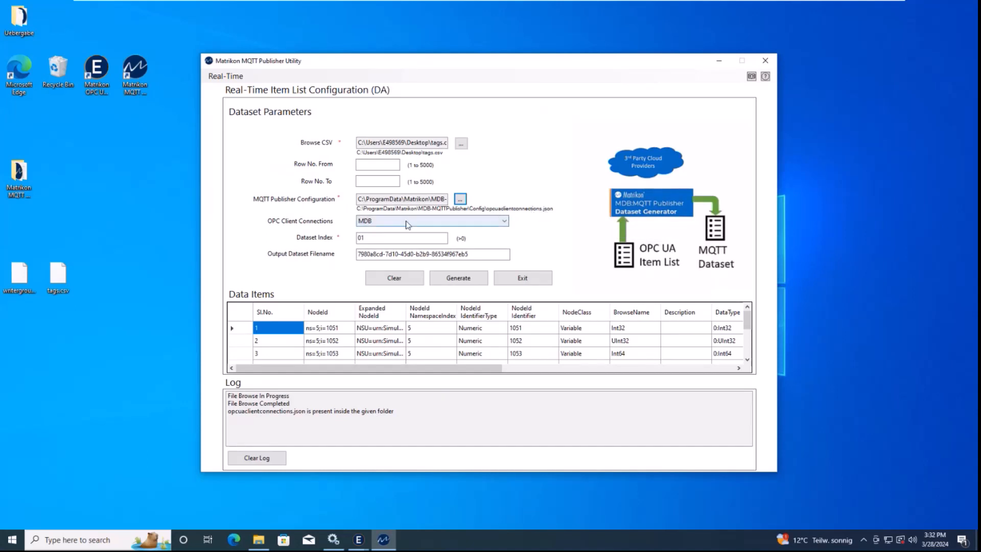
Keep MDB as the OPC client connection, use dataset index 01, and start Generate
left_click(386, 222)
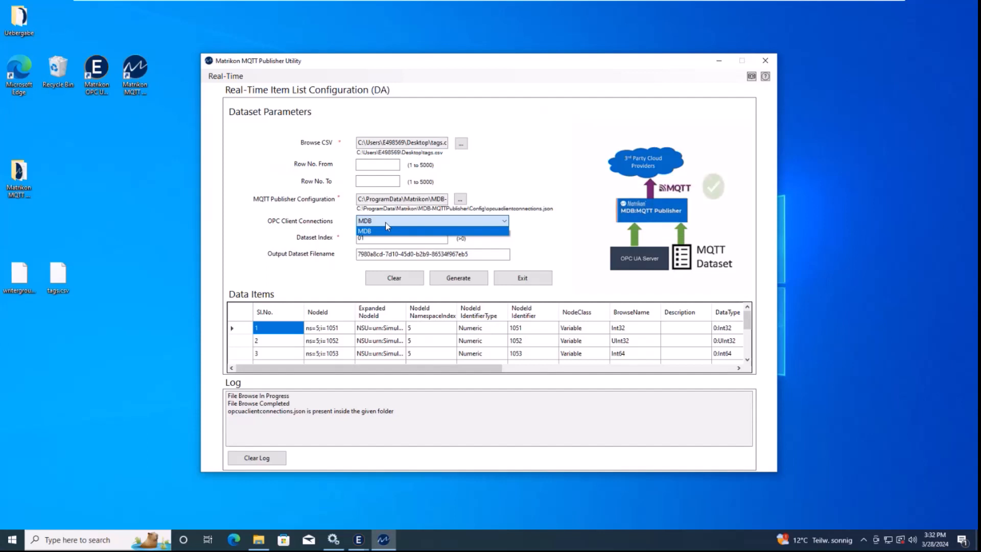
left_click(368, 231)
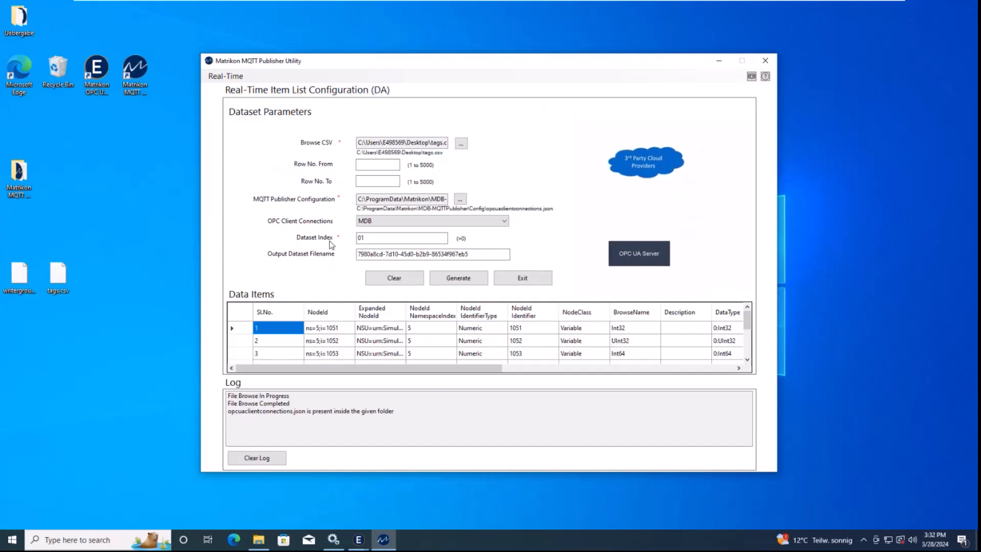
double_click(360, 238)
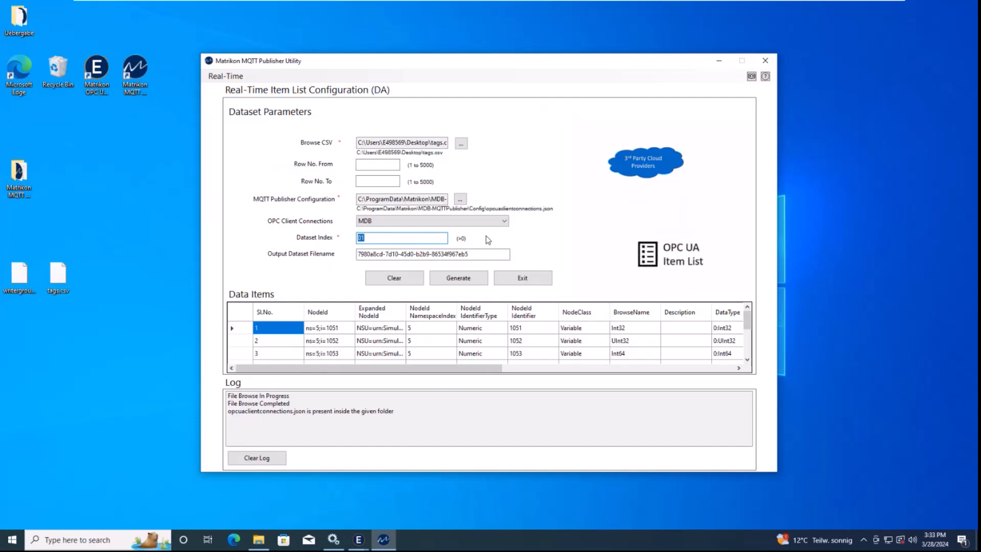
left_click(471, 253)
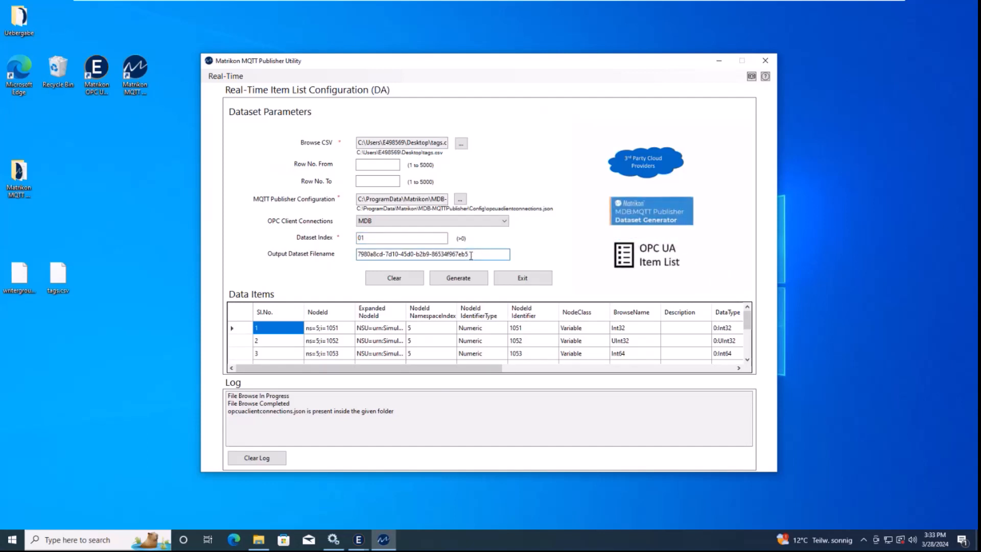
left_click(463, 282)
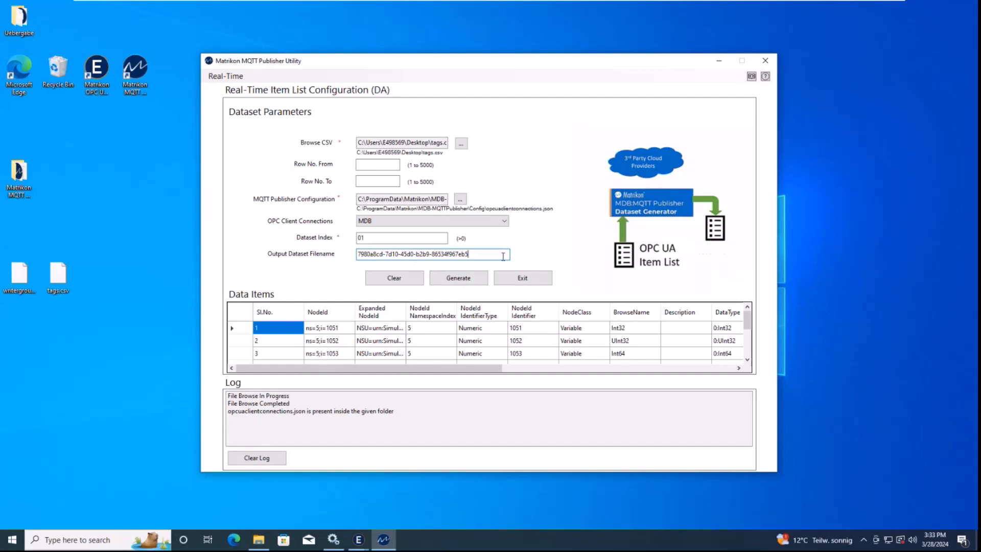
Save the generated dataset JSON to the Desktop and place its icon beside tags.csv
left_click(463, 281)
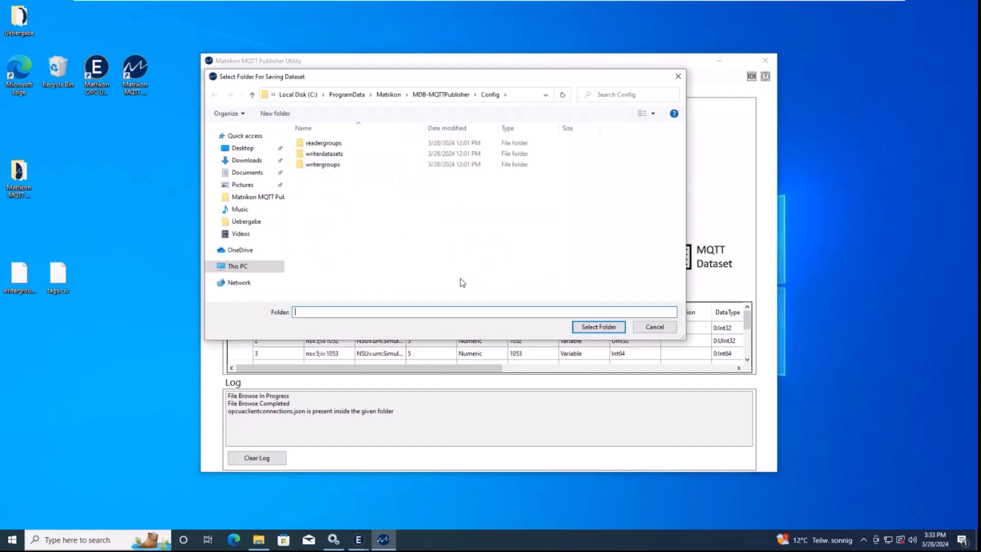
left_click(242, 148)
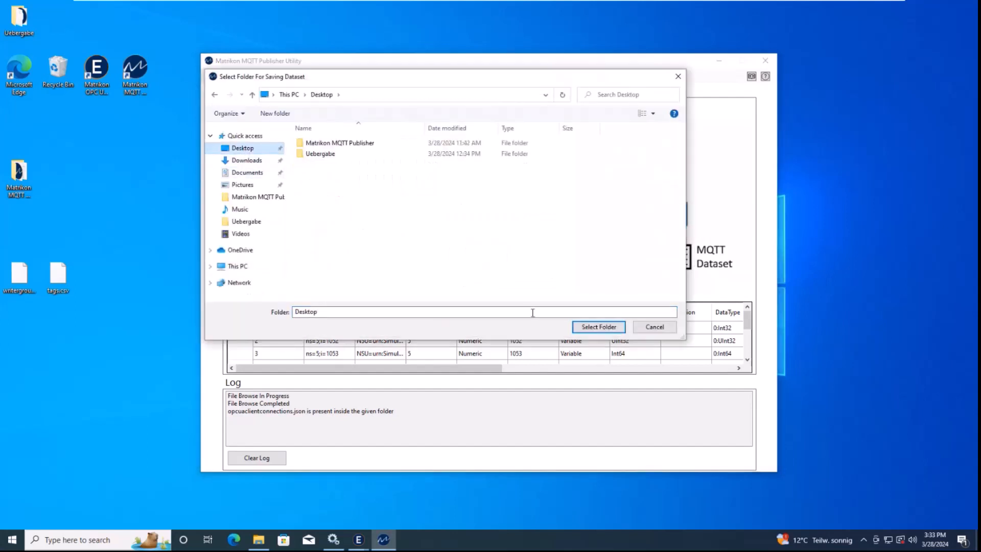
left_click(599, 327)
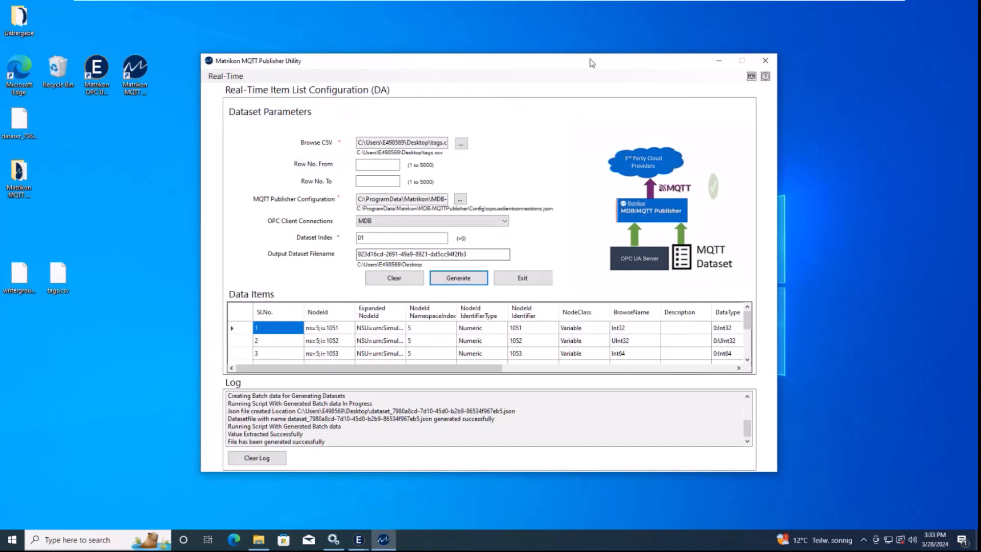
left_click_drag(11, 120, 97, 272)
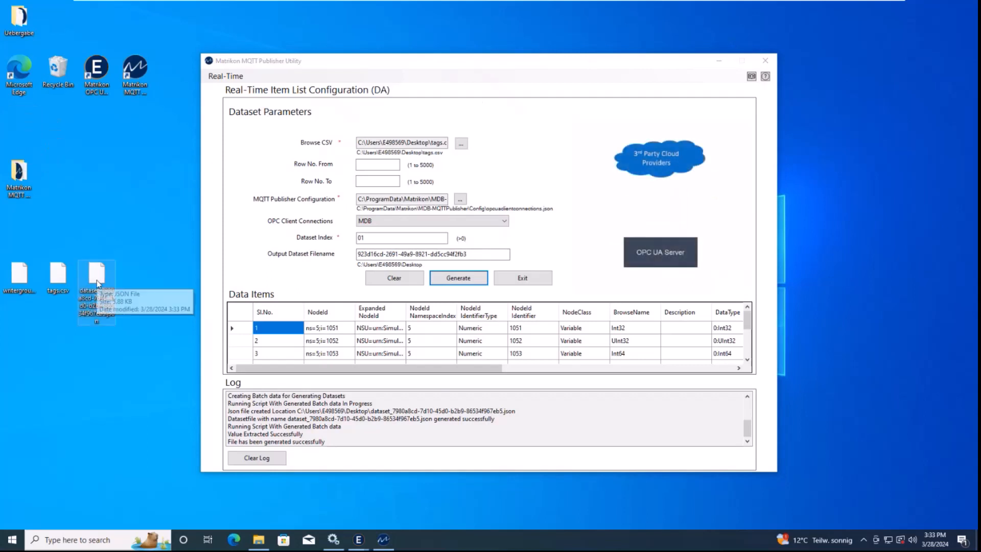
Minimize the MQTT Publisher Utility and bring back the MQTT Publisher Configuration window
left_click(719, 61)
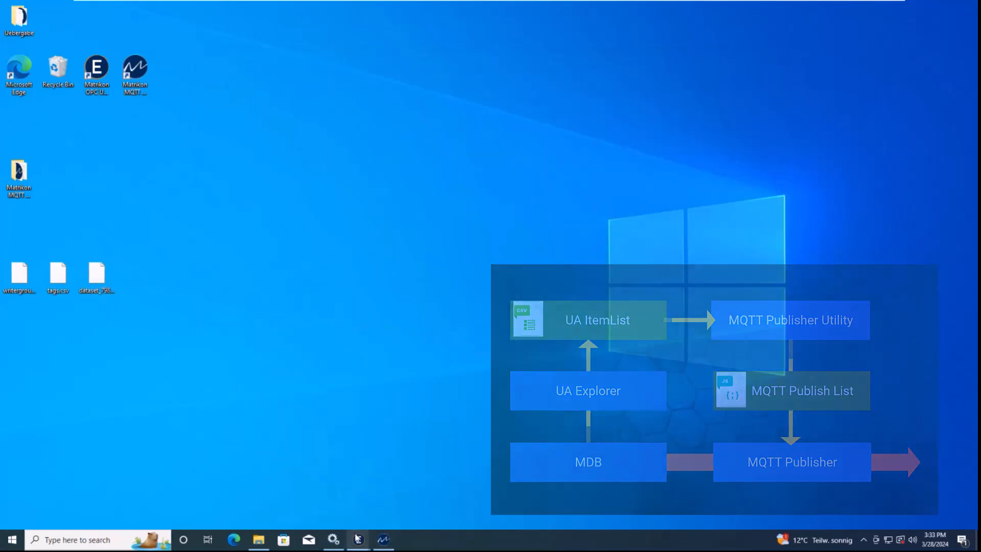
mouse_move(357, 541)
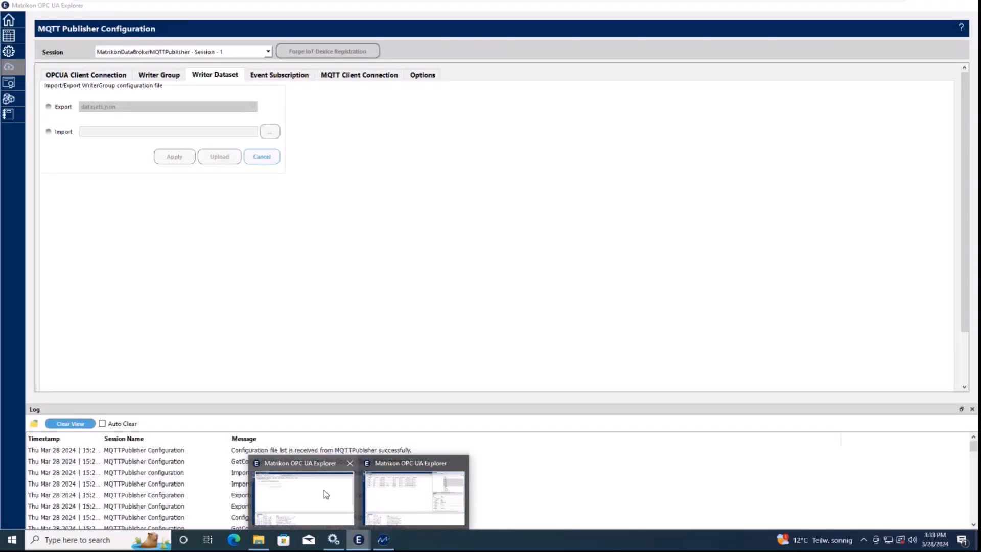
left_click(324, 493)
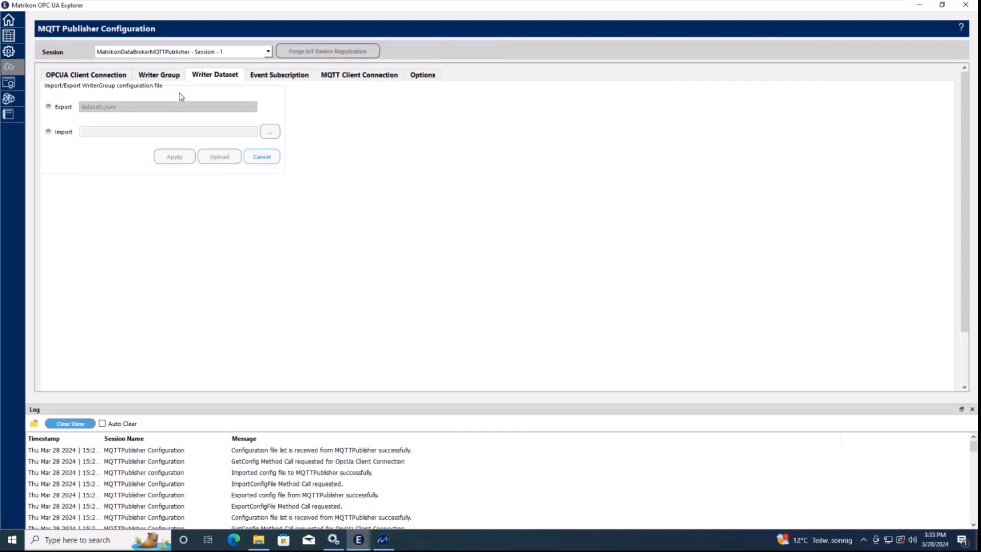
Import the generated dataset JSON file into Writer Dataset and upload it to the publisher
left_click(56, 134)
left_click(269, 131)
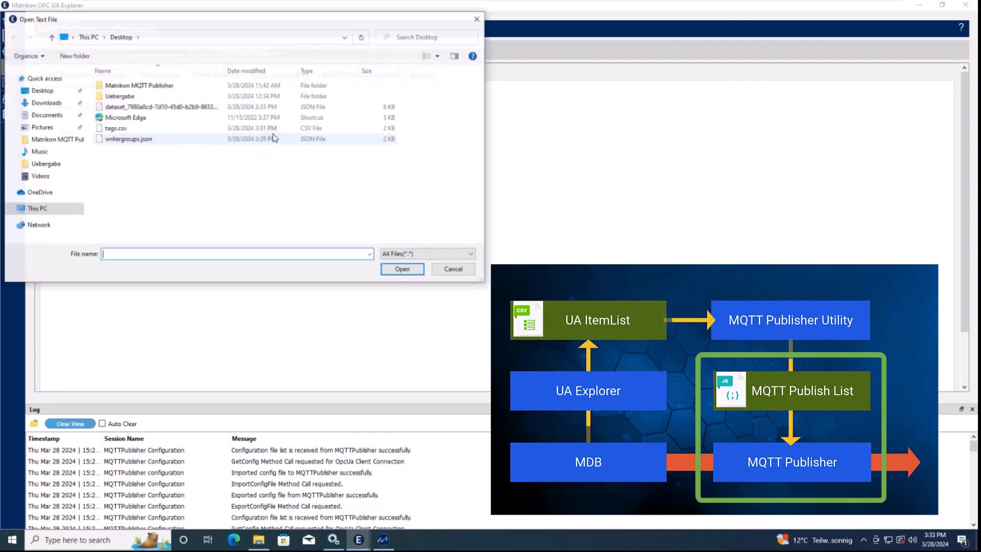
left_click(160, 108)
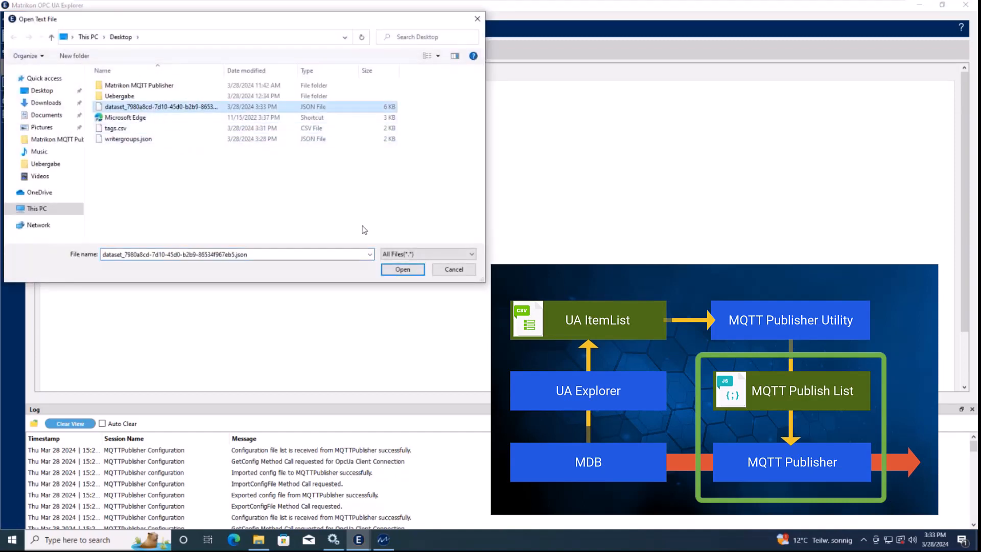
left_click(404, 268)
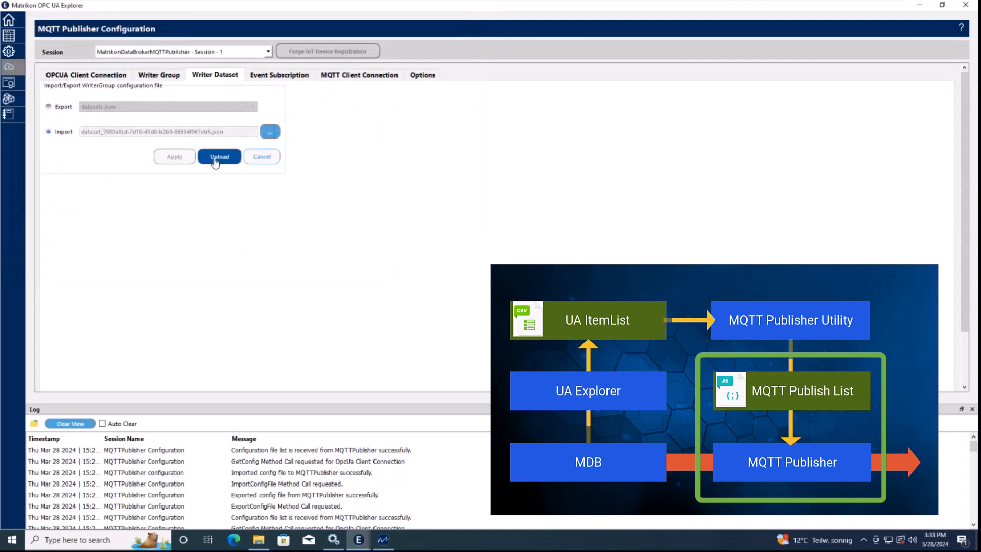
left_click(215, 160)
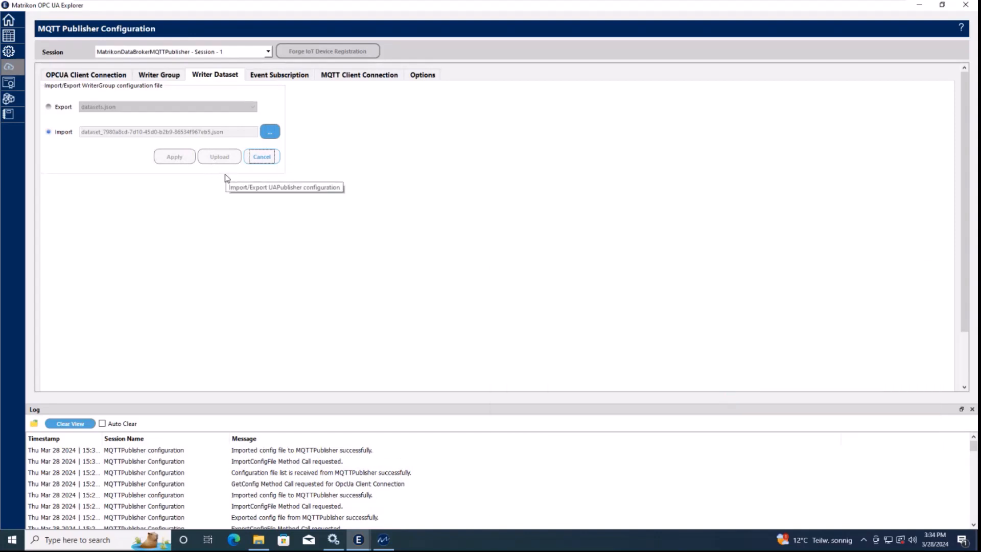
left_click(270, 80)
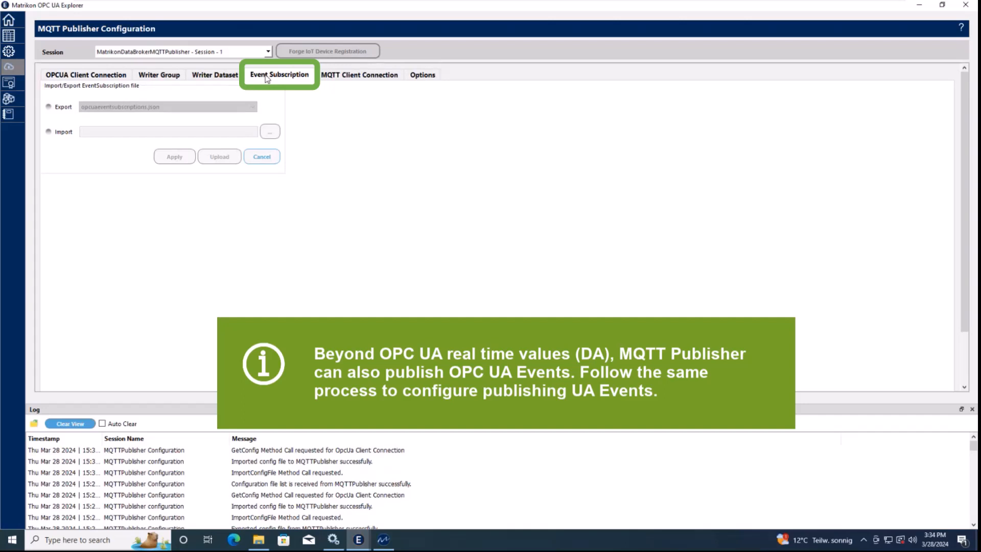
Move from the Writer Dataset and Event Subscription settings to the MQTT Client Connection table
left_click(218, 77)
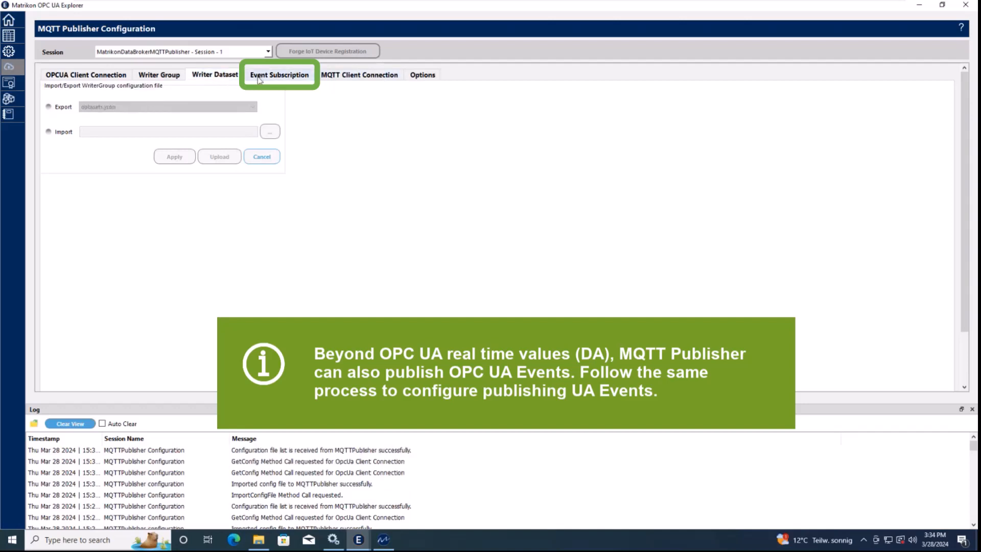
left_click(296, 78)
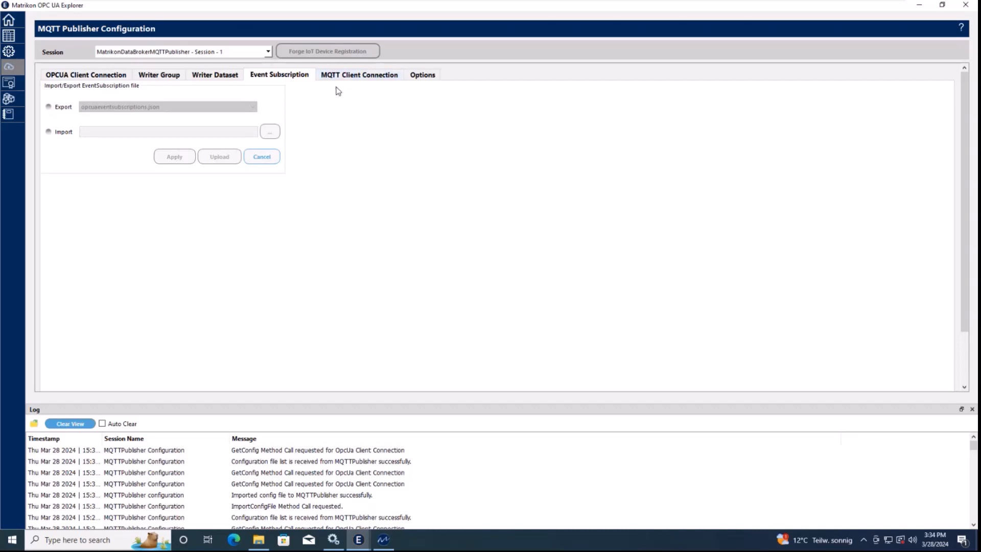
left_click(352, 78)
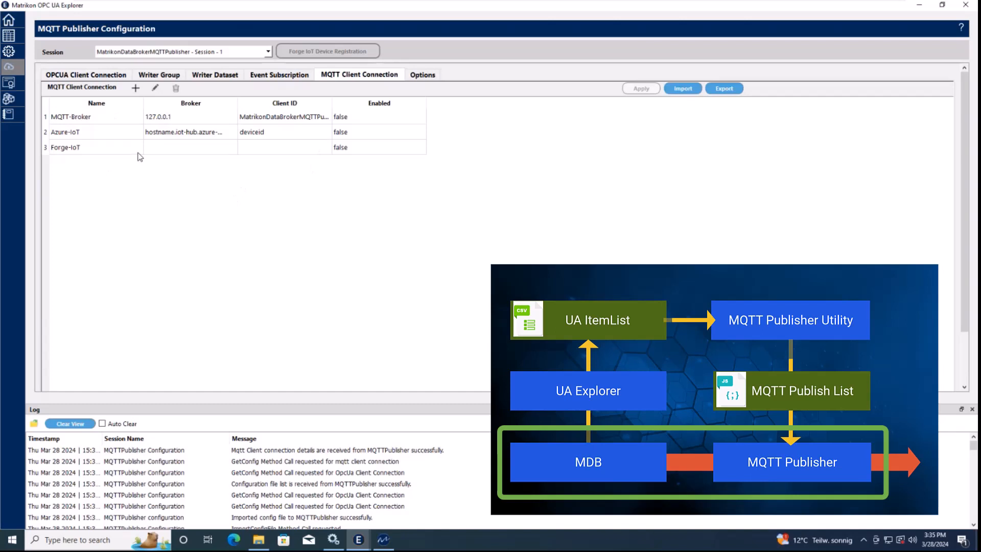
Add a new client connection with connection type MQTT Broker, after briefly trying AWS IoT Core
left_click(136, 89)
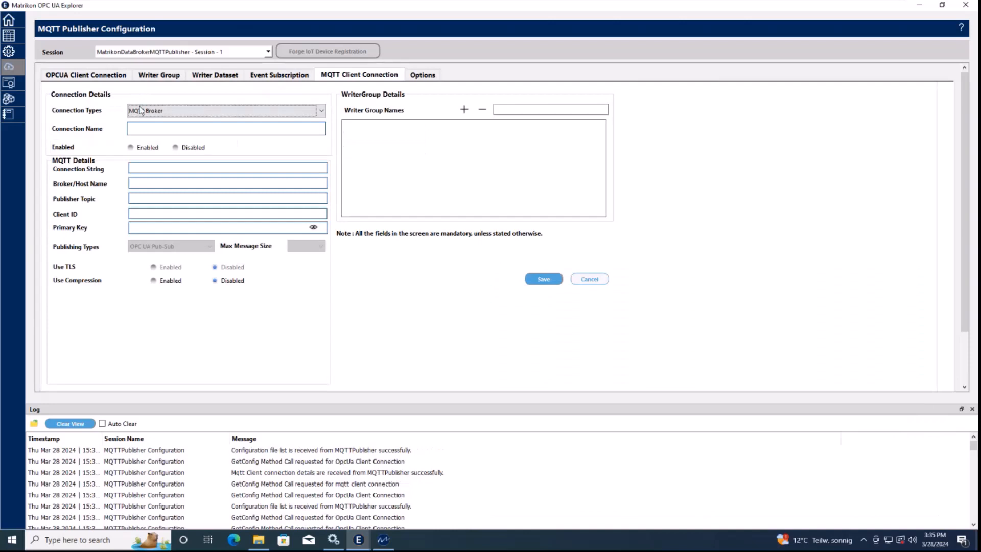
left_click(153, 111)
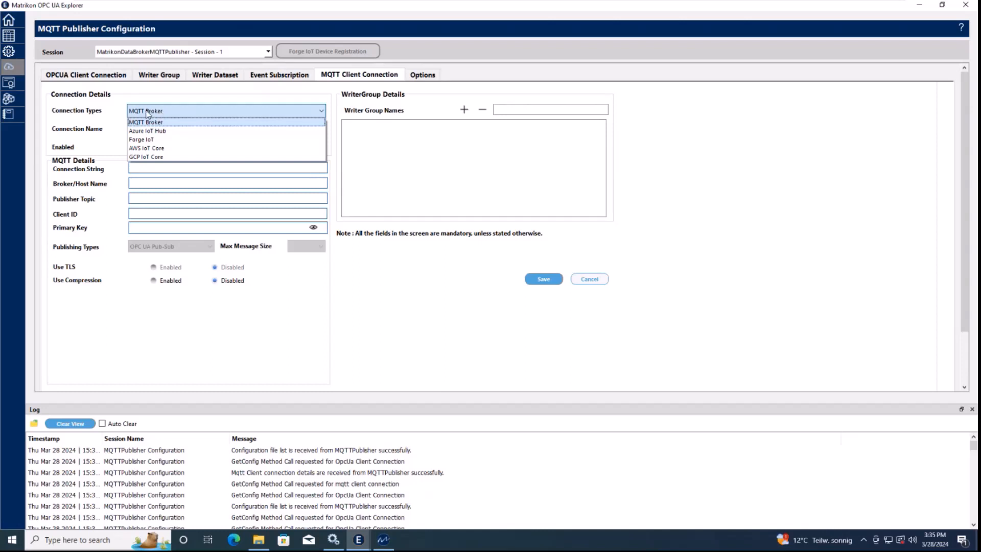
left_click(157, 149)
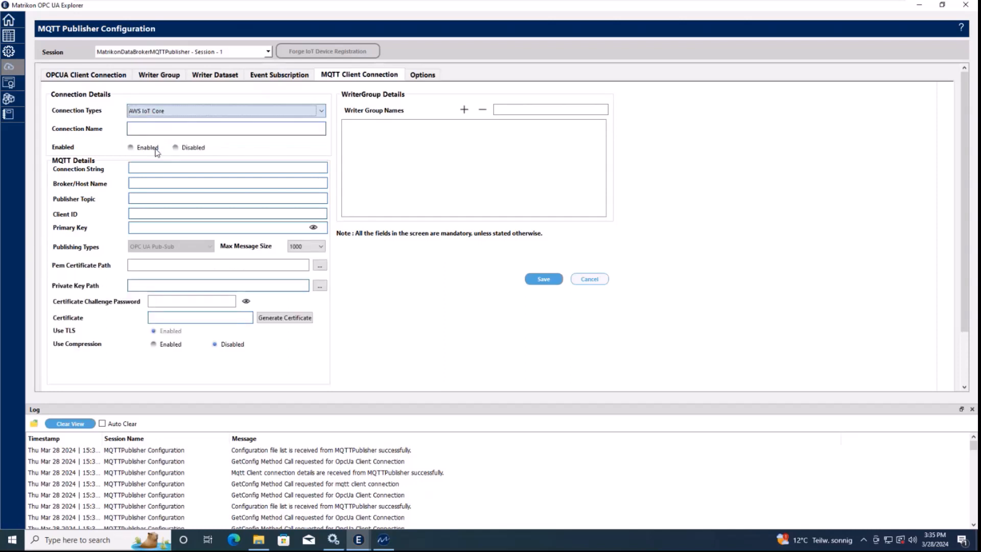
left_click(157, 116)
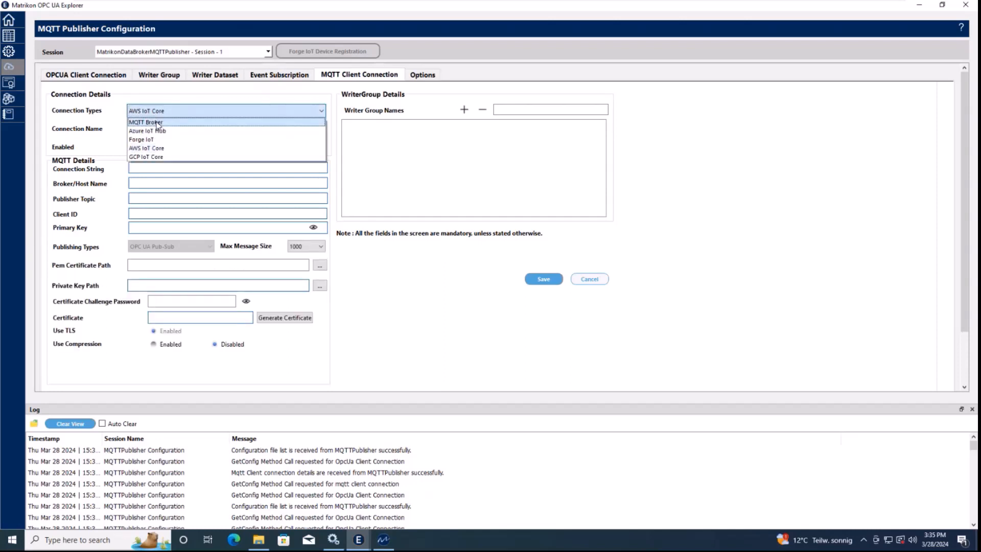
left_click(158, 123)
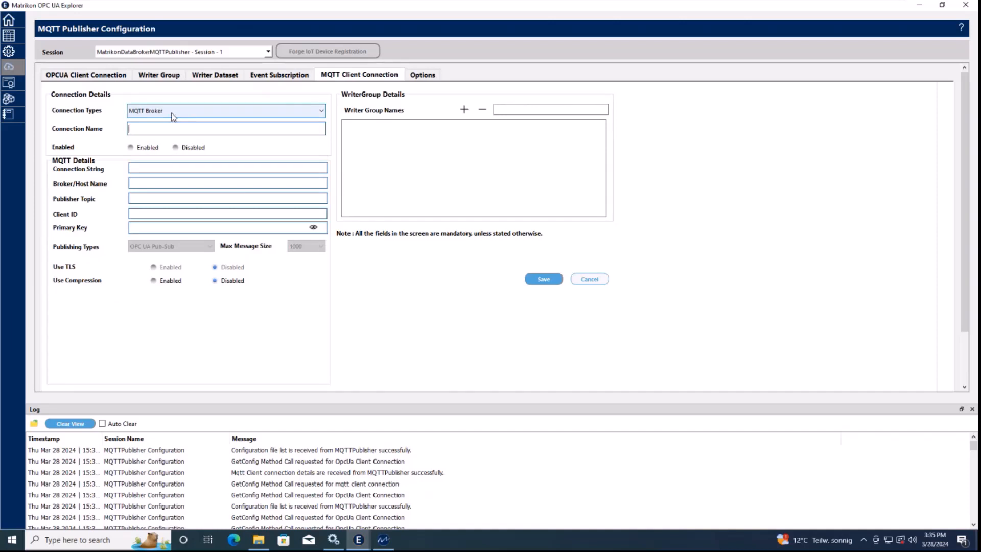
Name the connection MyDemo, enable it, and set the broker host to 127.0.0.1
left_click(162, 128)
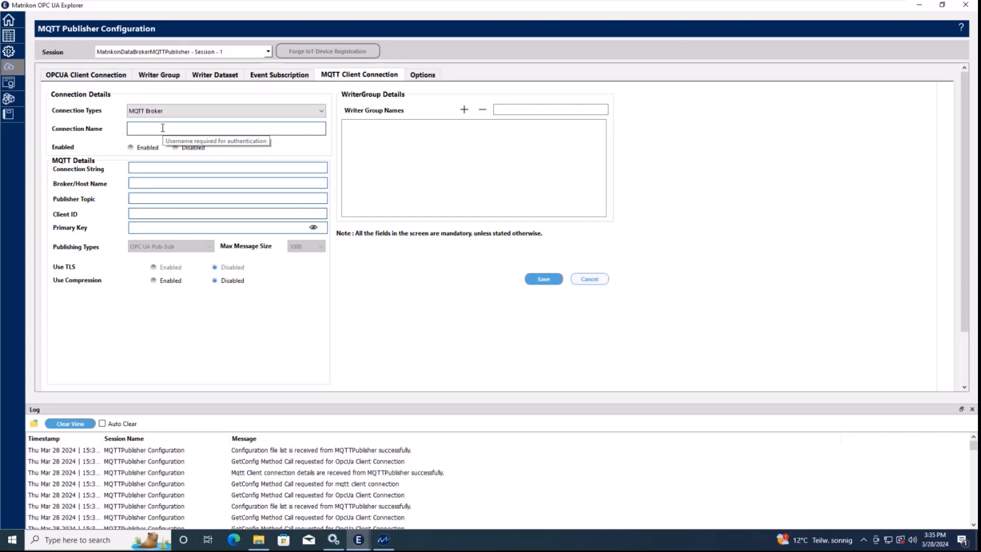
type("MyDemo")
left_click(137, 148)
left_click(132, 183)
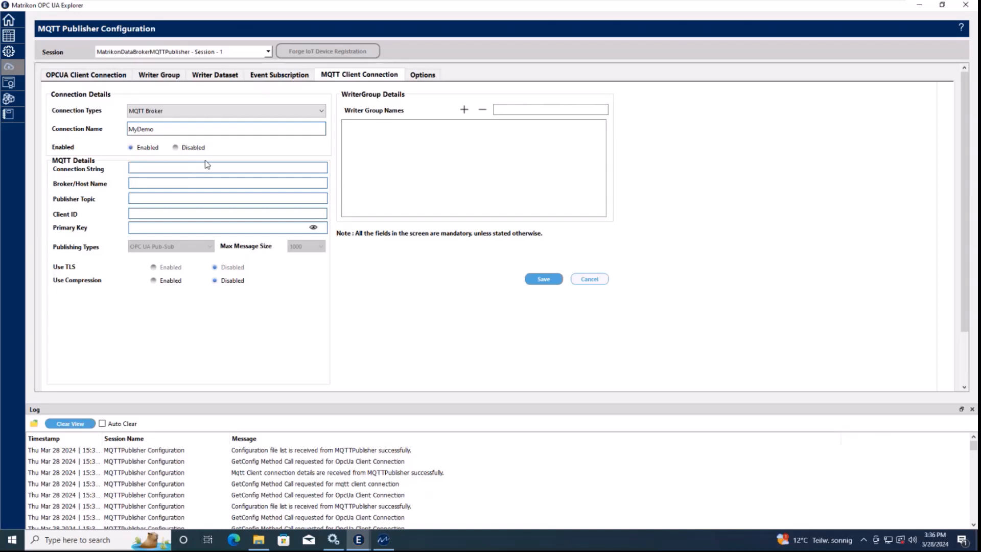
type("127.0.0.1")
Set the publisher topic to Topic1 and enter the MQTT Publisher client ID
left_click(187, 199)
type("Topic1")
left_click_drag(170, 198, 125, 201)
left_click(139, 211)
type("MDataMQTT Publisher")
Add writer group WriterGroup01 to MyDemo, save the connection, and apply the changes
left_click(514, 112)
type("W")
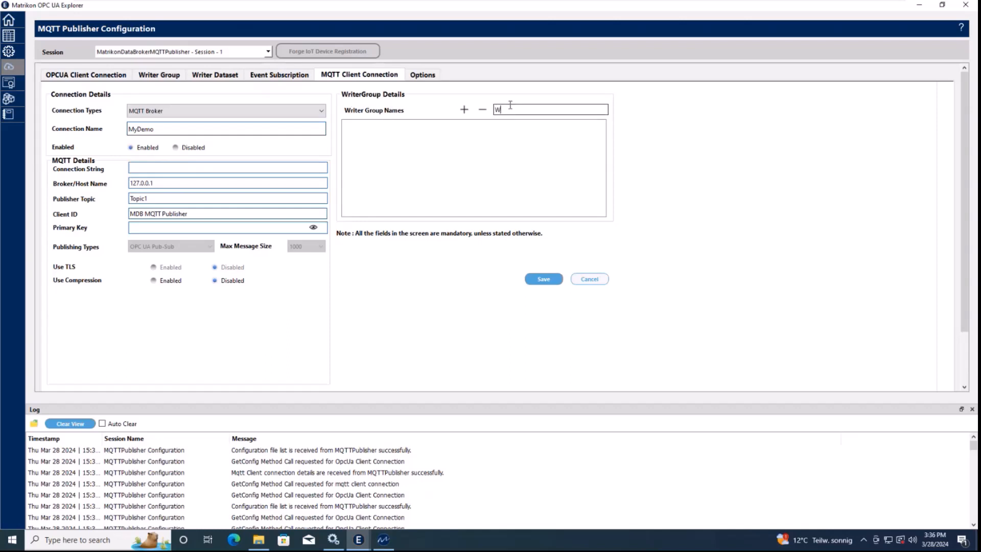
type("riterGroup01")
left_click(464, 111)
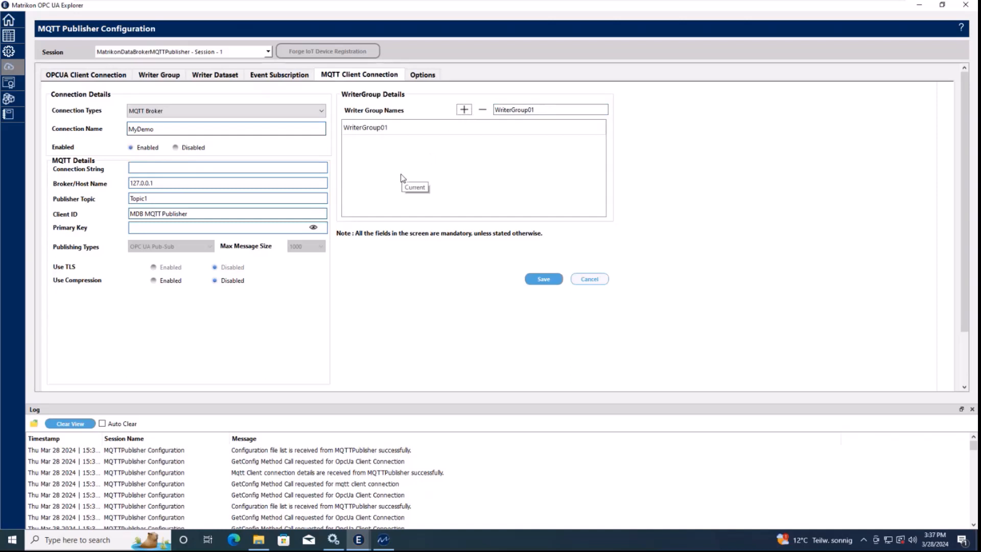
left_click(540, 280)
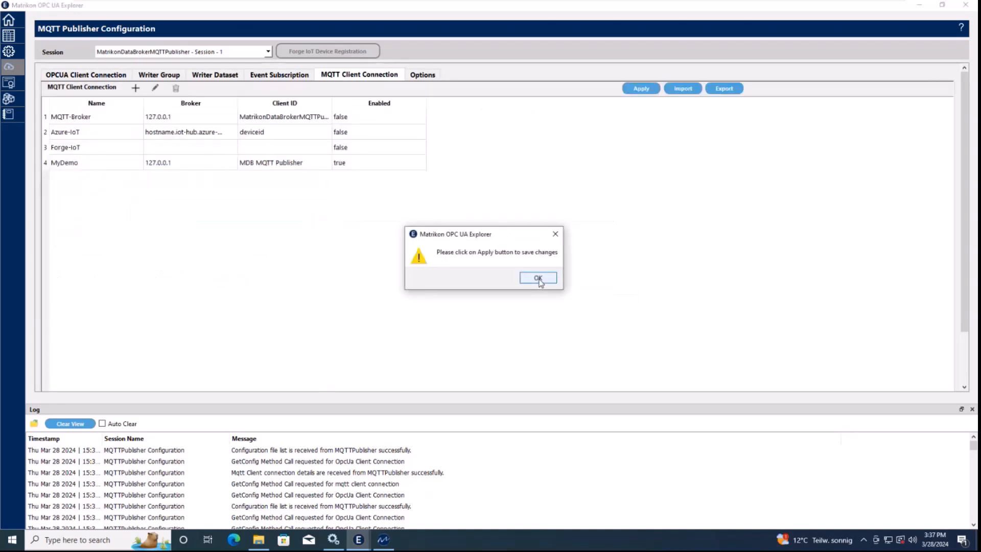
left_click(539, 278)
left_click(641, 90)
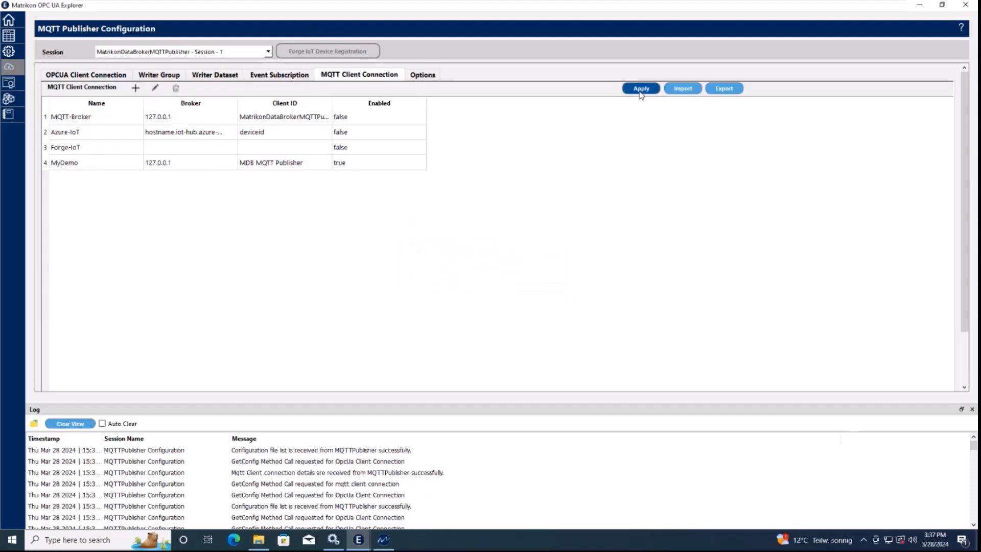
left_click(530, 278)
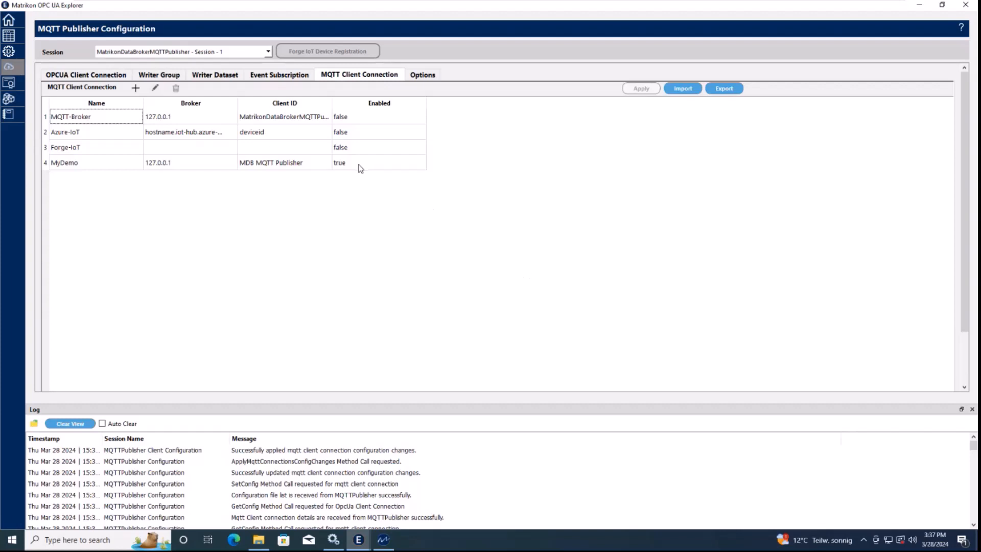
left_click(425, 76)
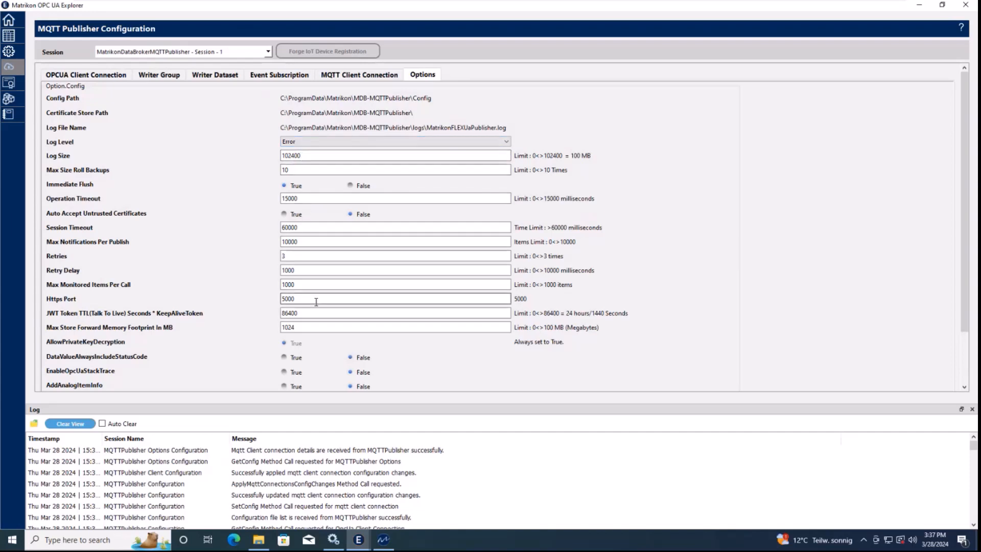
left_click(304, 329)
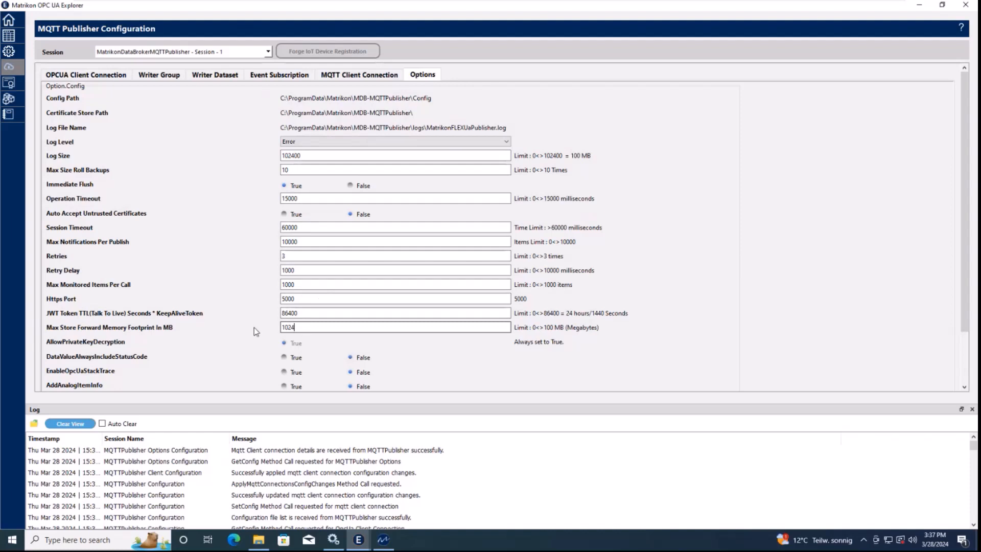
key("ctrl+a")
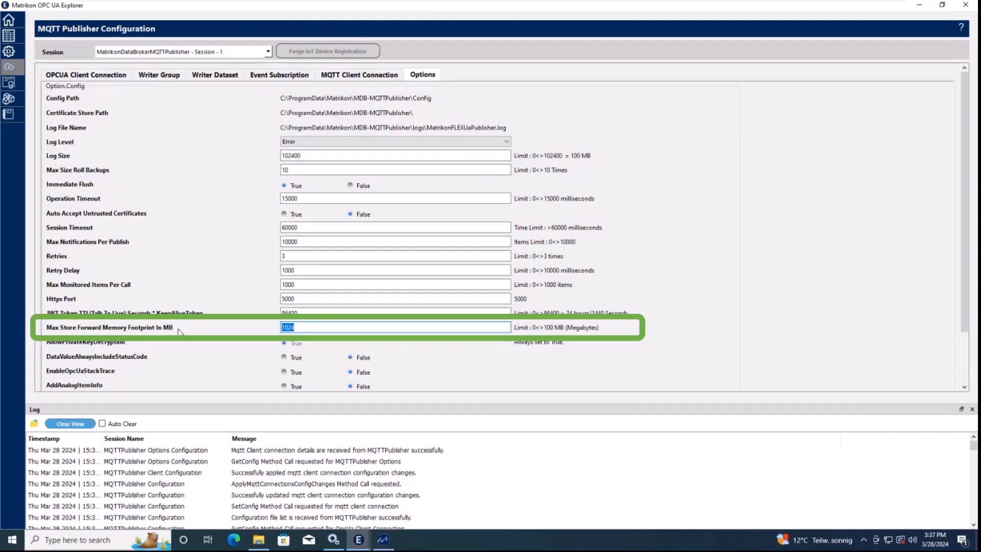
left_click(299, 328)
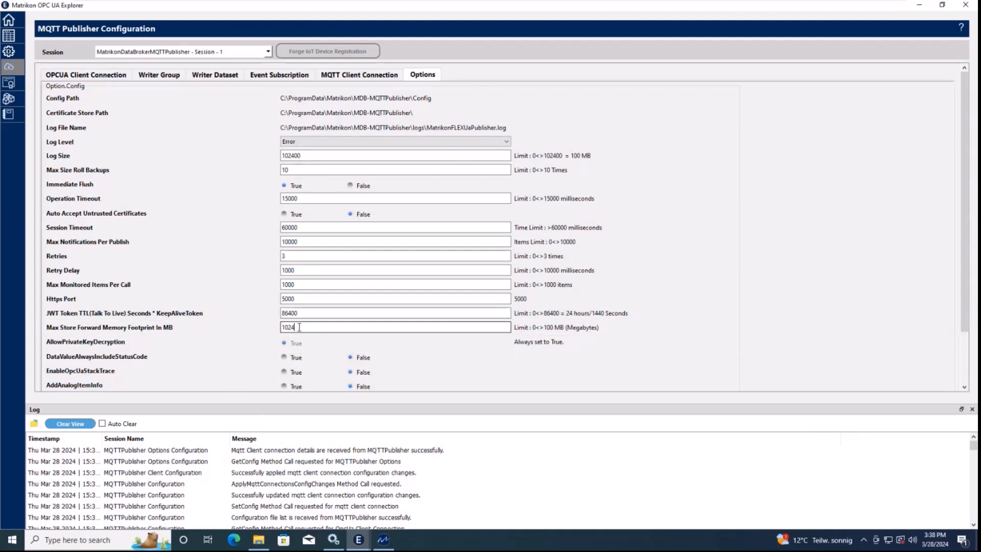
left_click_drag(299, 327, 282, 328)
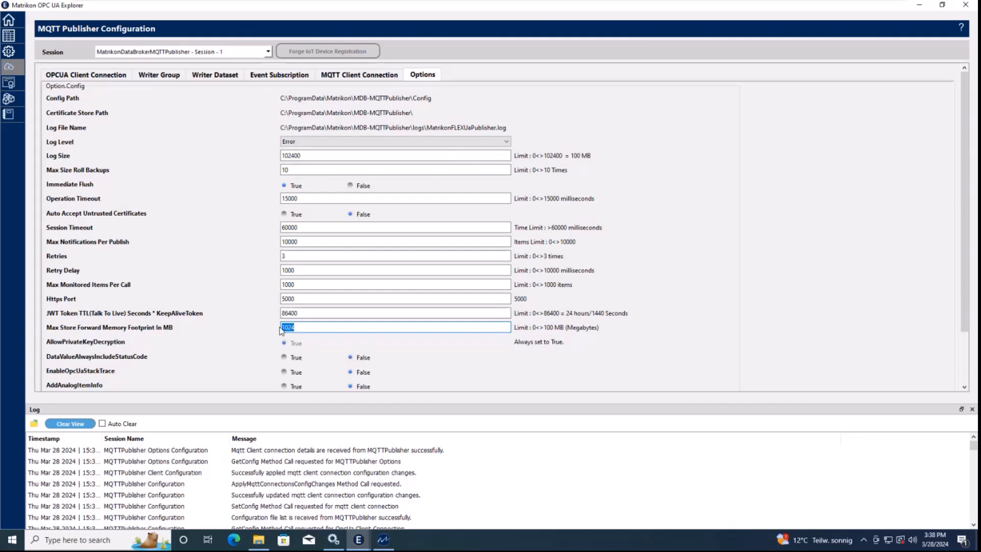
left_click(303, 327)
left_click(395, 75)
left_click(418, 75)
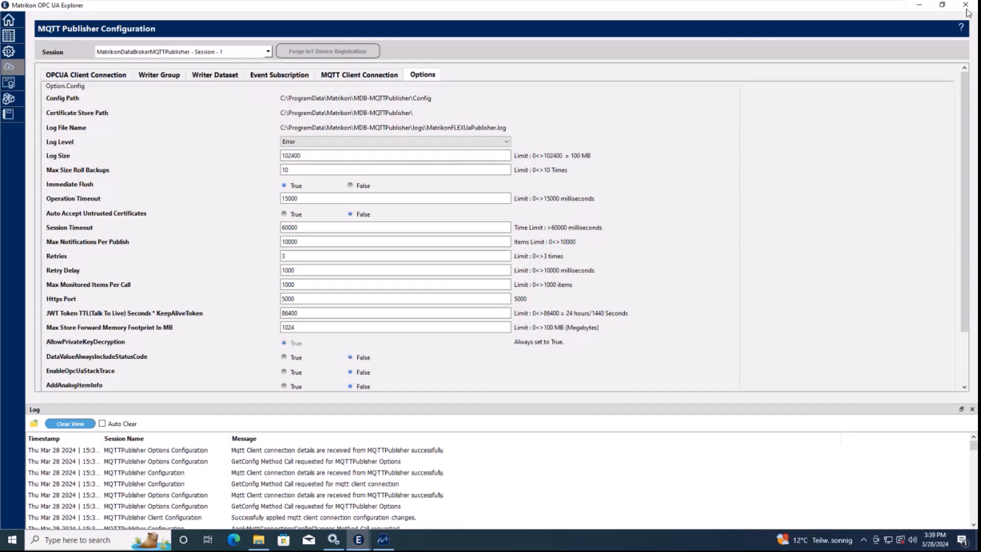
Close the MQTT publisher configuration, OPC UA Explorer and MQTT Publisher Utility windows
left_click(968, 9)
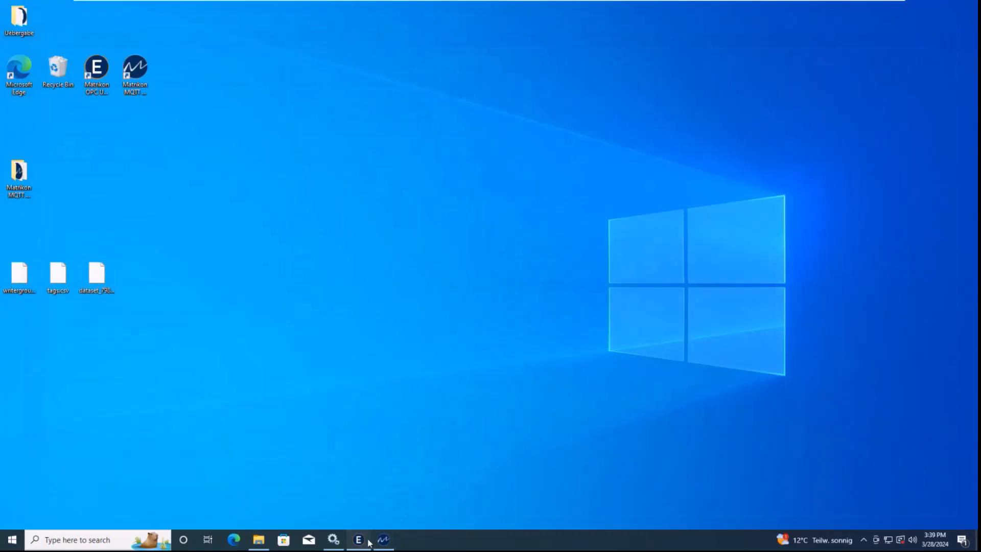
left_click(366, 538)
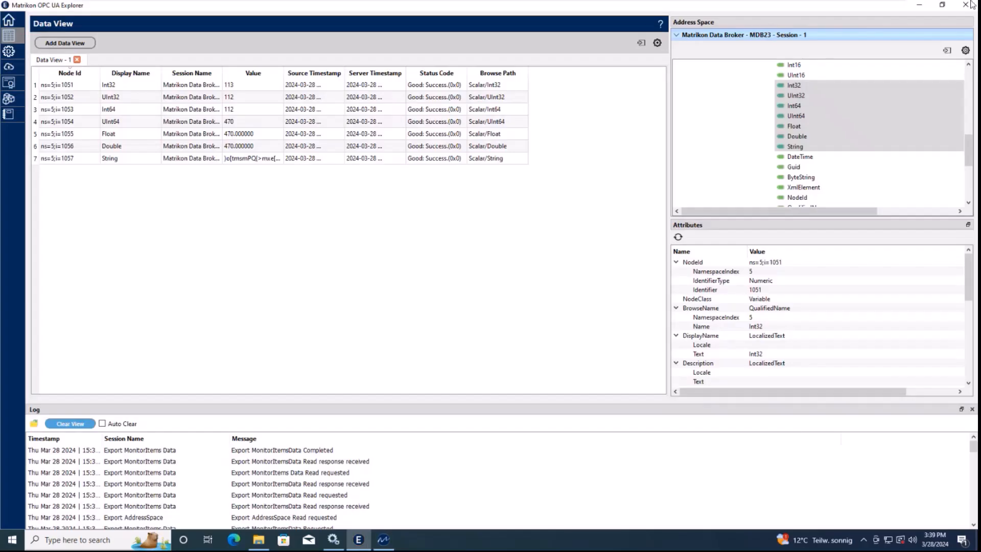
left_click(972, 5)
left_click(367, 535)
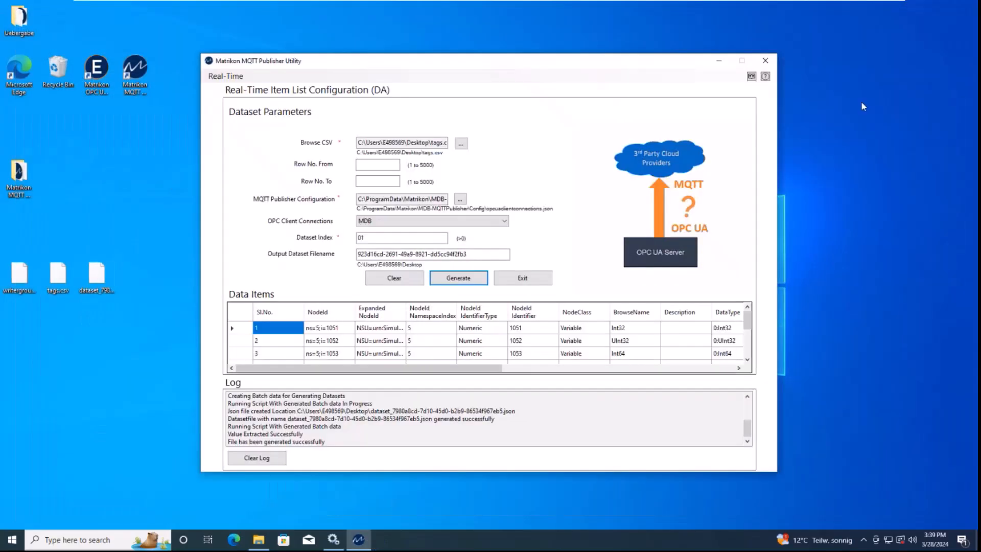
left_click(773, 62)
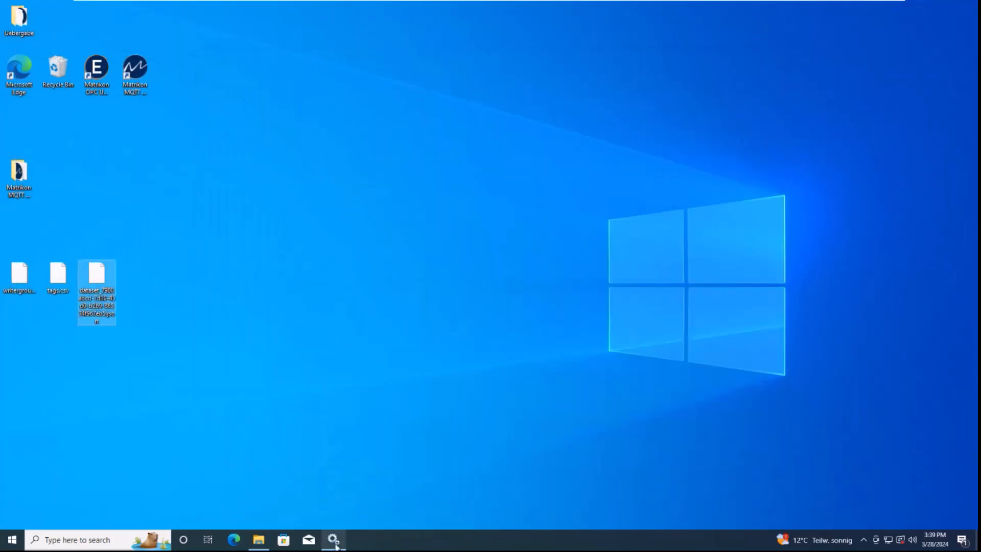
In Services, stop MQTT Publisher, restart MDB23, start MQTT Publisher again, then minimize Services
left_click(336, 543)
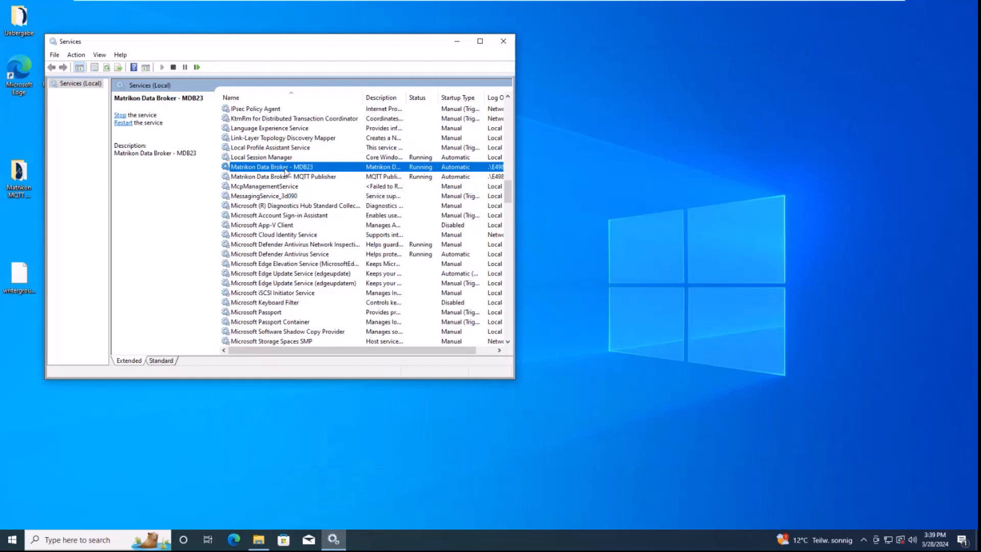
left_click(282, 178)
right_click(282, 178)
left_click(299, 189)
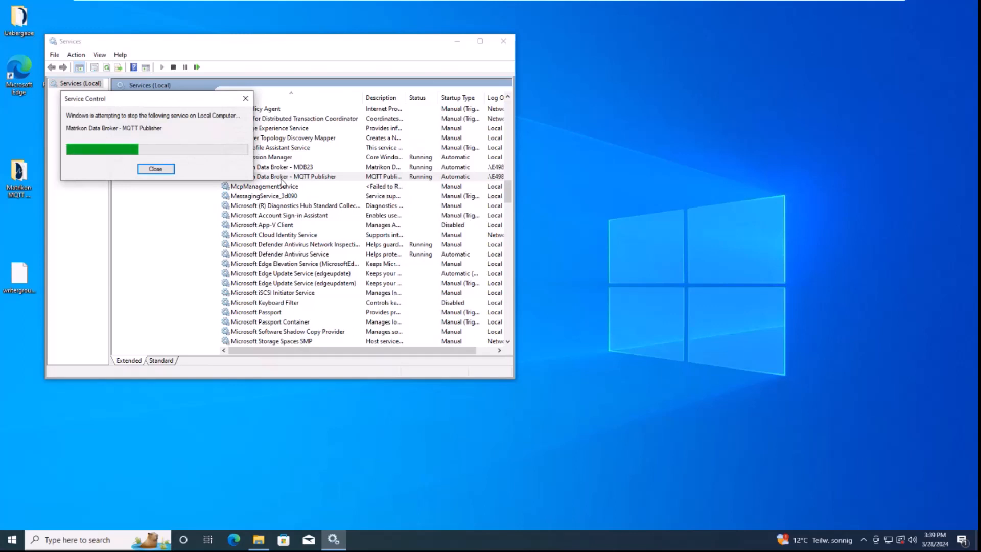
right_click(283, 169)
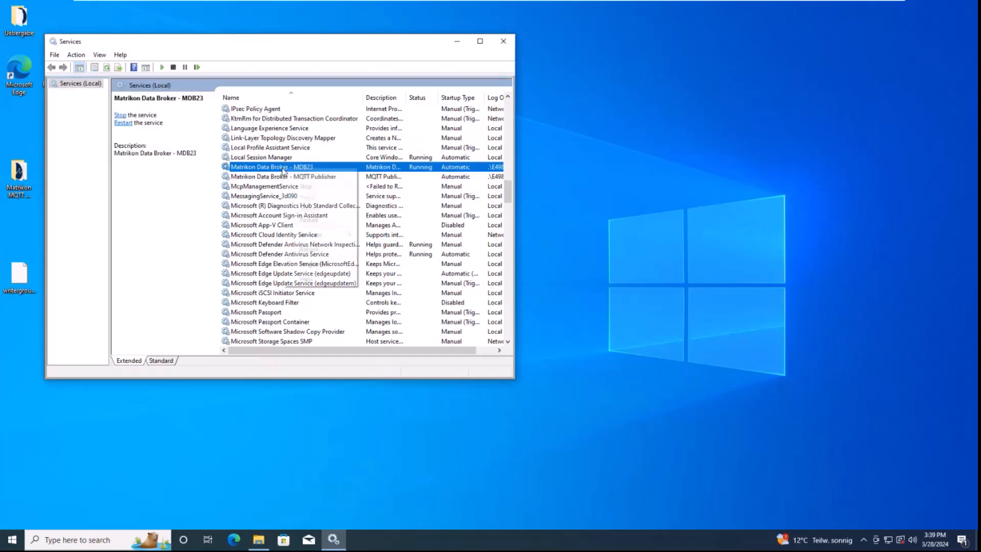
left_click(315, 220)
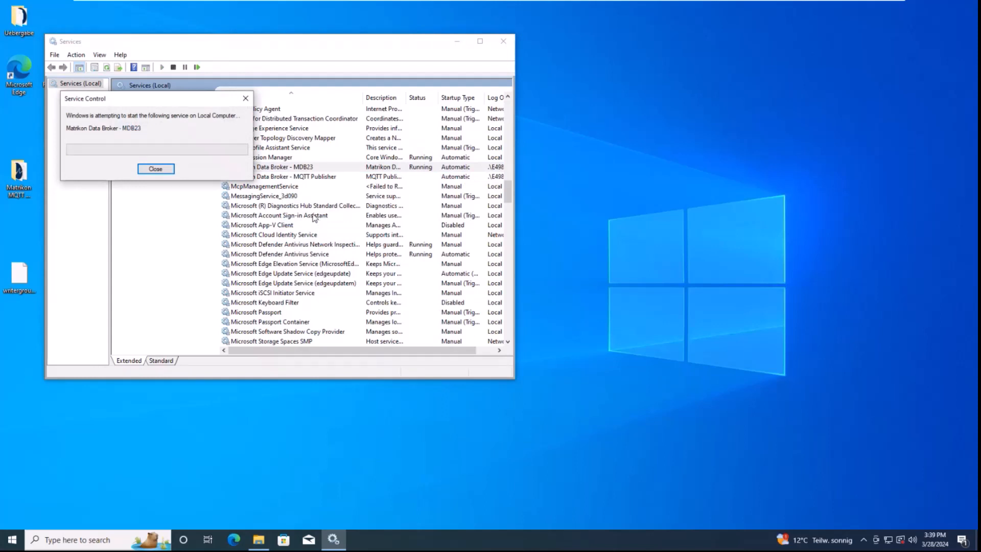
right_click(270, 177)
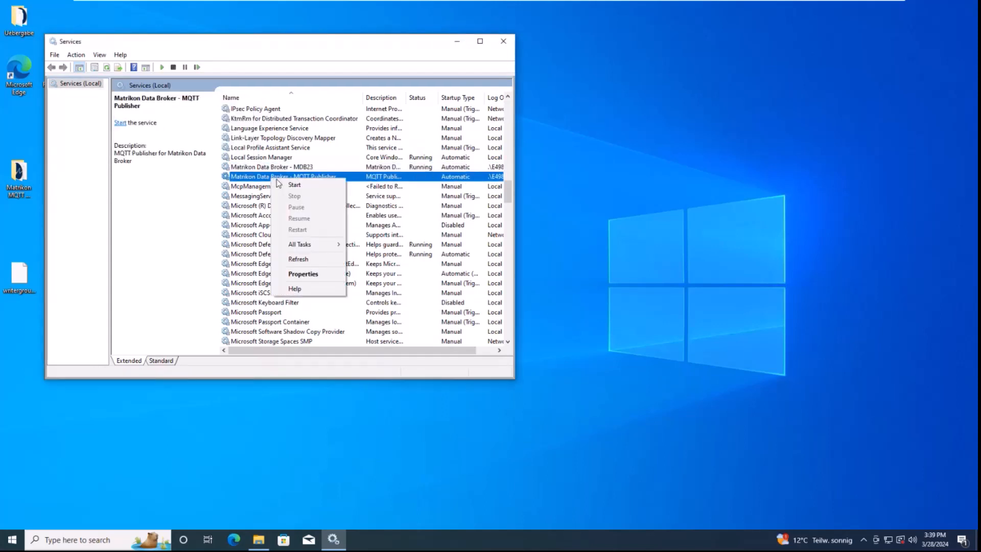
left_click(296, 186)
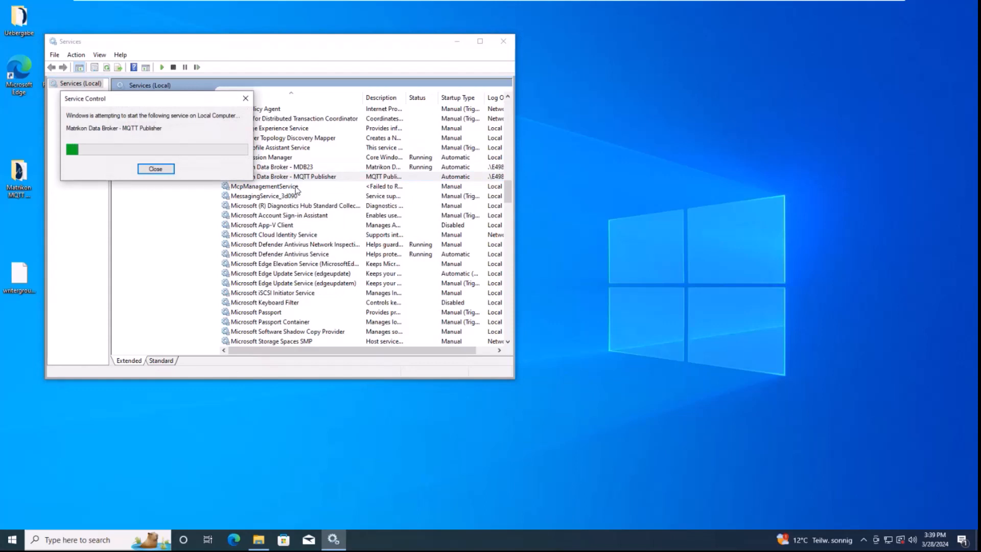
left_click(457, 44)
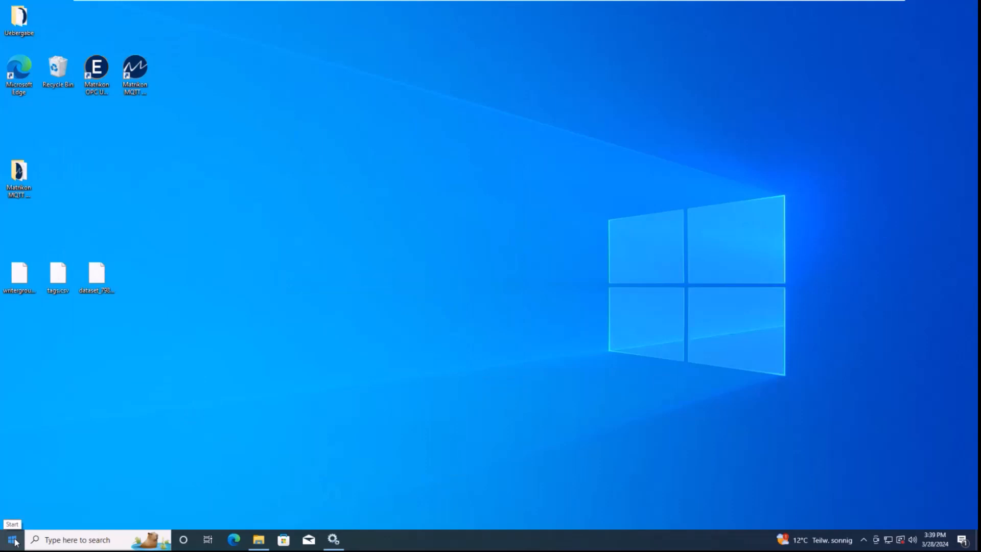
Launch MQTT.fx from the Start menu and connect with the local mosquitto profile
left_click(12, 540)
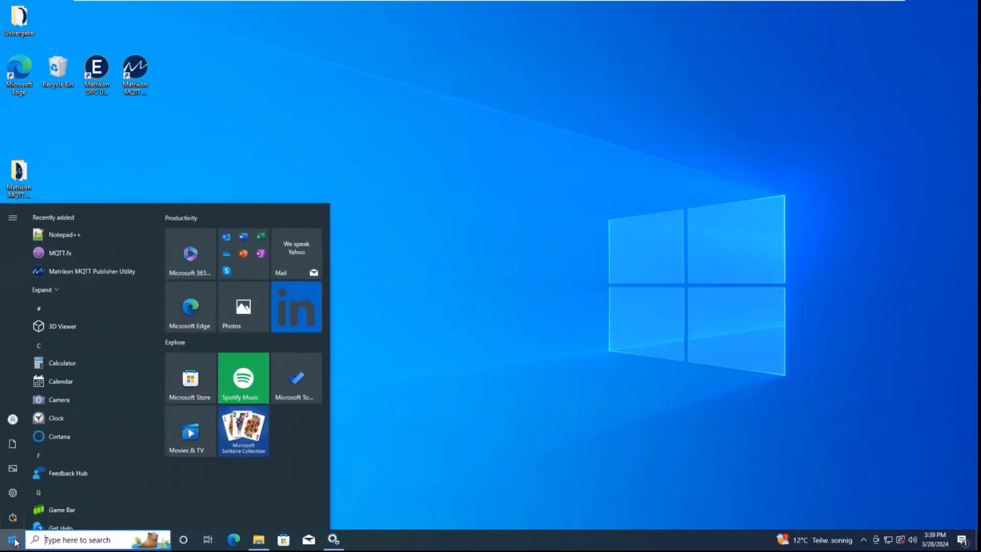
left_click(68, 256)
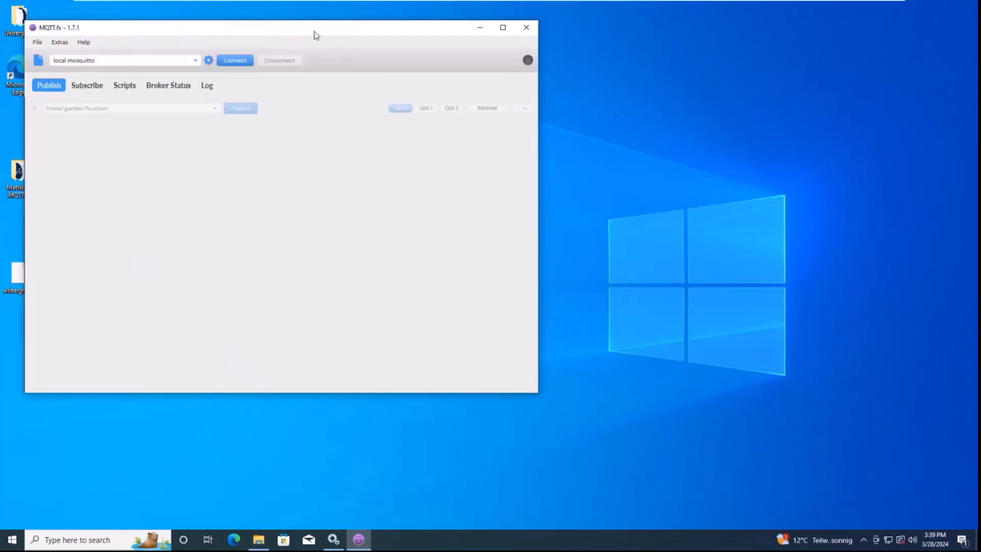
left_click_drag(308, 30, 626, 41)
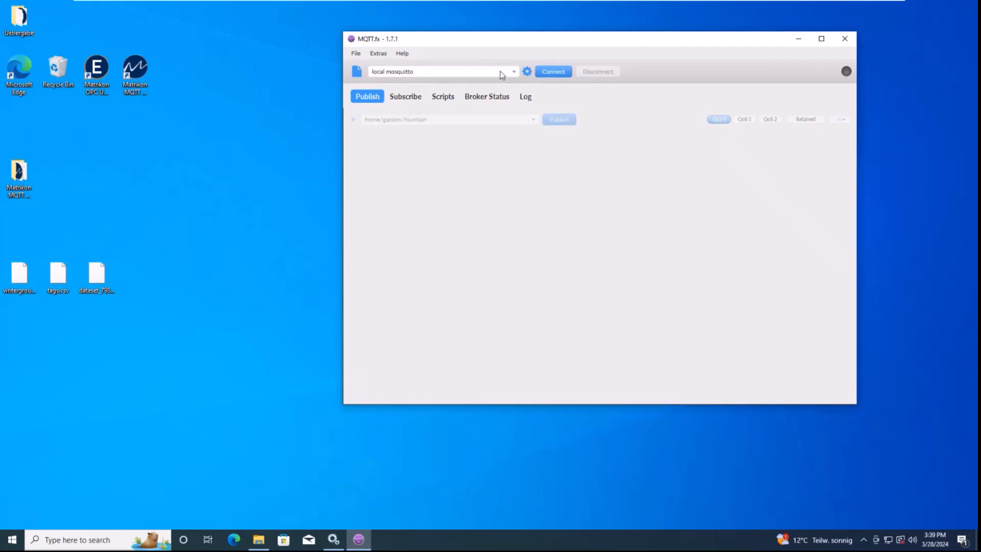
left_click(548, 73)
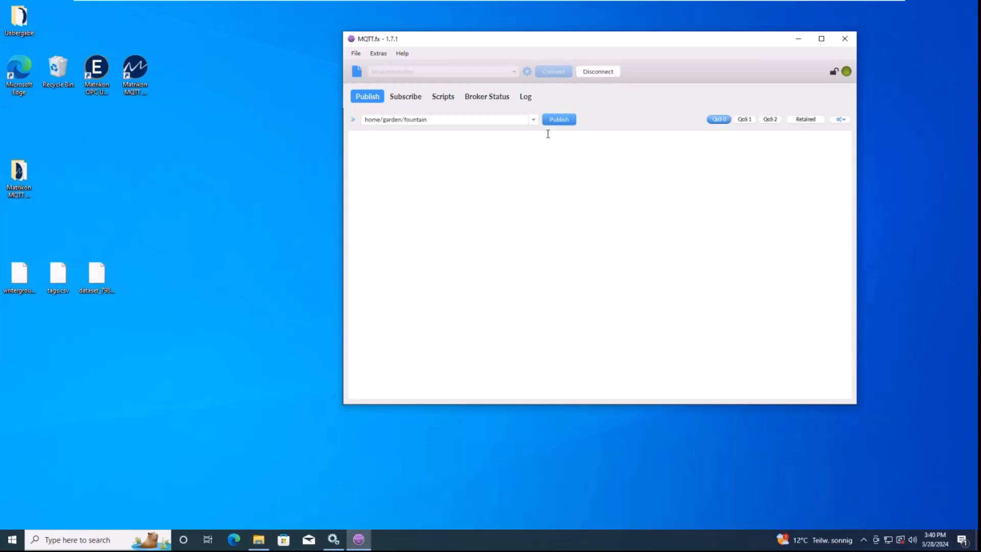
Subscribe to Topic1 in place of the existing topic and scan for active topics
left_click(413, 98)
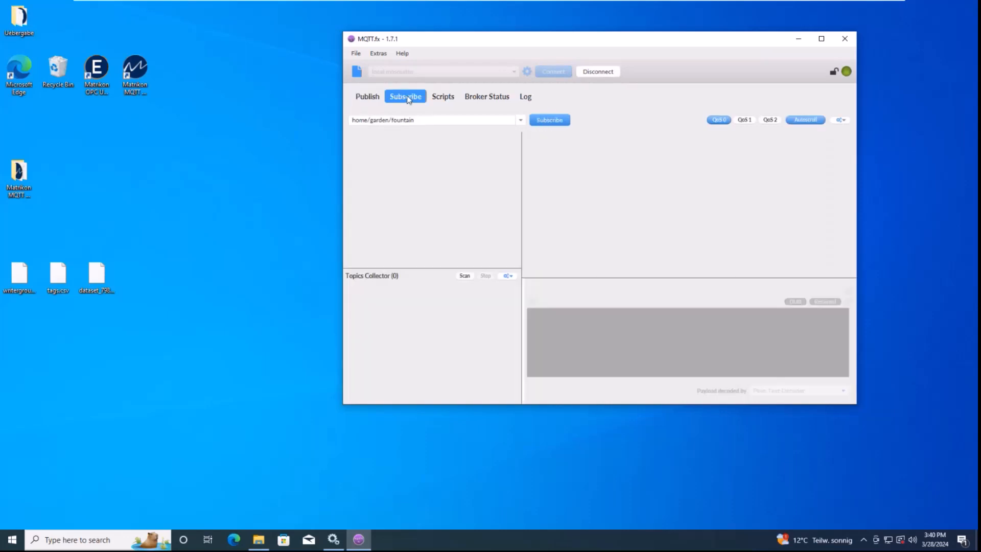
left_click_drag(506, 120, 352, 119)
type("Topic1")
left_click(549, 121)
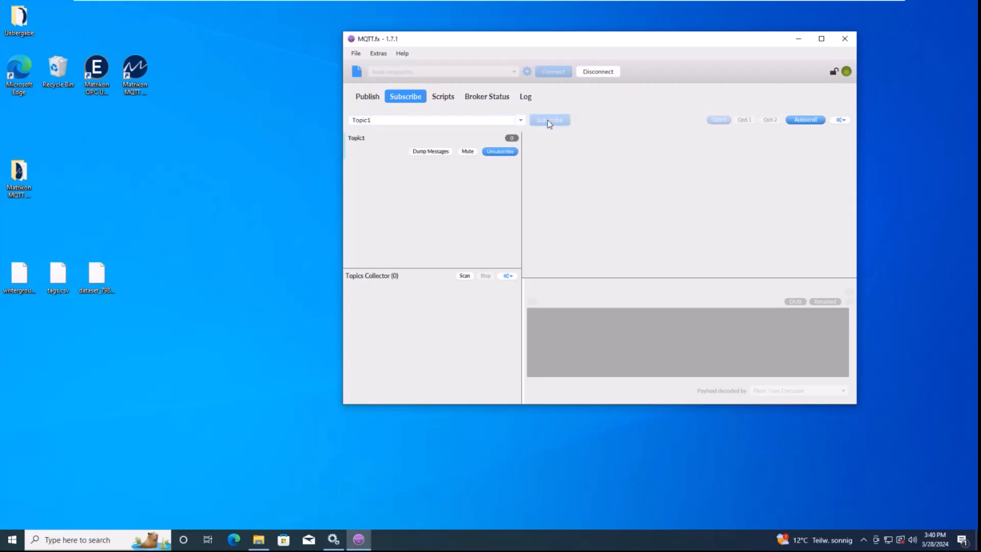
left_click(464, 276)
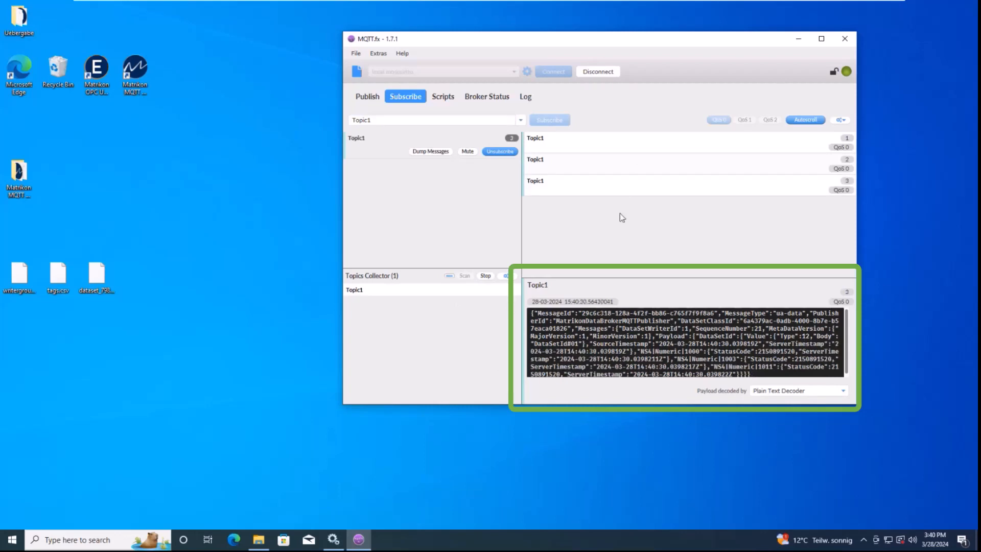
Display the received payloads with the JSON Pretty Format Decoder and scroll through the message
left_click(791, 394)
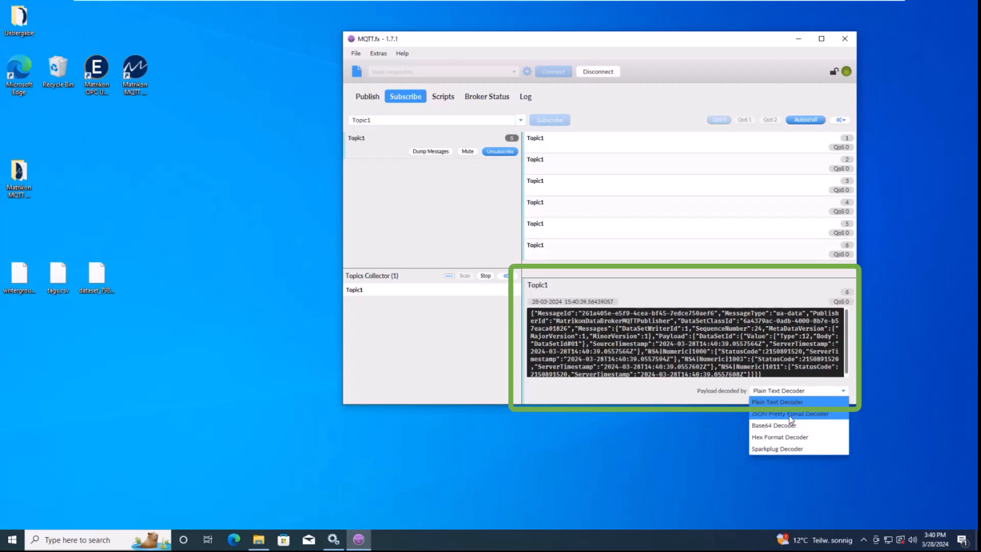
left_click(792, 414)
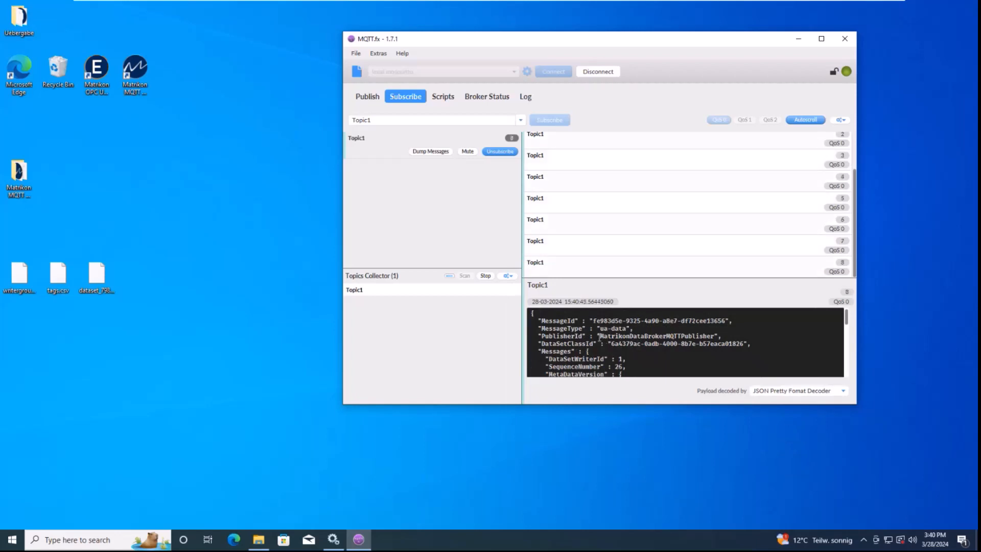
left_click_drag(600, 337, 705, 336)
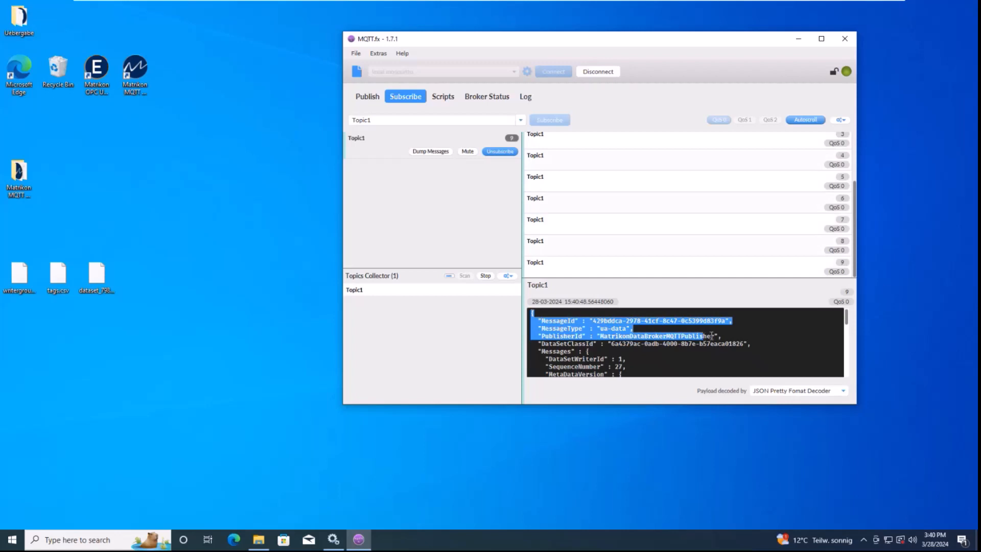
scroll(714, 338, "down", 3)
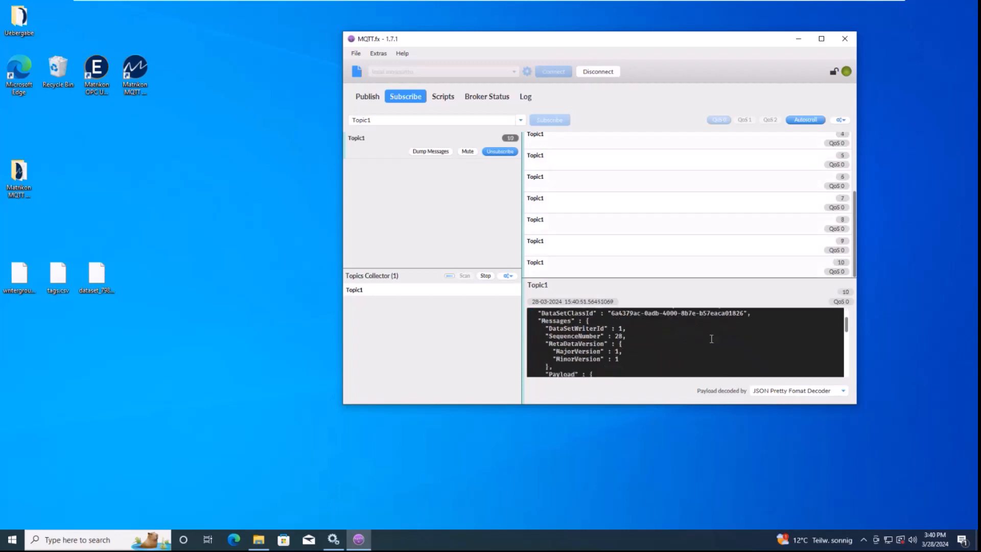
scroll(711, 338, "down", 2)
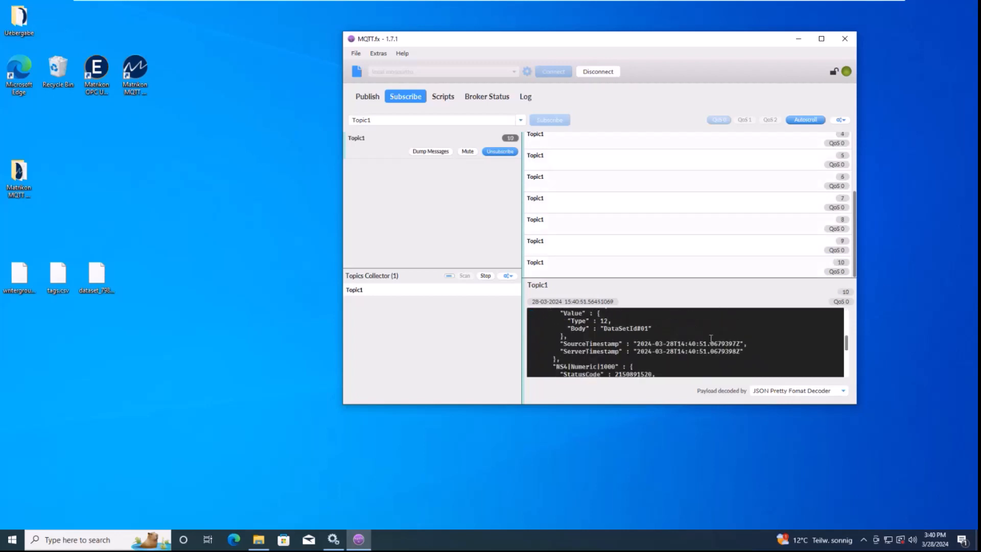